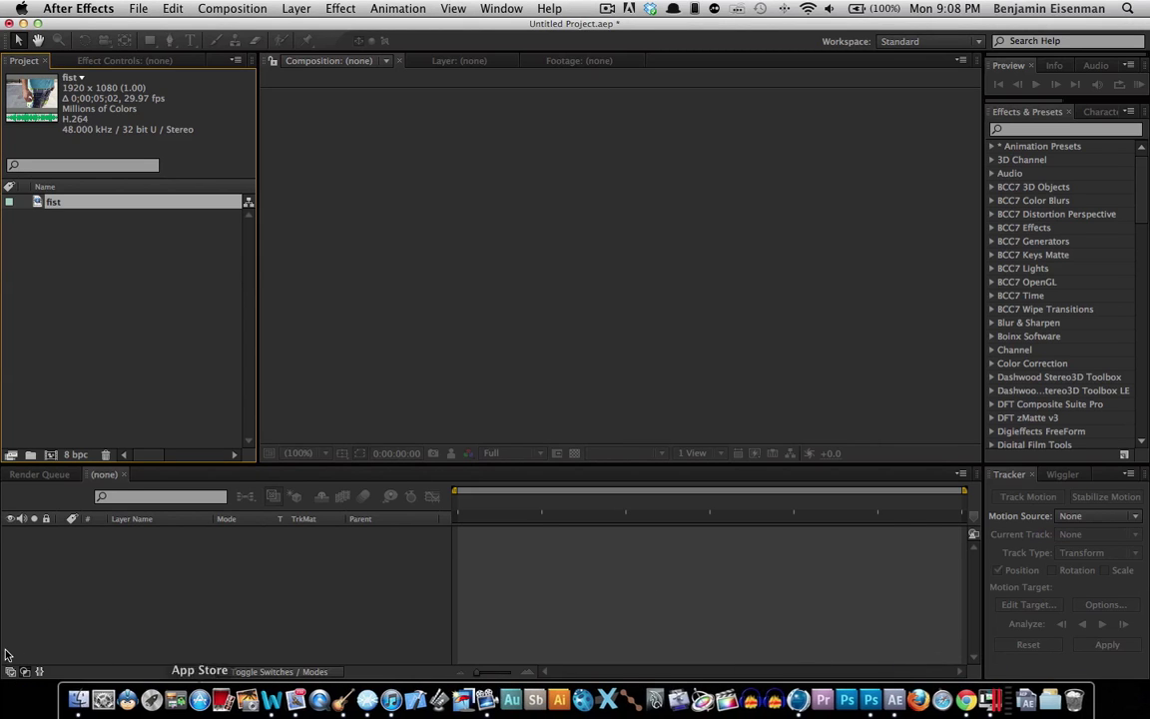
Switch to Chrome and examine the glowing fist effect in the Super Gatorade video around 1:11.
{"action": "left_click", "coordinate": [167, 400]}
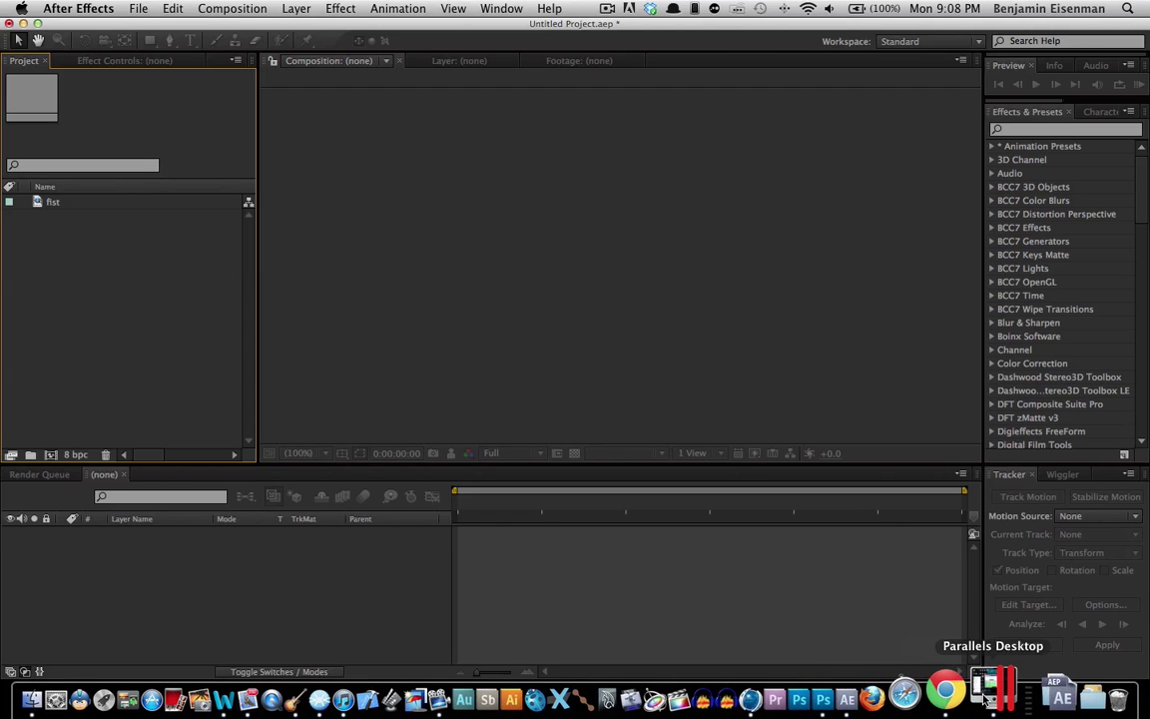
{"action": "left_click", "coordinate": [948, 690]}
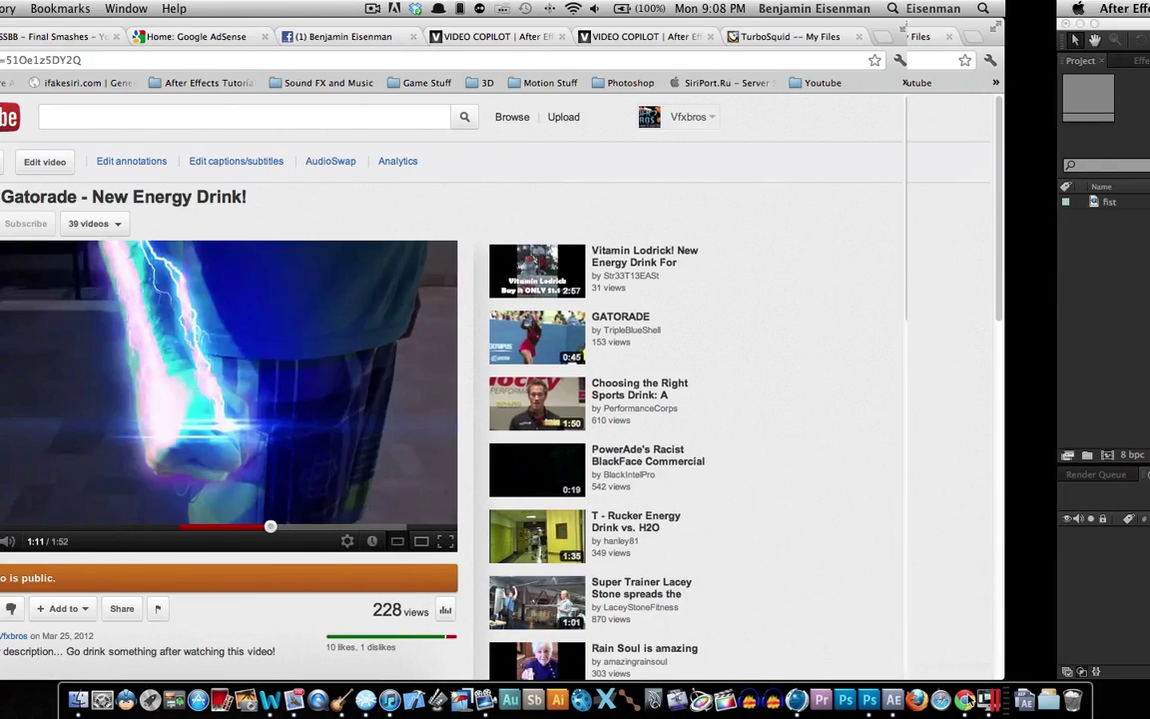
{"action": "left_click", "coordinate": [441, 470]}
{"action": "left_click", "coordinate": [440, 469]}
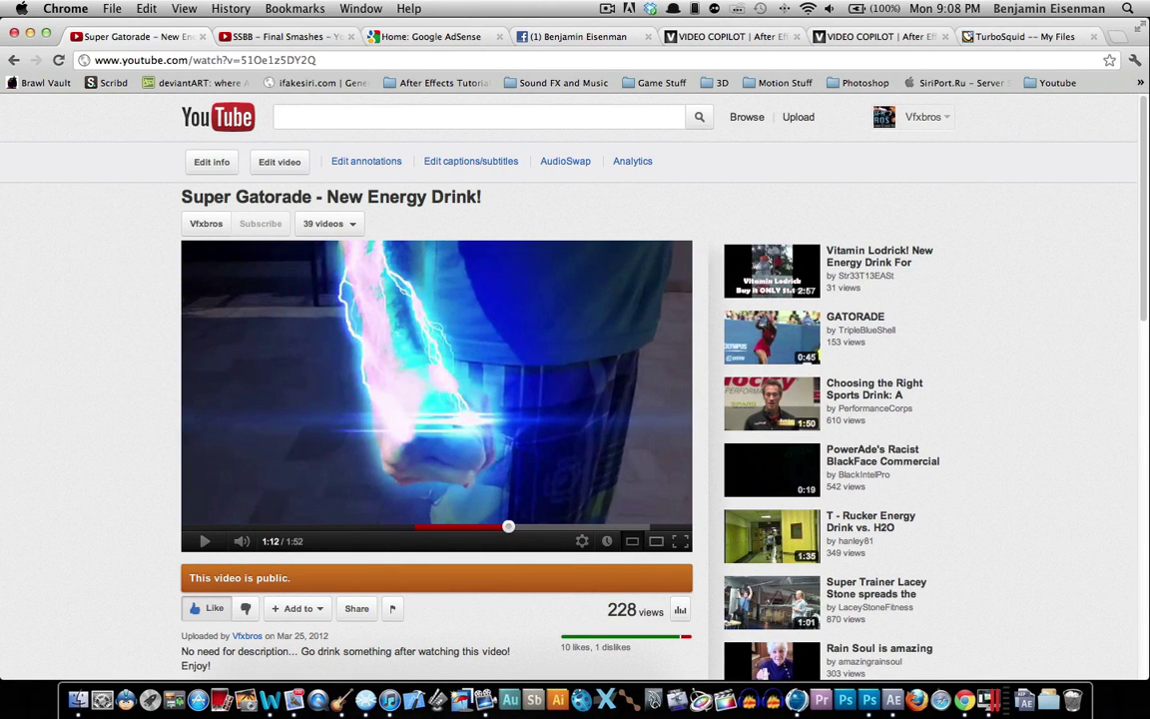
{"action": "left_click", "coordinate": [505, 526]}
{"action": "left_click", "coordinate": [461, 464]}
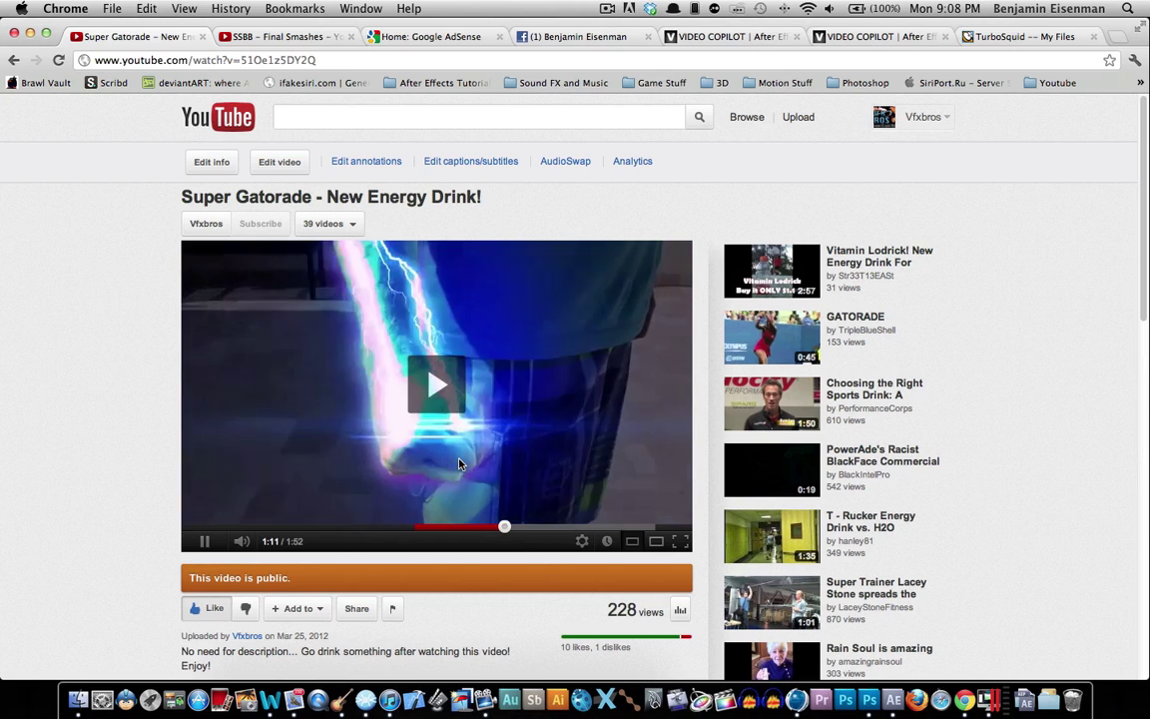
{"action": "left_click", "coordinate": [459, 463]}
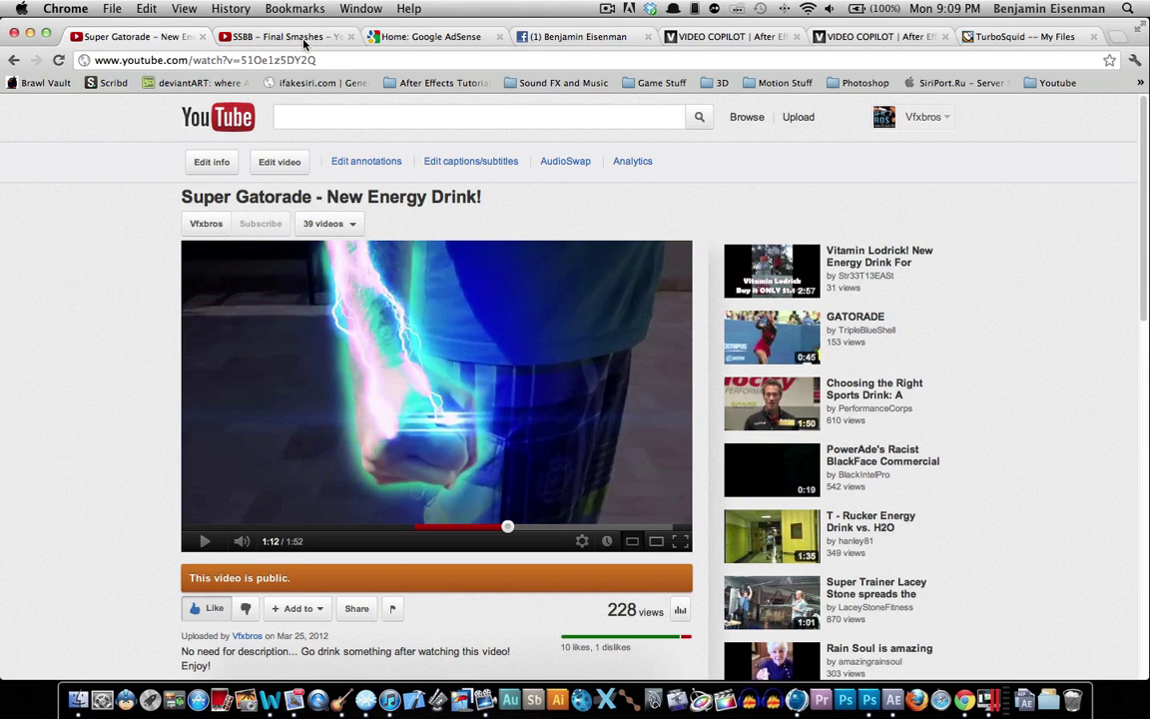
View the glow around Mario in the SSBB - Final Smashes video and replay the Super Gatorade fist shot for comparison.
{"action": "left_click", "coordinate": [272, 37]}
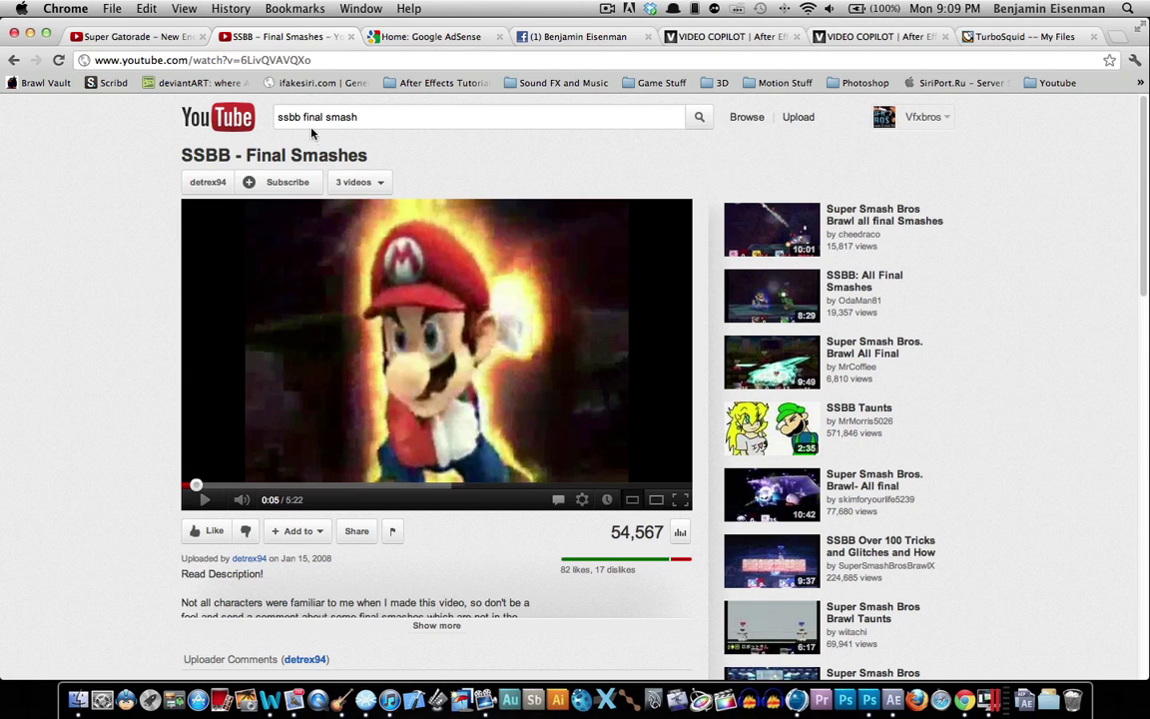
{"action": "left_click", "coordinate": [163, 40]}
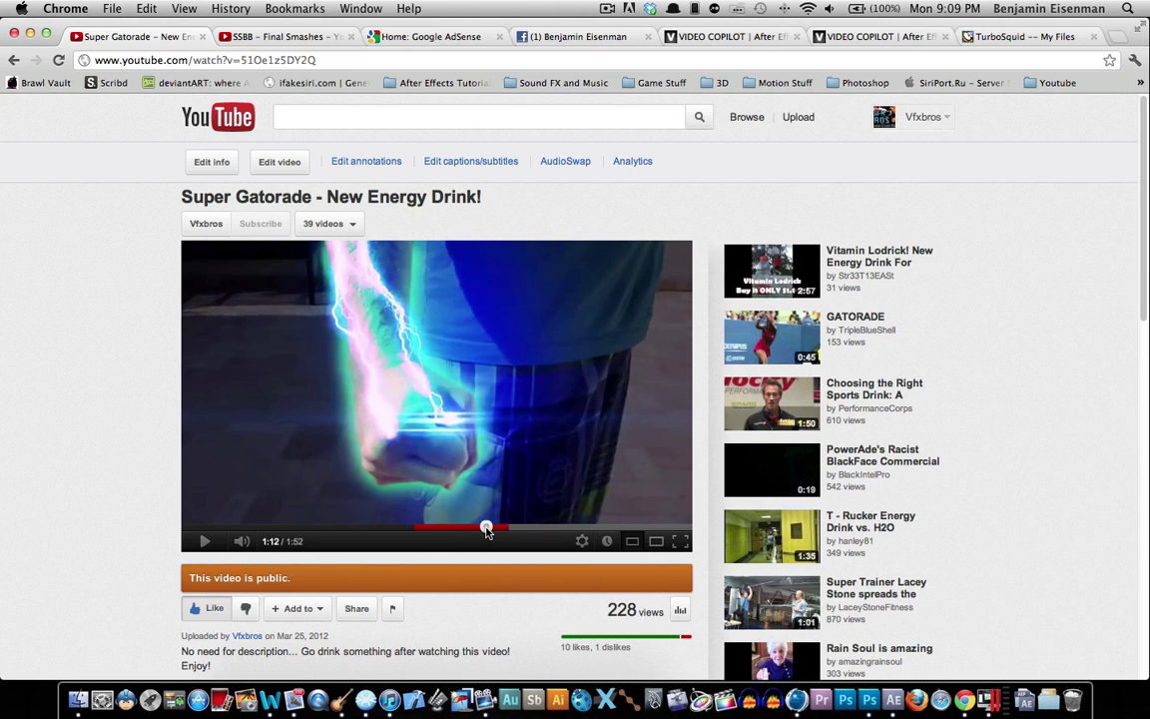
{"action": "key", "text": "Left"}
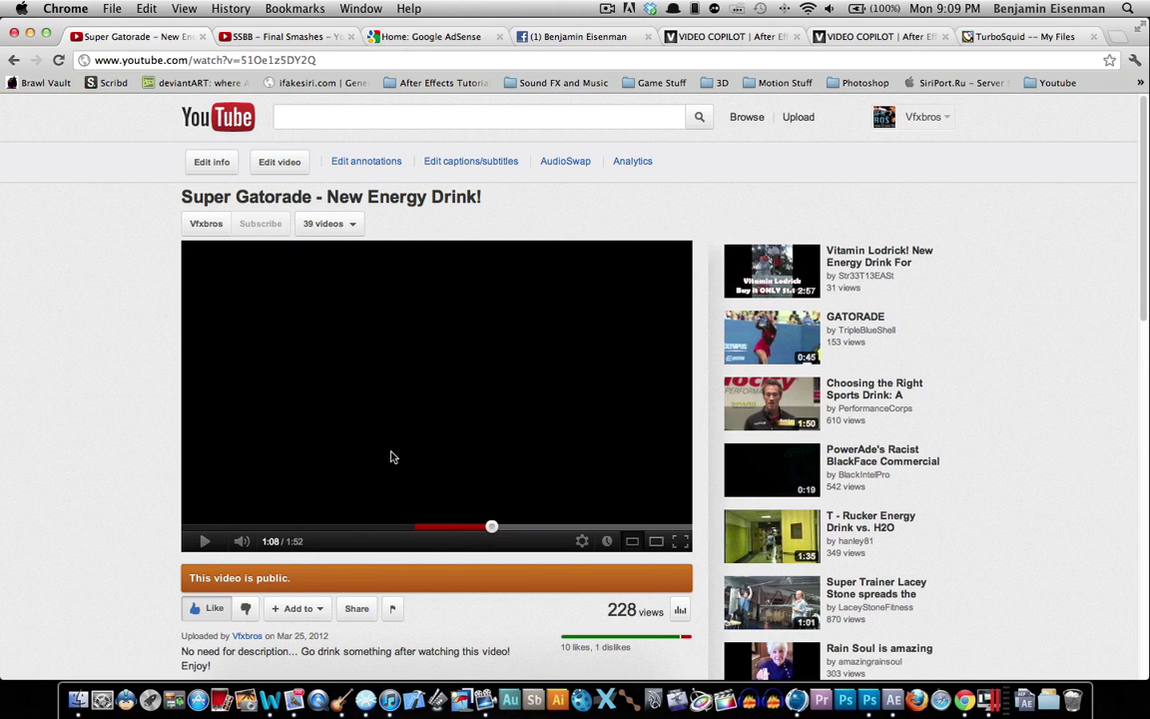
{"action": "key", "text": "space"}
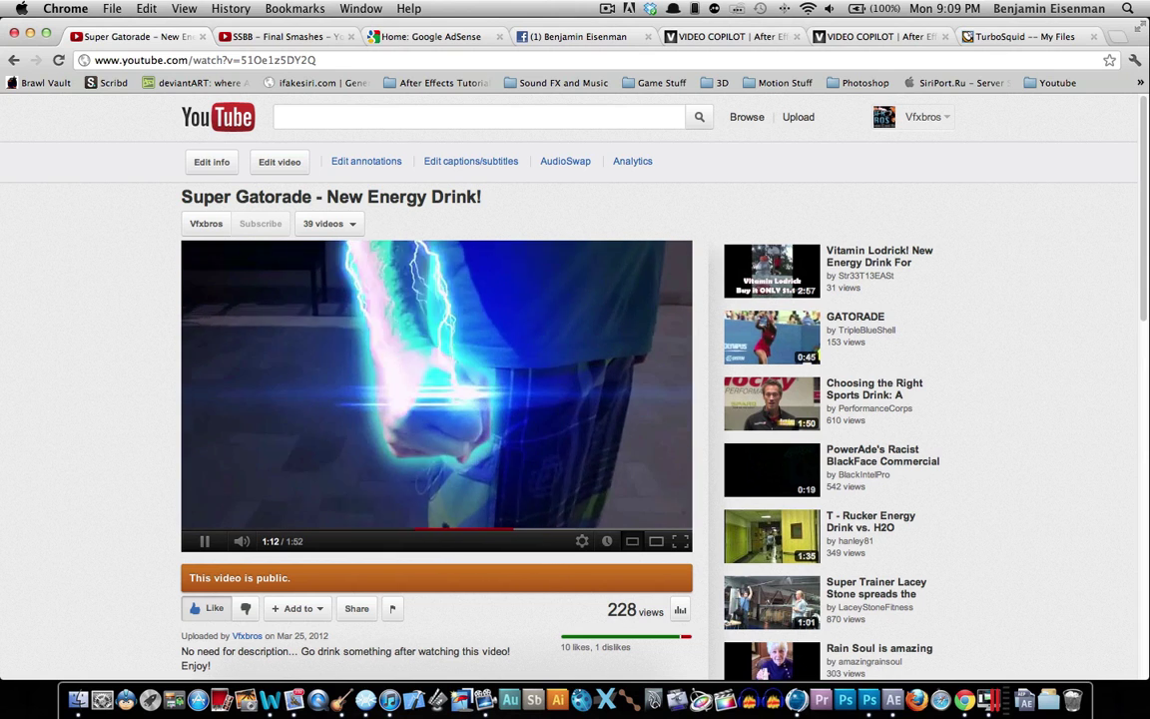
{"action": "key", "text": "space"}
{"action": "left_click", "coordinate": [501, 527]}
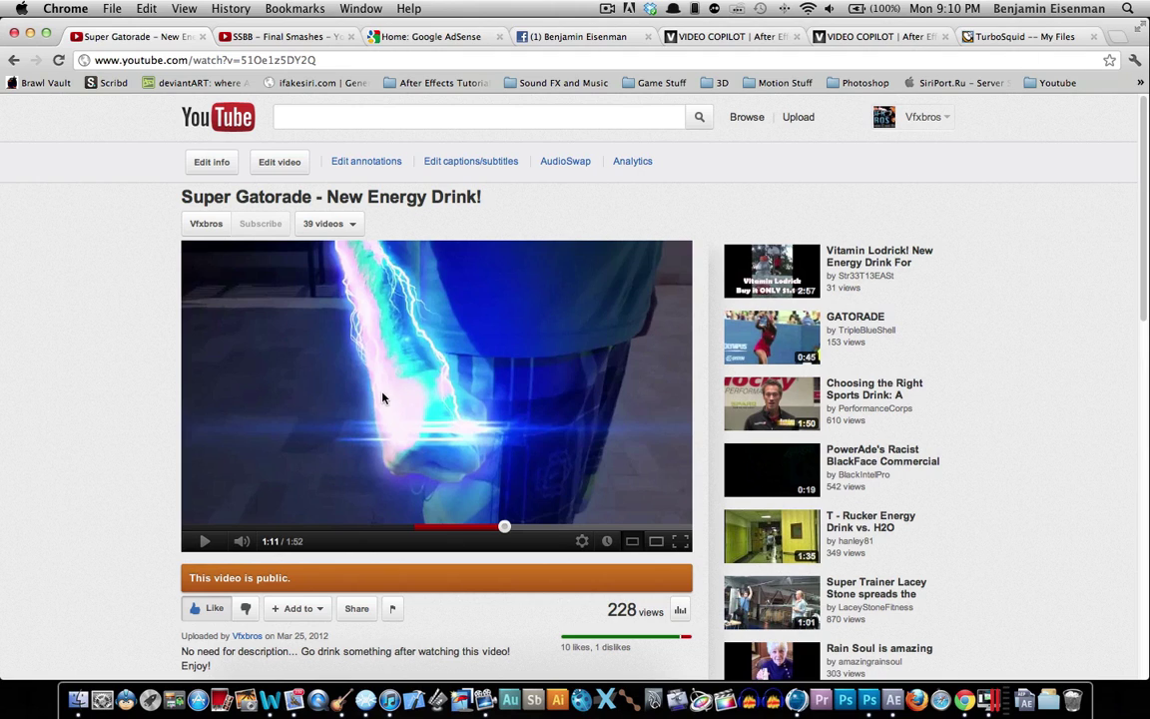
Switch to After Effects and create a composition from the fist clip.
{"action": "left_click", "coordinate": [909, 689]}
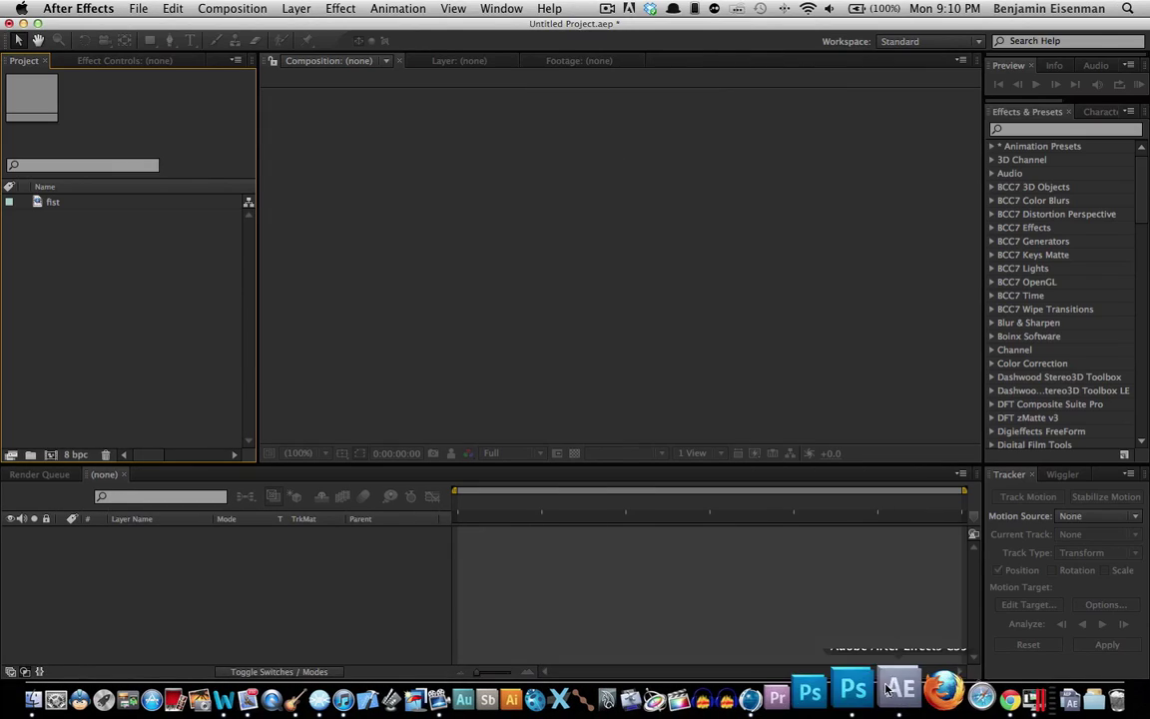
{"action": "left_click", "coordinate": [47, 202]}
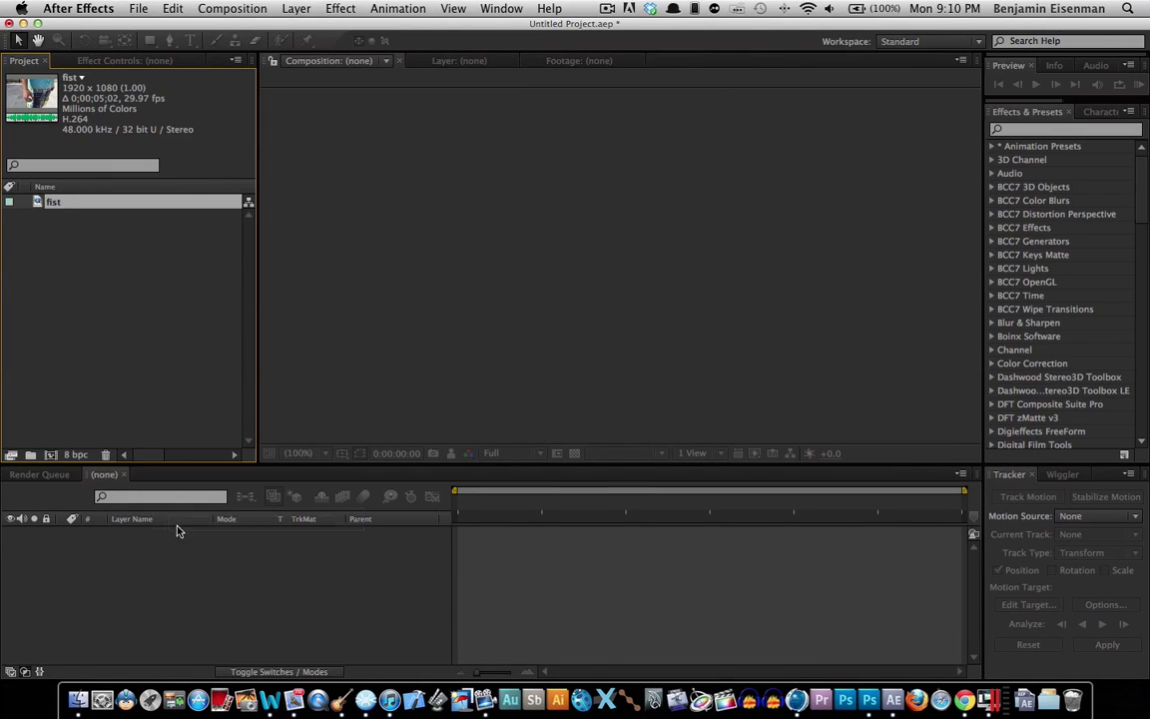
{"action": "left_click_drag", "start_coordinate": [179, 551], "coordinate": [181, 552]}
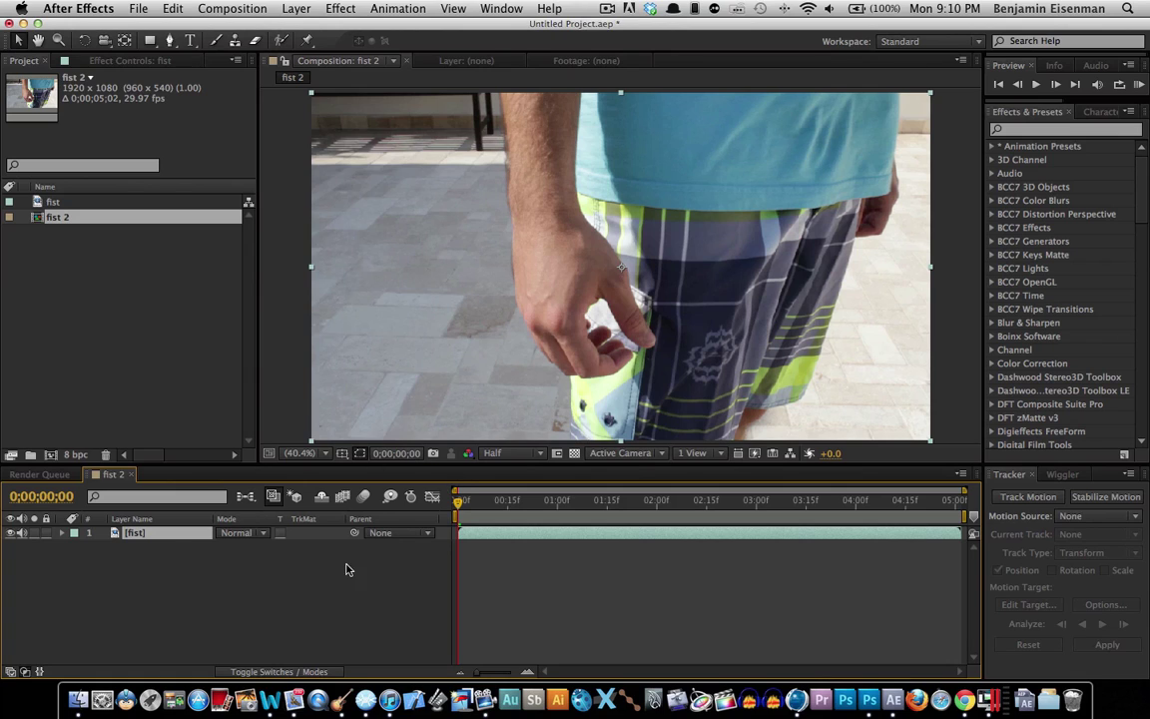
Rename the composition made from the fist clip as SSBB Effect.
{"action": "left_click", "coordinate": [91, 218]}
{"action": "key", "text": "Return"}
{"action": "type", "text": "SS"}
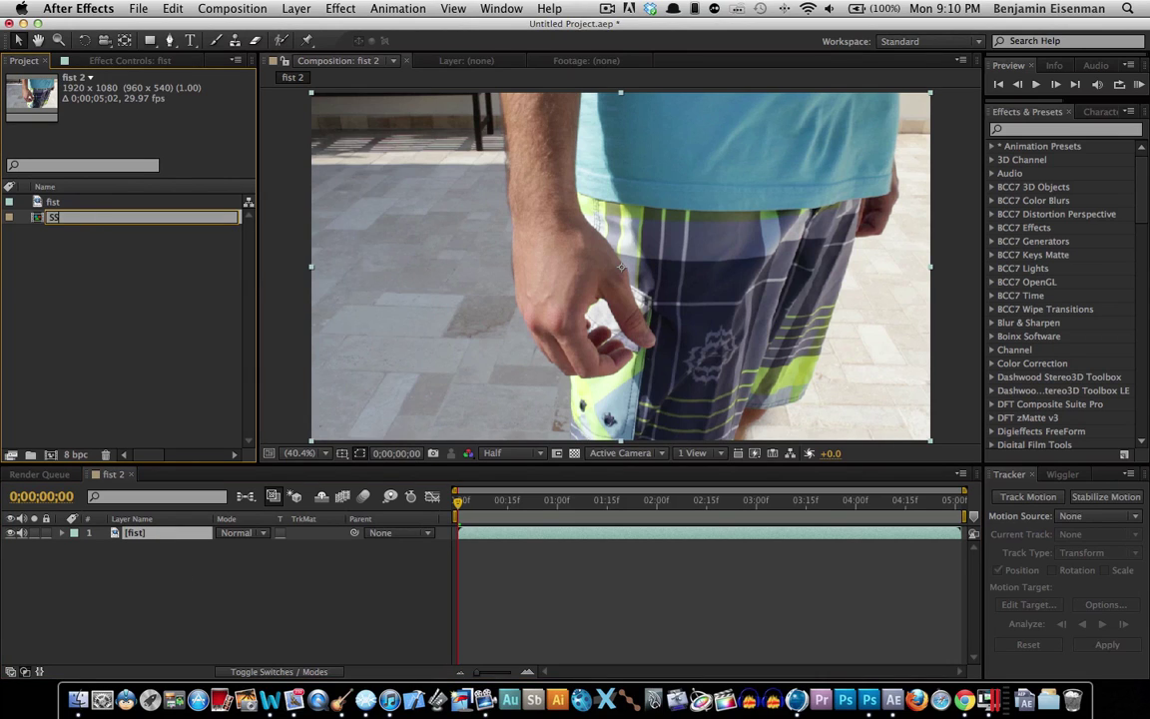
{"action": "type", "text": "BB Effect"}
{"action": "key", "text": "Return"}
Duplicate the fist layer in the SSBB Effect composition.
{"action": "left_click", "coordinate": [197, 542]}
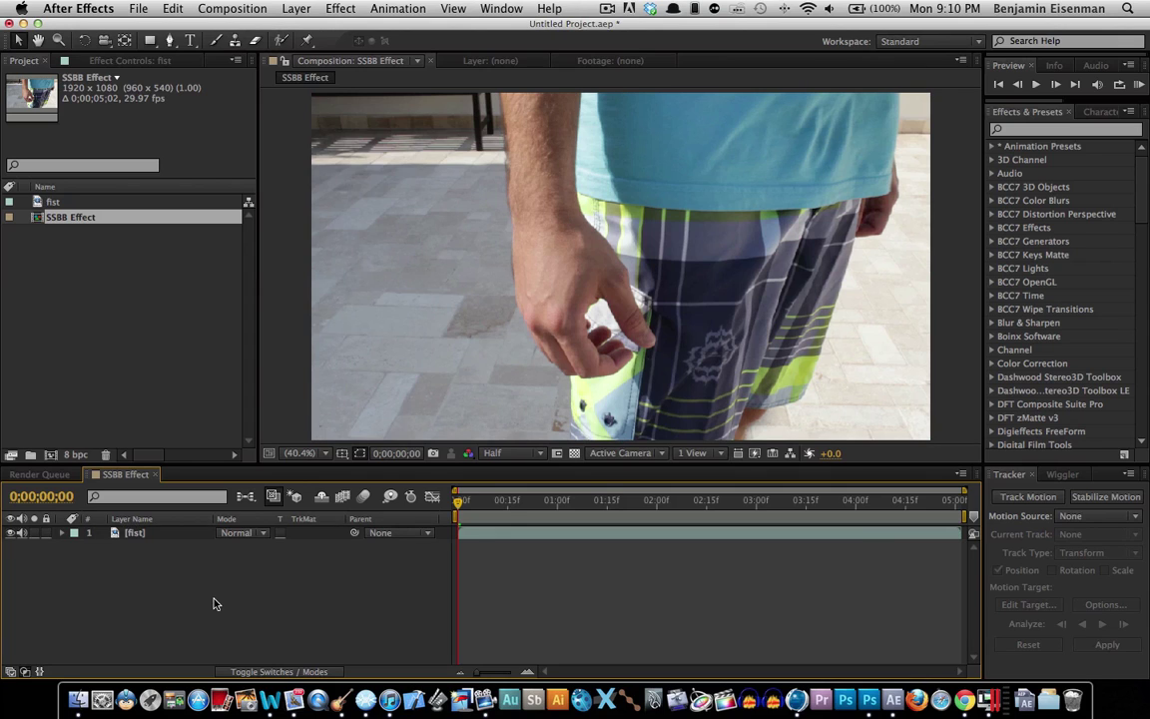
{"action": "key", "text": "super+d"}
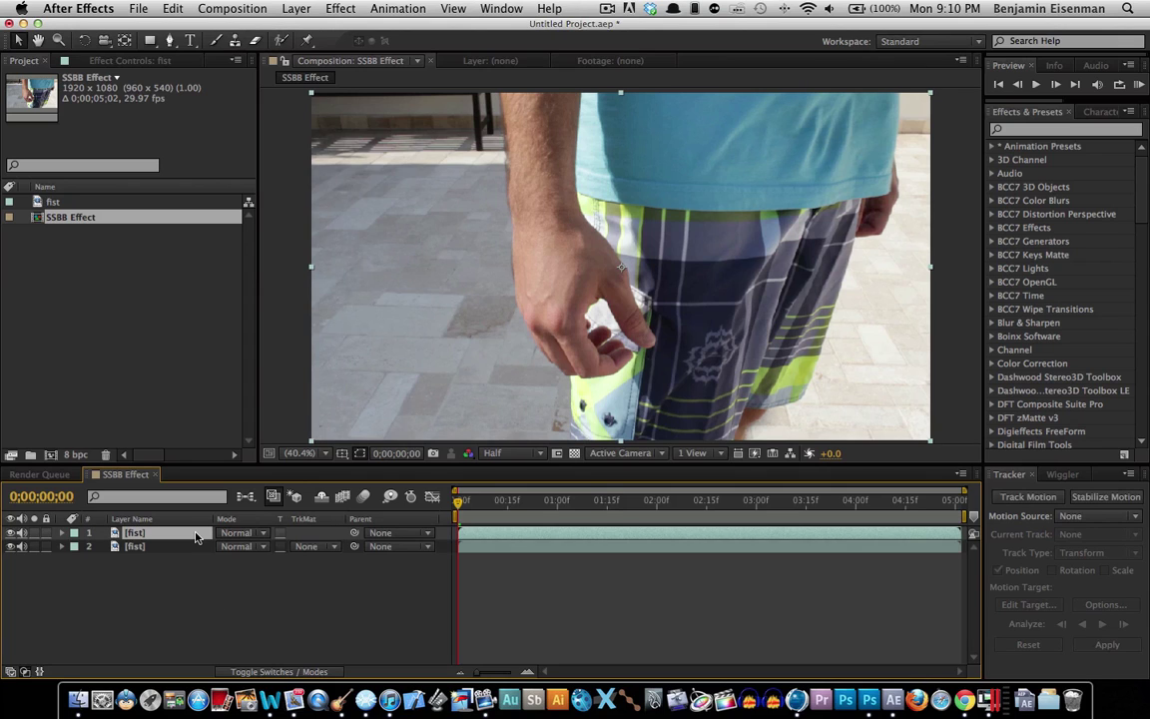
{"action": "left_click", "coordinate": [204, 573]}
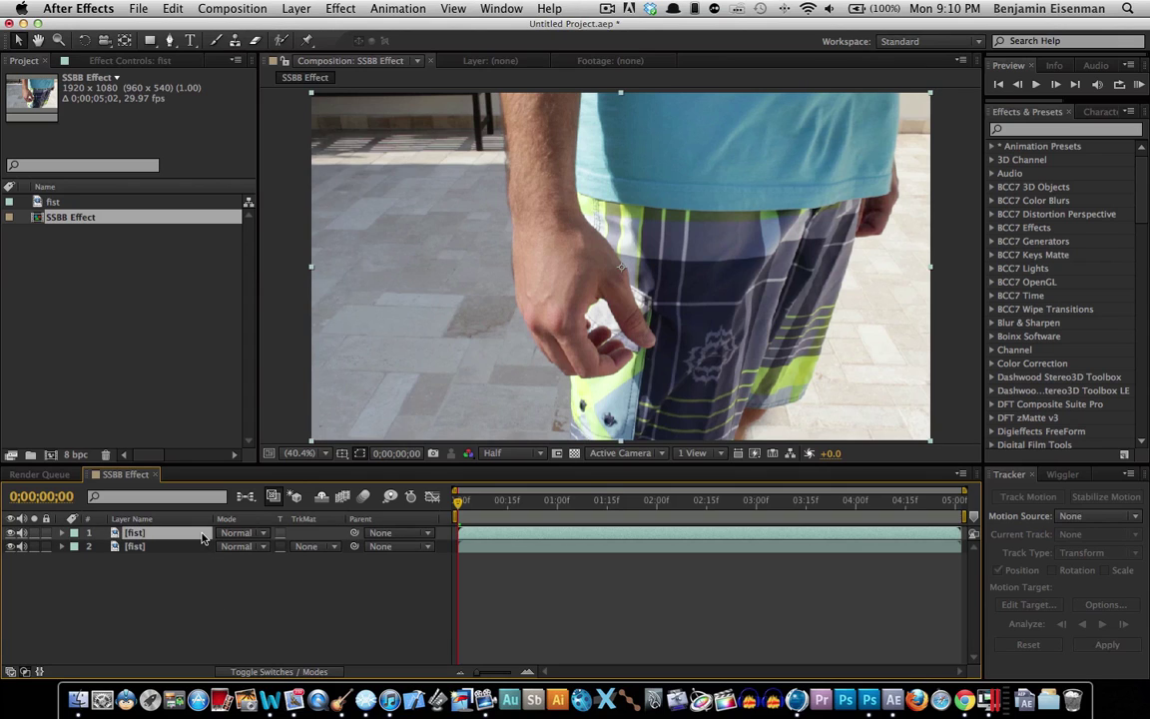
{"action": "left_click", "coordinate": [204, 536]}
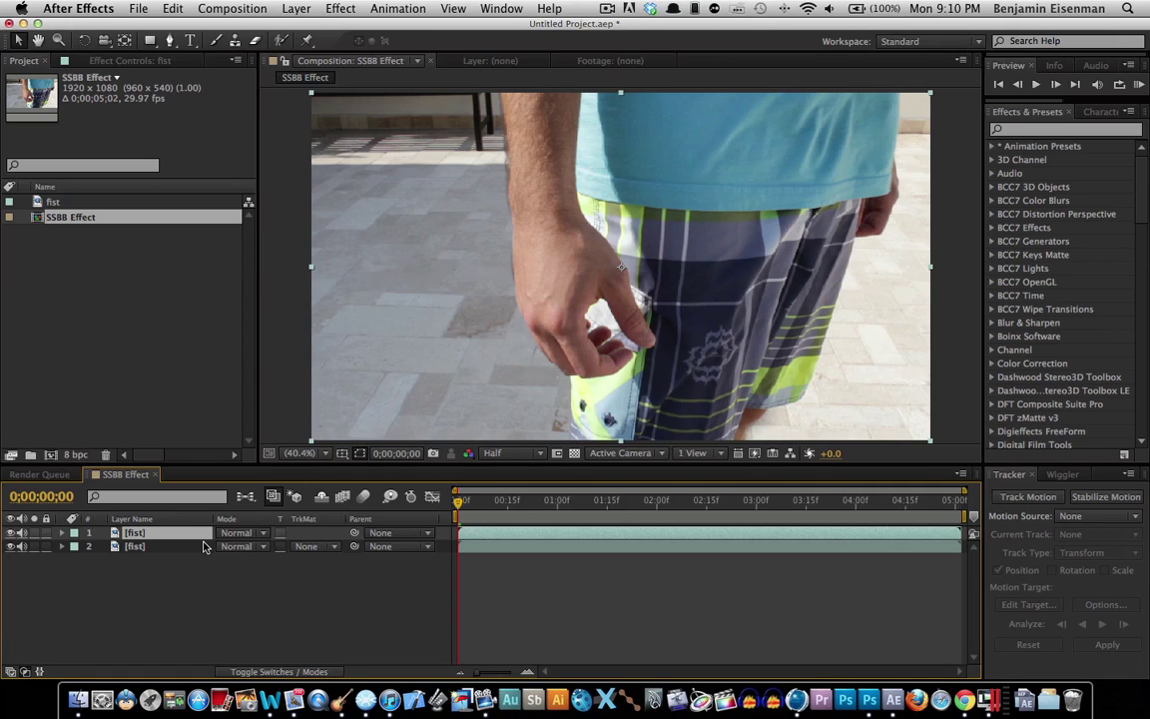
{"action": "left_click", "coordinate": [198, 552]}
Rename the upper fist layer as arm and the lower one as bg.
{"action": "left_click", "coordinate": [193, 534]}
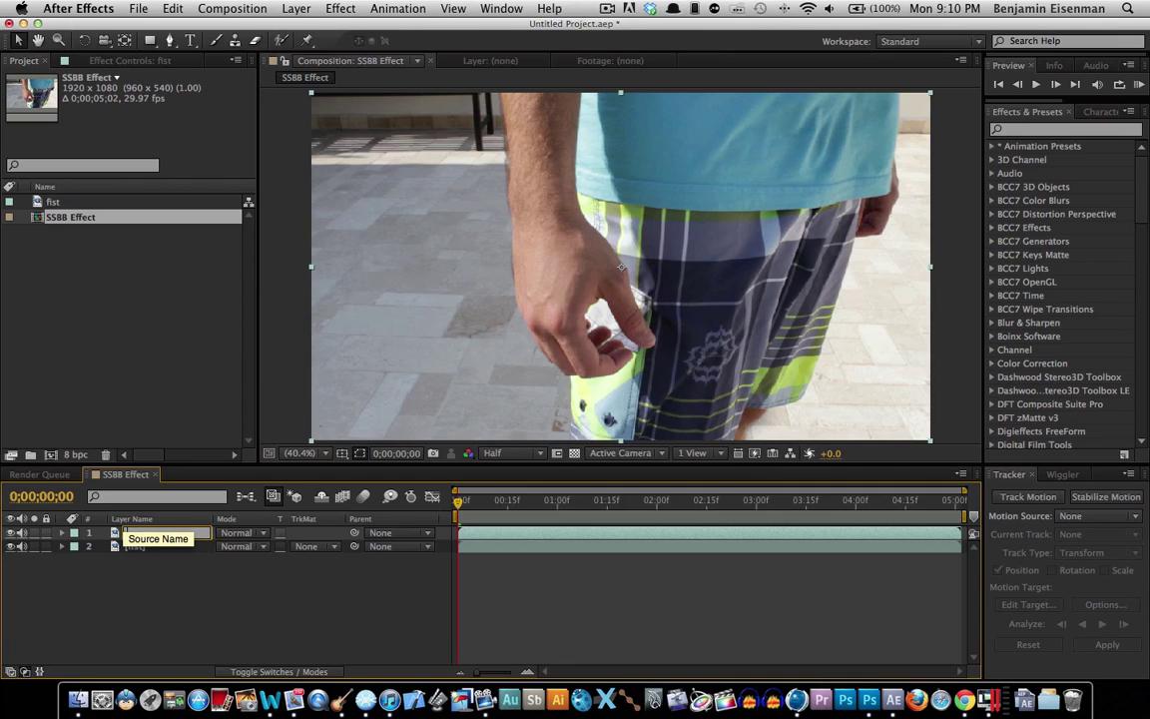
{"action": "key", "text": "Return"}
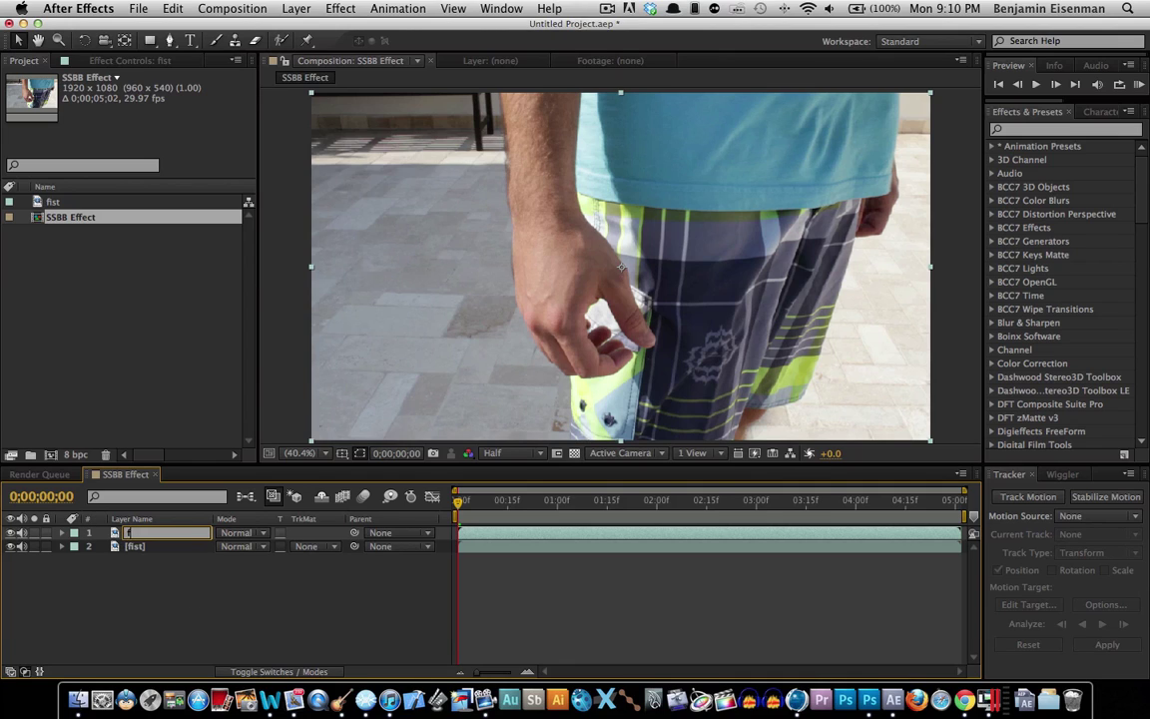
{"action": "type", "text": "arm"}
{"action": "key", "text": "Return"}
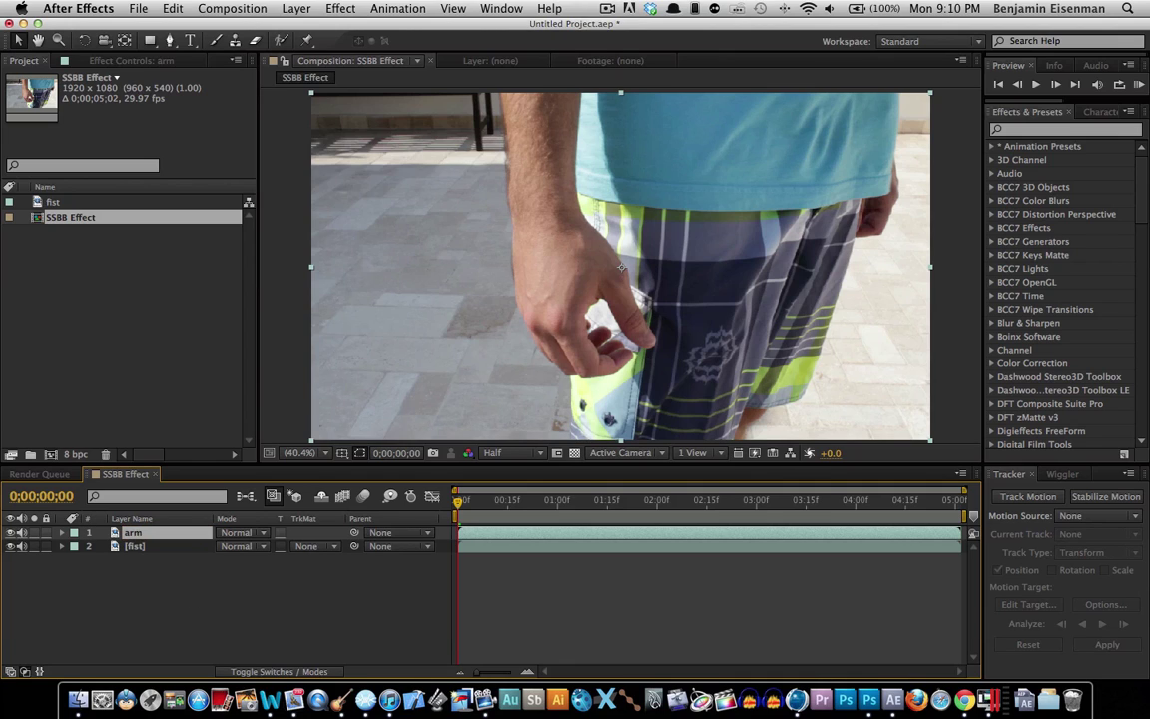
{"action": "left_click", "coordinate": [173, 546]}
{"action": "key", "text": "Return"}
{"action": "type", "text": "bg"}
{"action": "key", "text": "Return"}
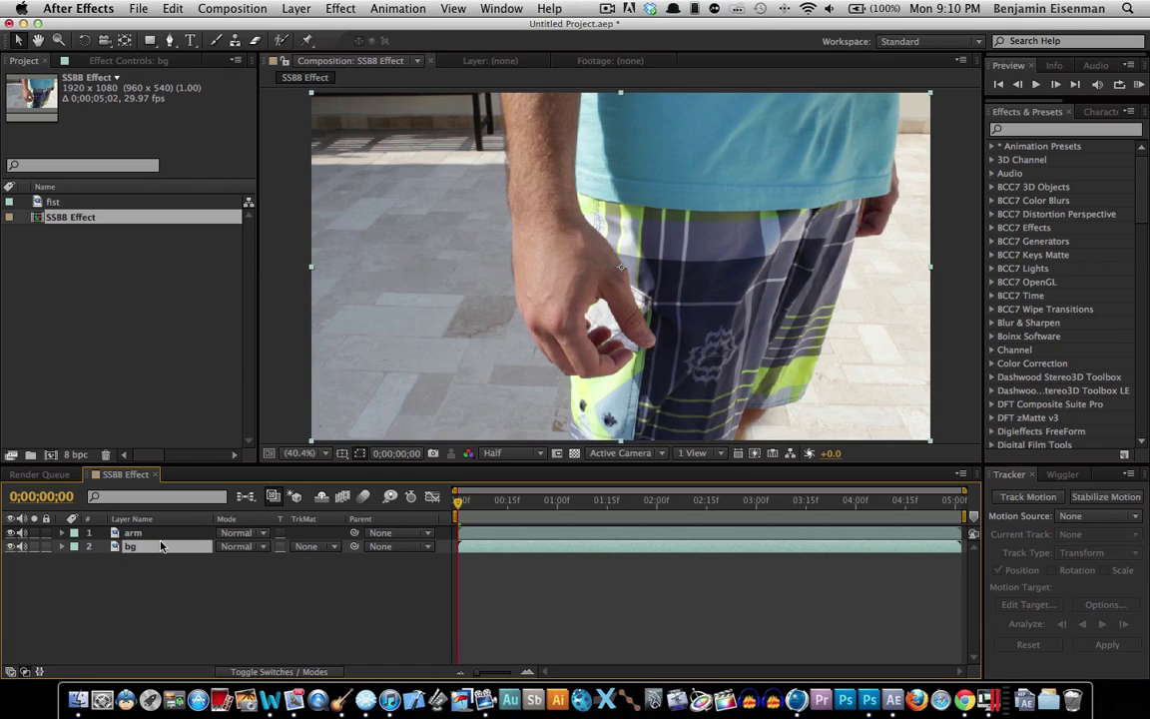
Open the arm layer in its own layer view with the Roto Brush tool active.
{"action": "key", "text": "super+Up"}
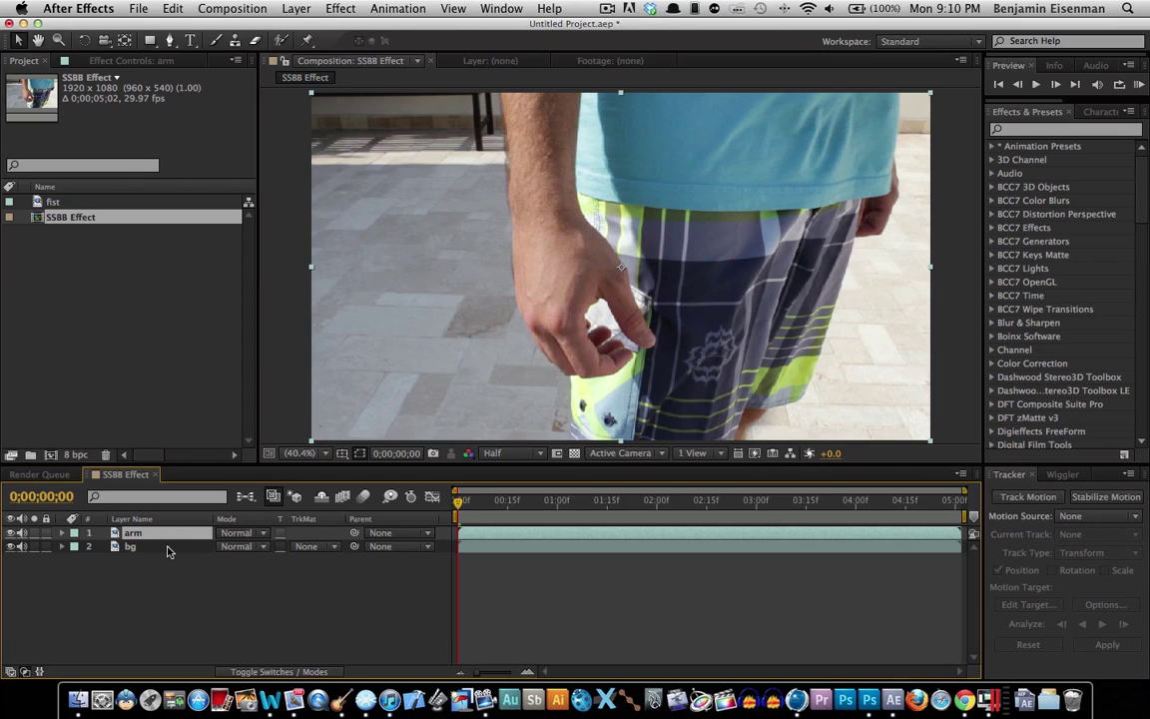
{"action": "left_click", "coordinate": [281, 43]}
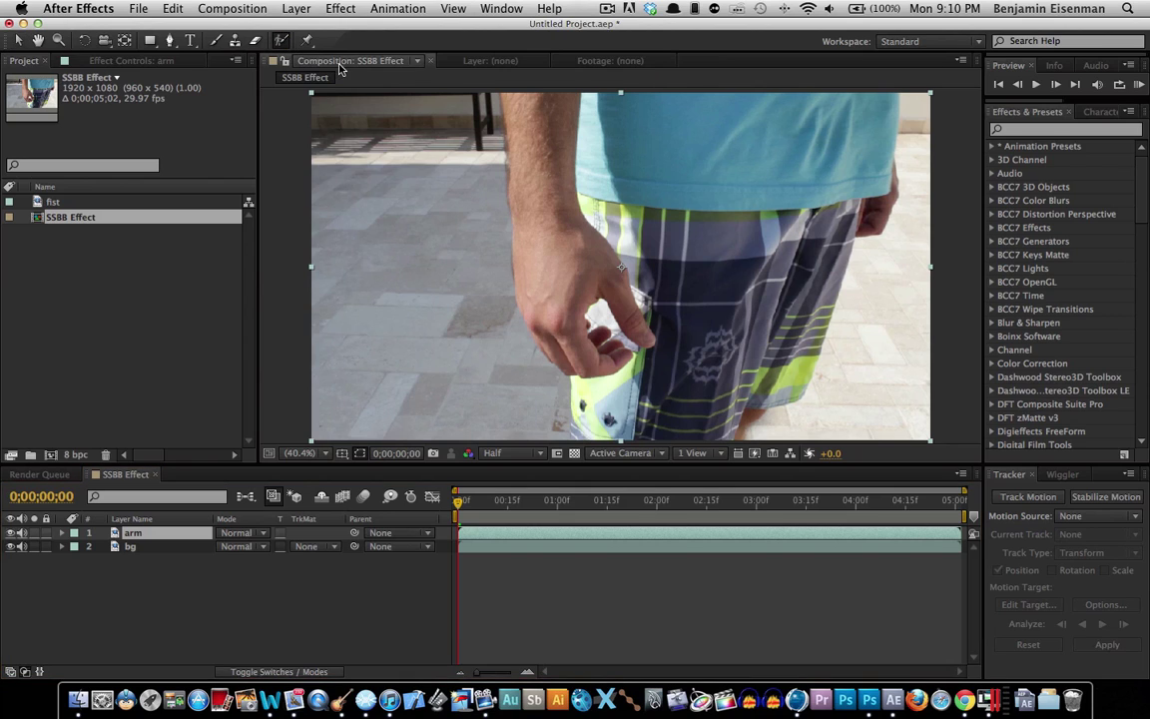
{"action": "double_click", "coordinate": [578, 283]}
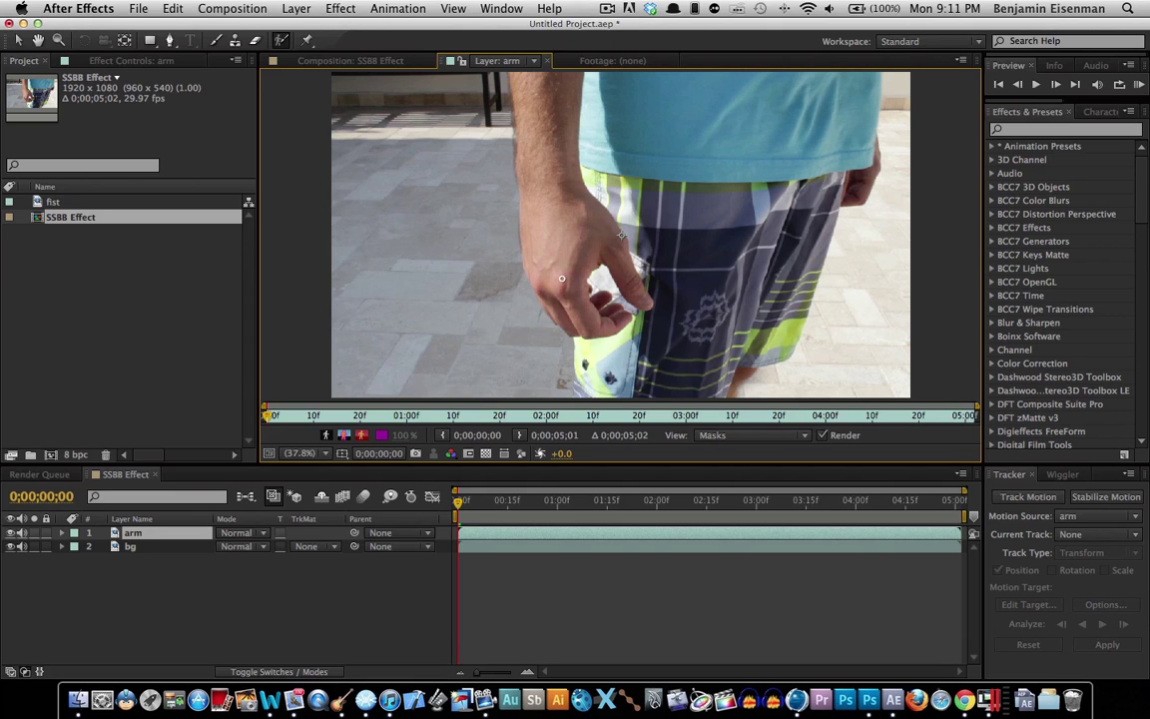
{"action": "mouse_move", "coordinate": [561, 278]}
{"action": "left_mouse_down"}
{"action": "mouse_move", "coordinate": [625, 279]}
{"action": "mouse_move", "coordinate": [560, 278]}
{"action": "left_mouse_up"}
{"action": "key", "text": "comma"}
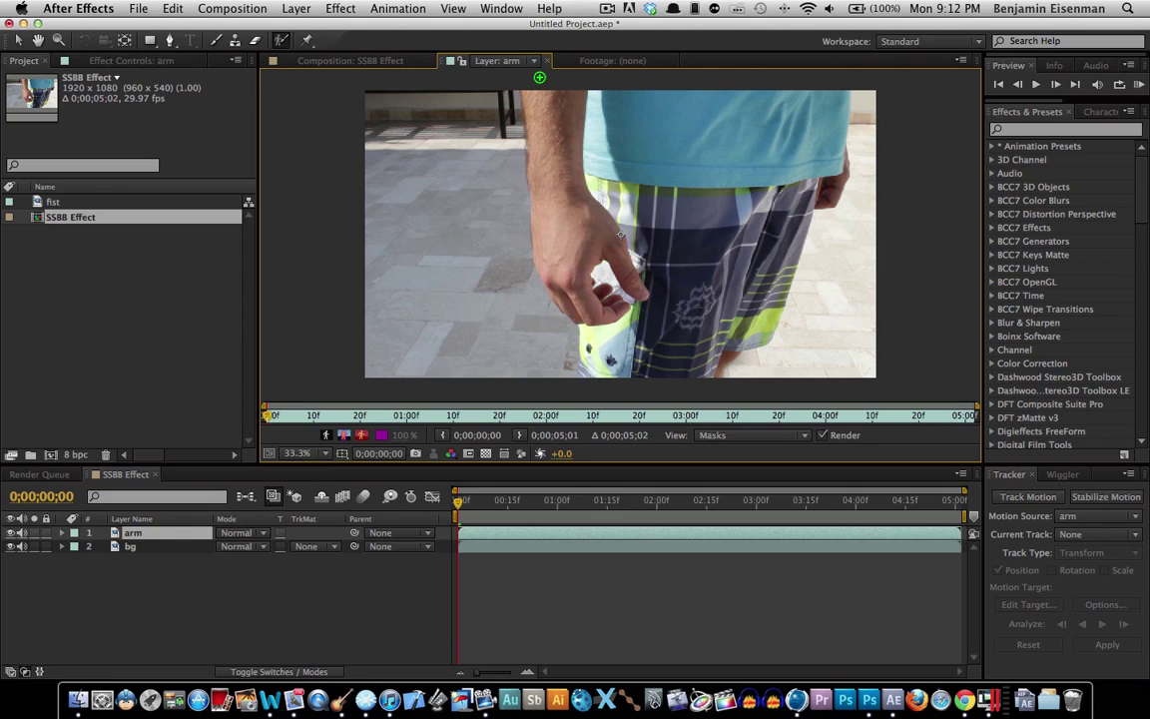
Paint a Roto Brush foreground stroke down the forearm to the fingers on the first frame.
{"action": "left_click_drag", "start_coordinate": [539, 76], "coordinate": [539, 108]}
{"action": "mouse_move", "coordinate": [540, 152]}
{"action": "left_mouse_down"}
{"action": "mouse_move", "coordinate": [553, 254]}
{"action": "mouse_move", "coordinate": [590, 317]}
{"action": "left_mouse_up"}
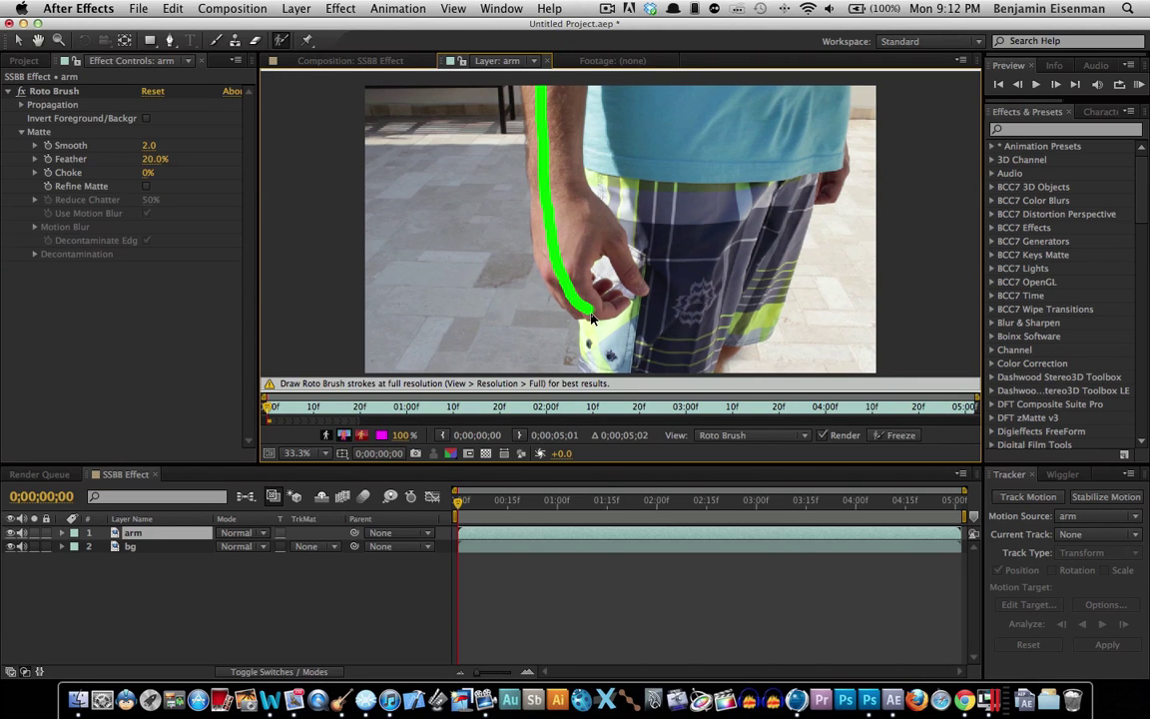
Set the SSBB Effect composition's preview resolution to Full and return to the arm layer view.
{"action": "left_click", "coordinate": [345, 61]}
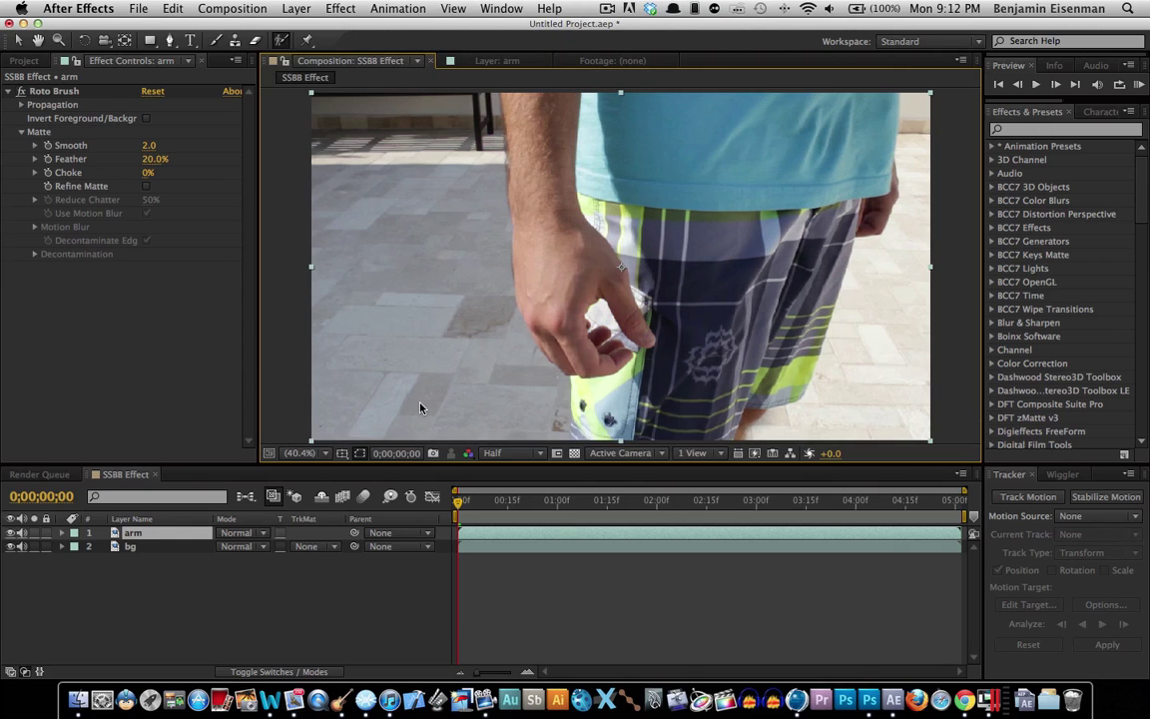
{"action": "left_click", "coordinate": [507, 453]}
{"action": "left_click", "coordinate": [514, 509]}
{"action": "left_click", "coordinate": [504, 454]}
{"action": "left_click", "coordinate": [505, 492]}
{"action": "left_click", "coordinate": [498, 61]}
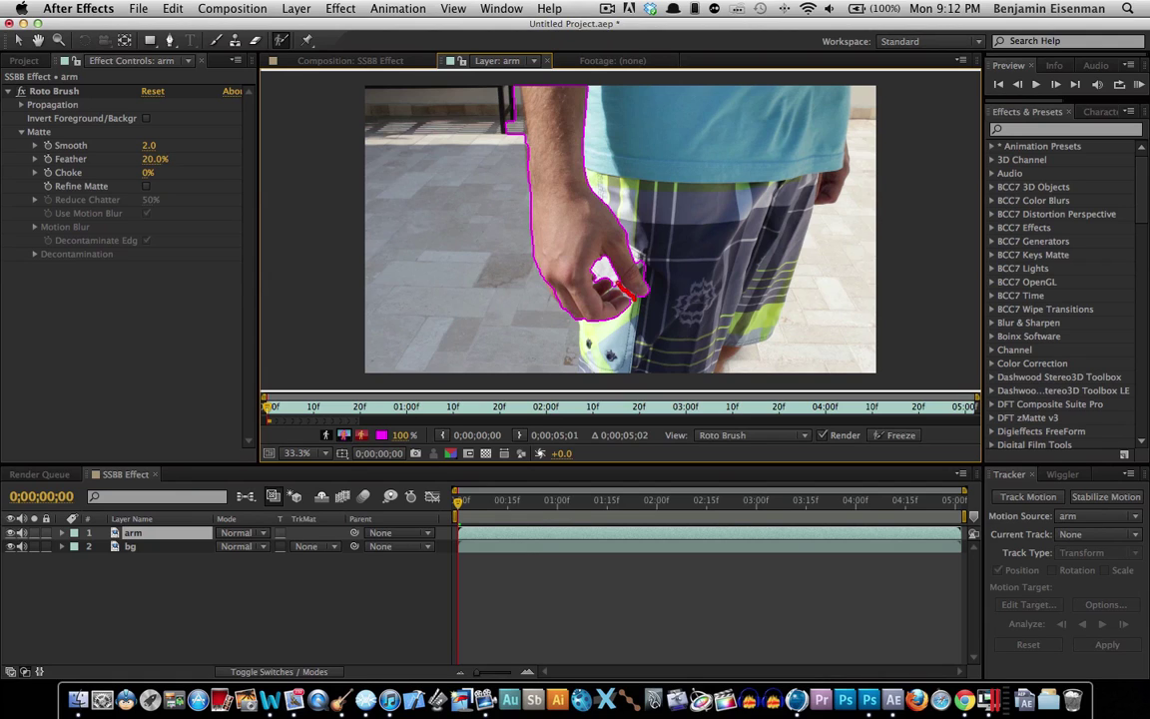
Try to subtract the background around the thumb from the Roto Brush selection, and delete the Roto Brush effect from the arm layer.
{"action": "left_click_drag", "start_coordinate": [642, 290], "coordinate": [641, 286]}
{"action": "left_click_drag", "start_coordinate": [637, 258], "coordinate": [634, 249]}
{"action": "left_click", "coordinate": [60, 91]}
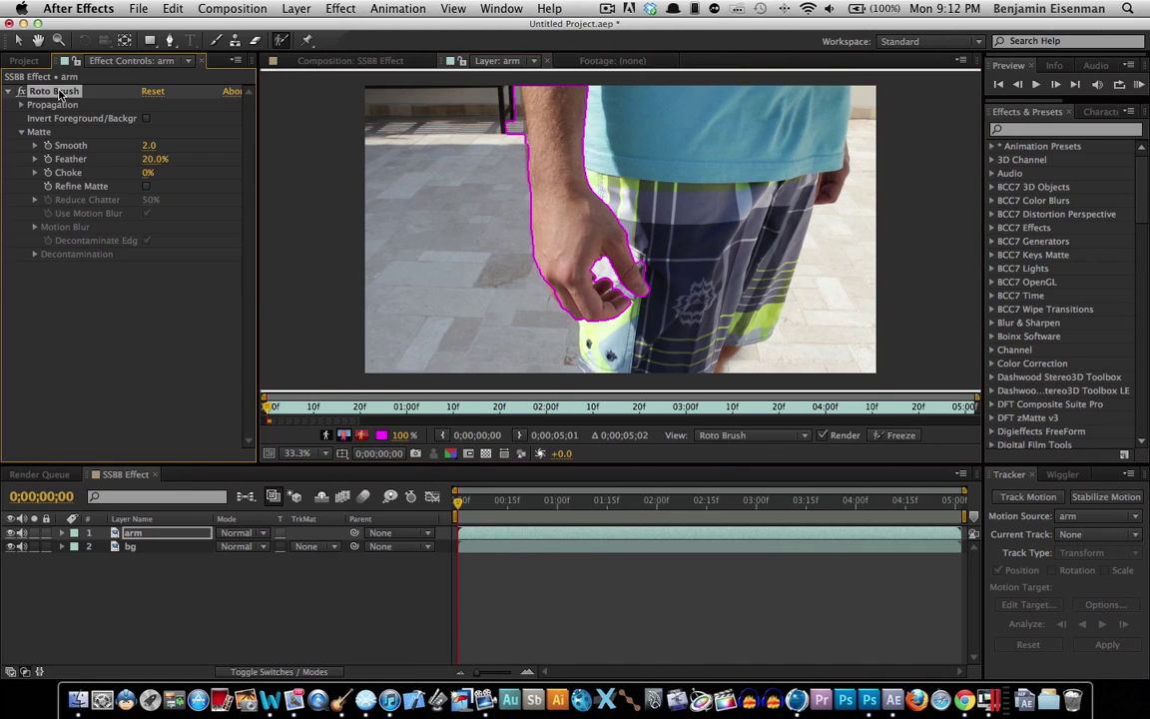
{"action": "key", "text": "Delete"}
{"action": "left_click", "coordinate": [410, 60]}
{"action": "left_click", "coordinate": [450, 60]}
{"action": "left_click", "coordinate": [400, 60]}
{"action": "left_click", "coordinate": [517, 60]}
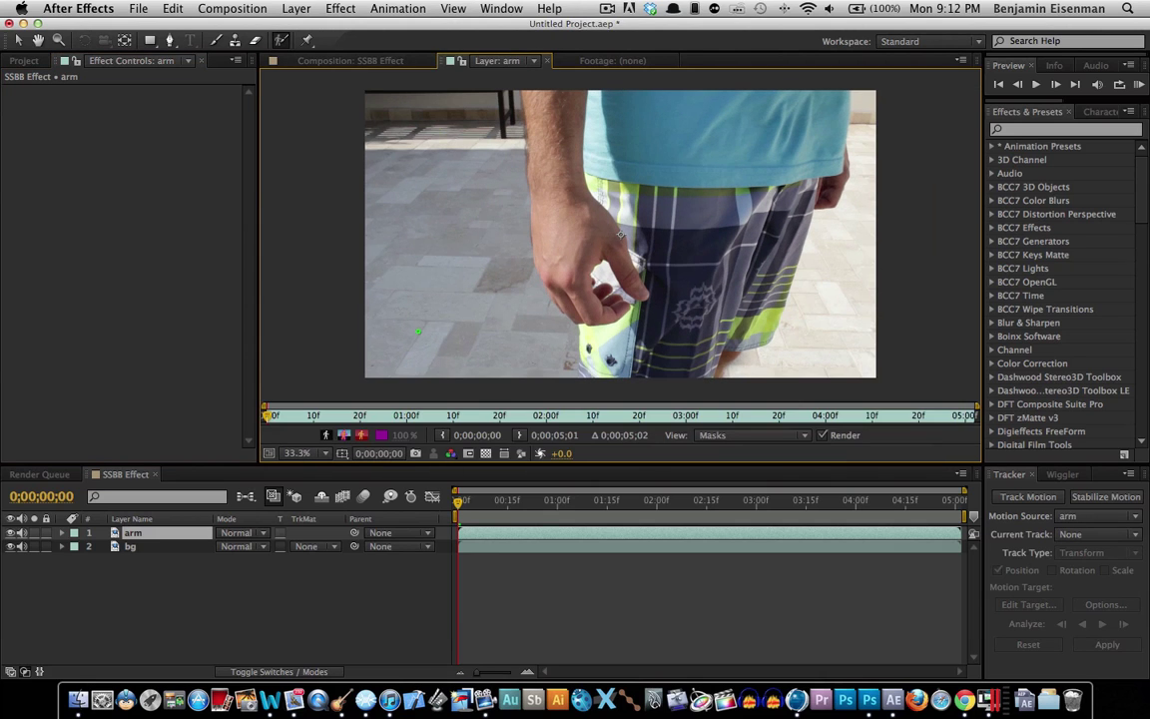
{"action": "left_click", "coordinate": [389, 60]}
{"action": "left_click", "coordinate": [514, 454]}
{"action": "left_click", "coordinate": [469, 431]}
{"action": "left_click", "coordinate": [449, 60]}
Move to 0;00;01;11 and paint a Roto Brush foreground stroke down the forearm to the clenched fist.
{"action": "left_click", "coordinate": [474, 502]}
{"action": "left_click_drag", "start_coordinate": [474, 504], "coordinate": [596, 505]}
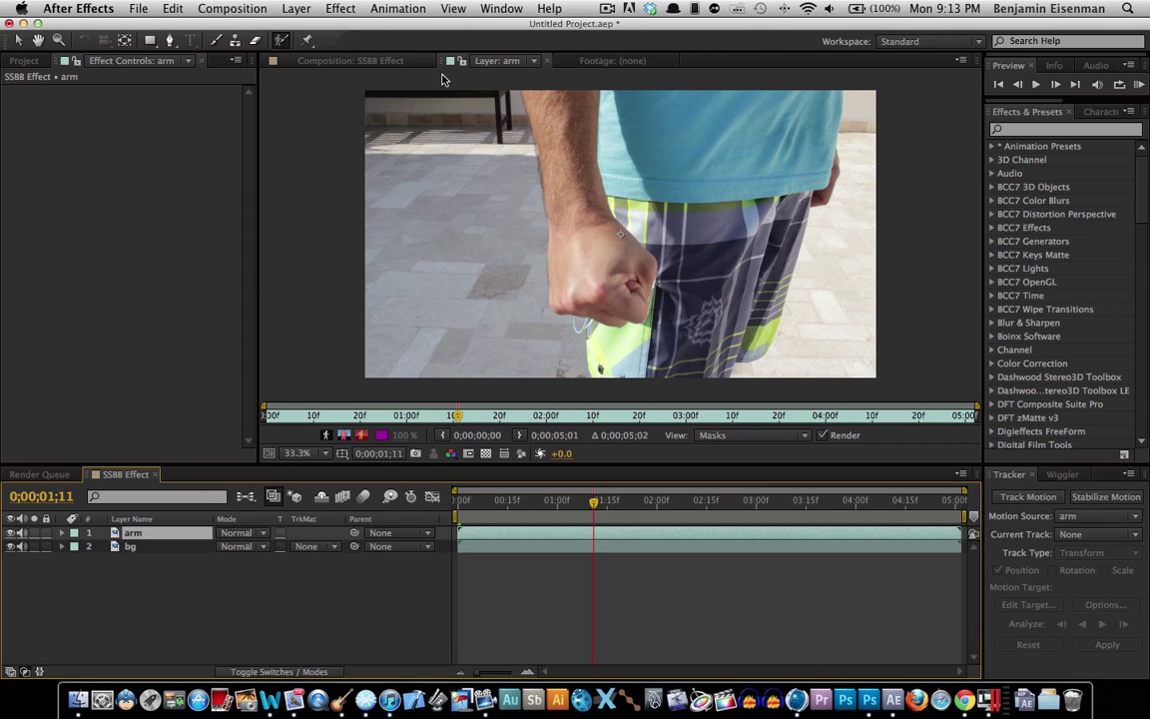
{"action": "left_click", "coordinate": [562, 99]}
{"action": "mouse_move", "coordinate": [563, 100]}
{"action": "left_mouse_down"}
{"action": "mouse_move", "coordinate": [584, 255]}
{"action": "mouse_move", "coordinate": [624, 297]}
{"action": "left_mouse_up"}
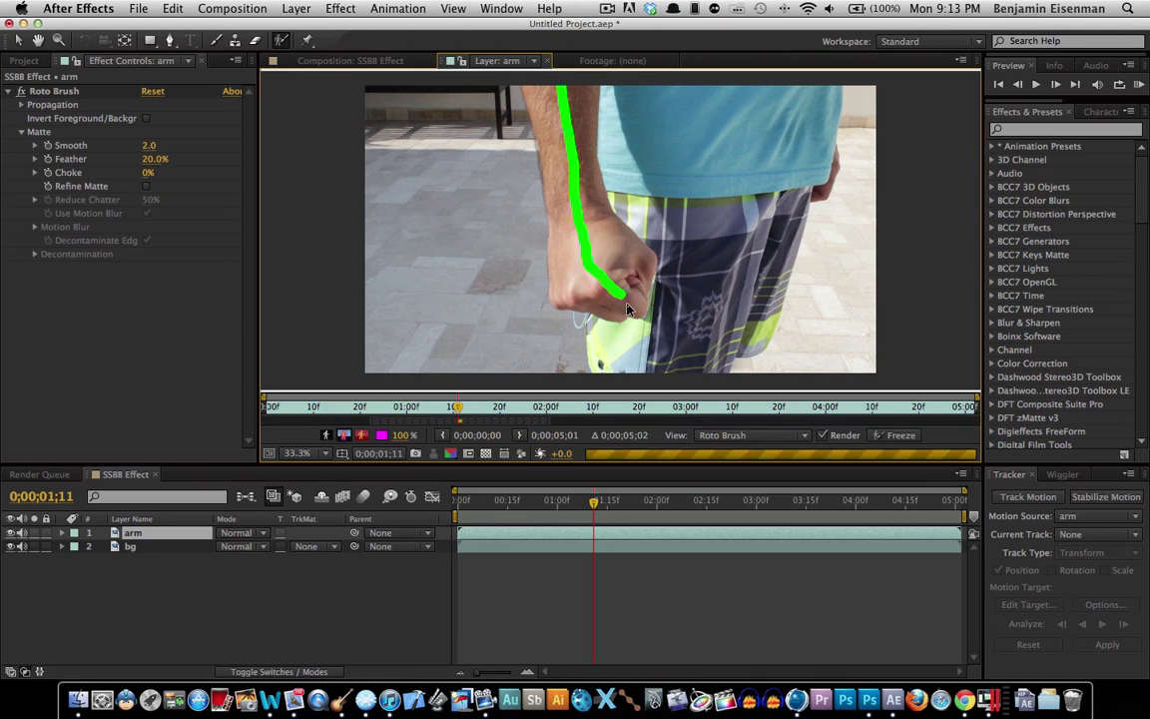
Subtract the bench area beside the upper forearm from the arm's Roto Brush selection.
{"action": "key", "text": "alt"}
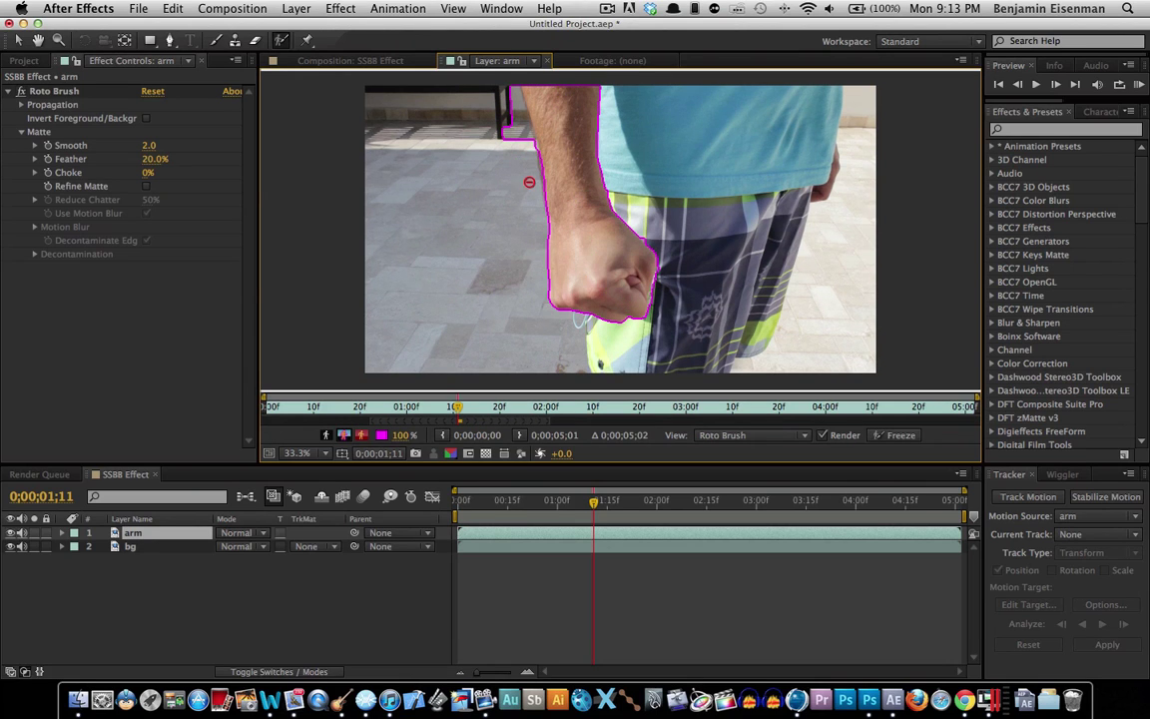
{"action": "left_click_drag", "start_coordinate": [526, 171], "coordinate": [513, 92]}
{"action": "key", "text": "alt"}
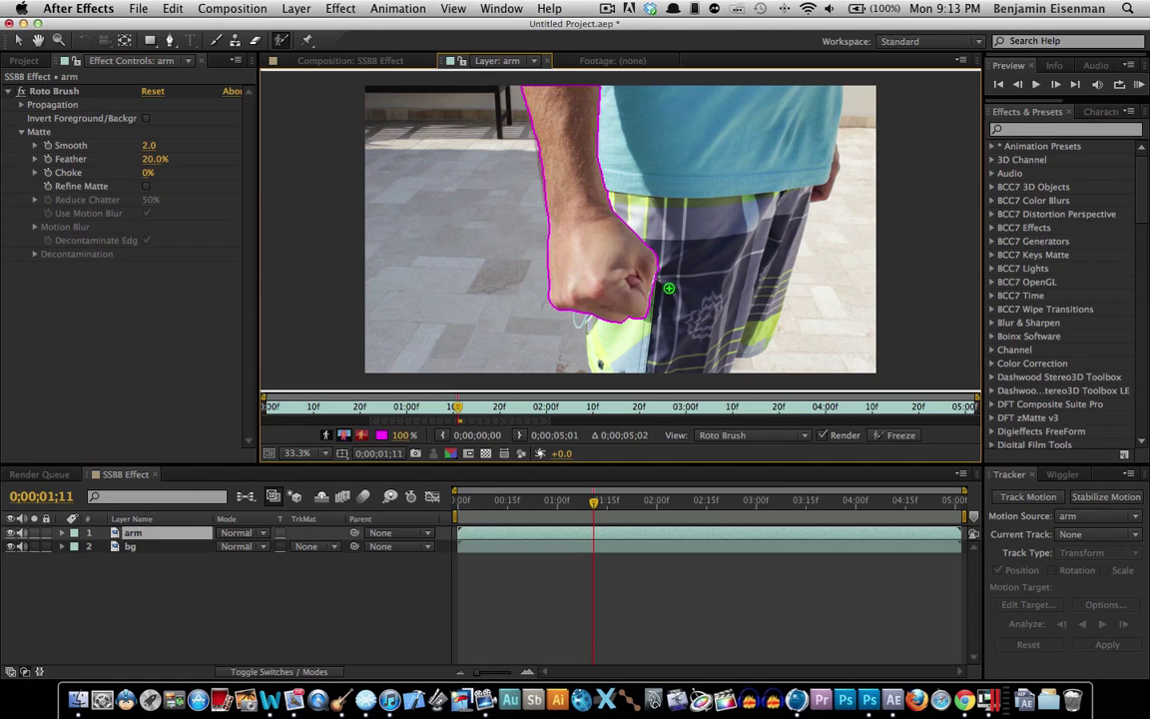
Propagate the arm's Roto Brush selection forward to 0;00;01;21, subtracting the shorts beside the thumb at 0;00;01;12.
{"action": "key", "text": "space"}
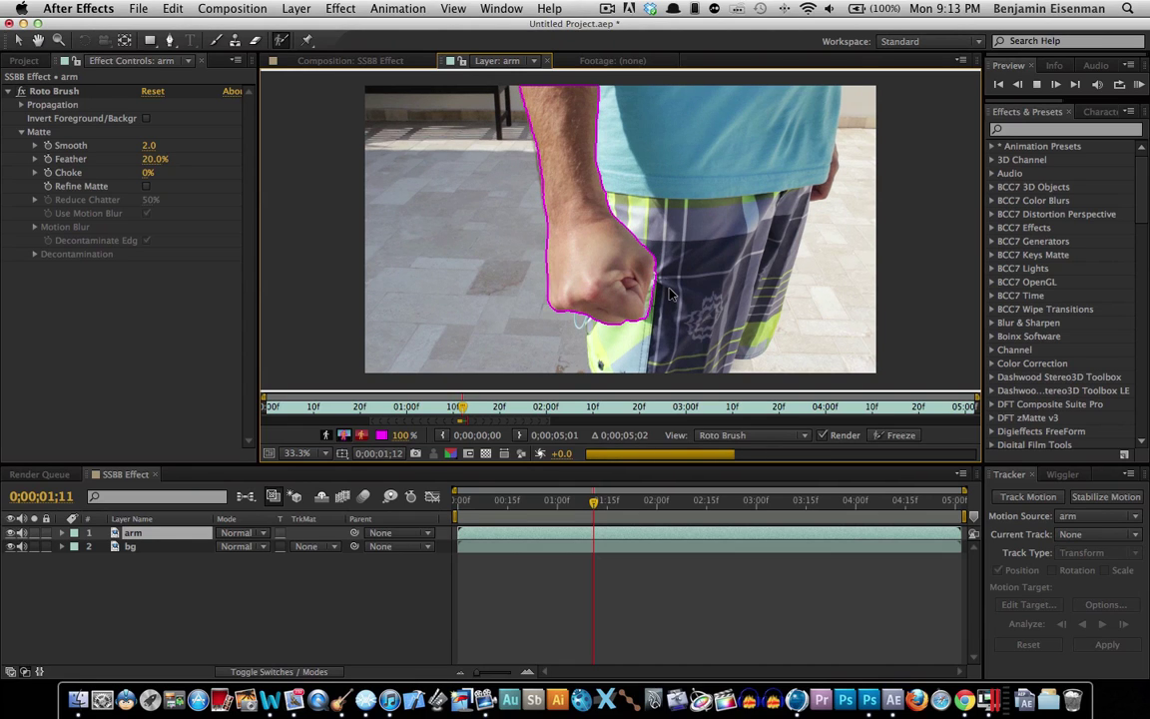
{"action": "key", "text": "space"}
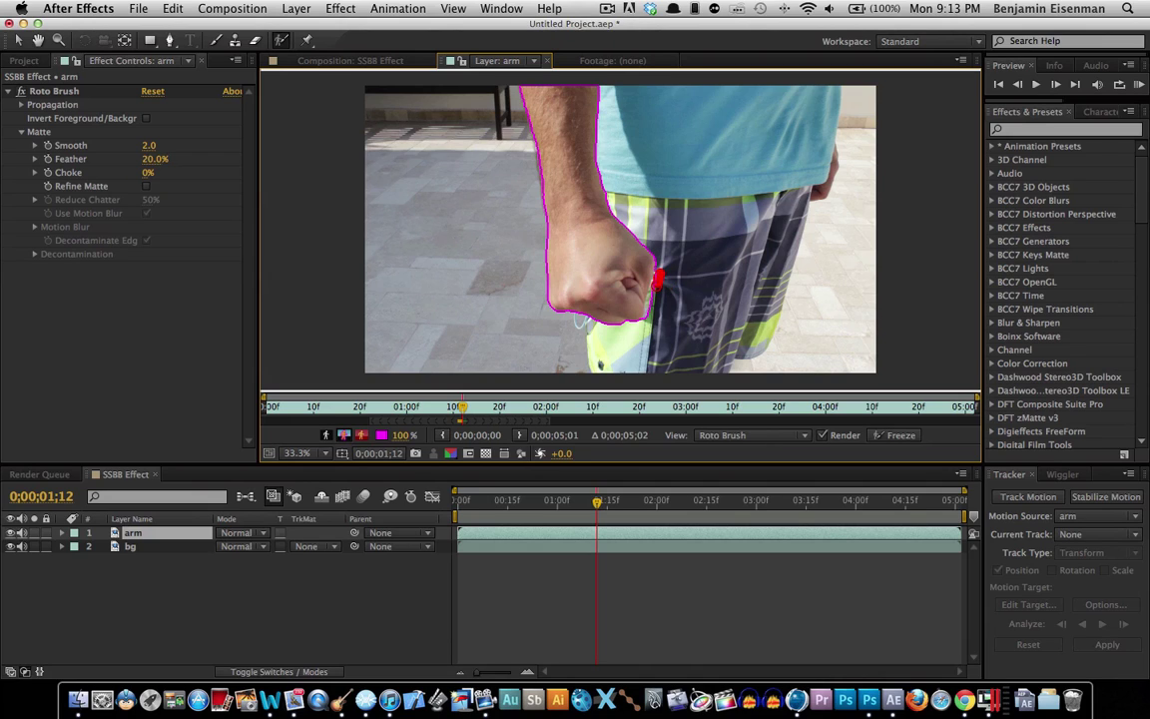
{"action": "key", "text": "space"}
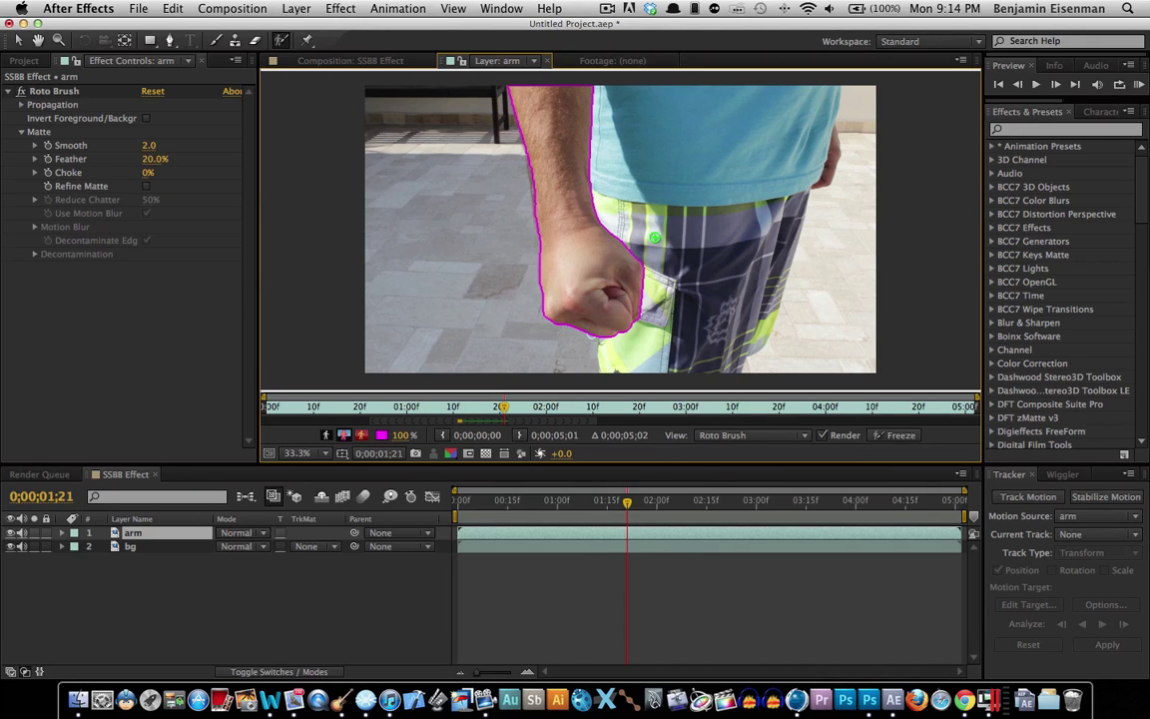
Inspect the soloed arm cutout in the SSBB Effect composition, turn off its solo, and return to the arm layer view.
{"action": "left_click", "coordinate": [336, 61]}
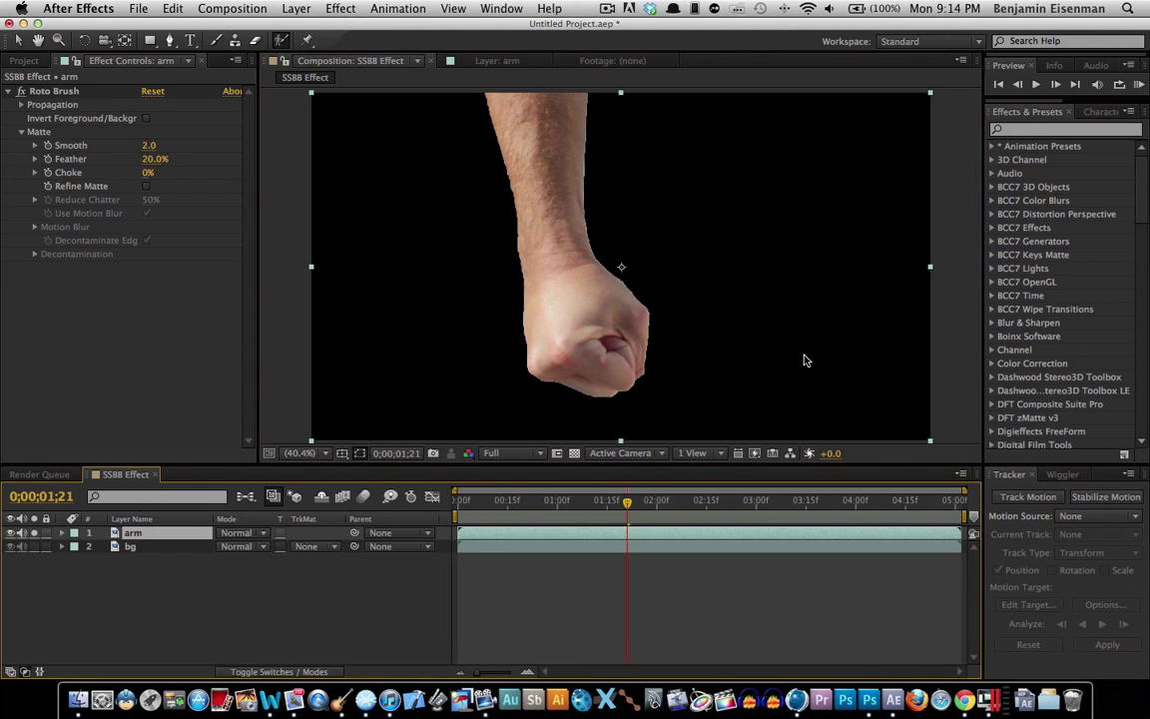
{"action": "left_click", "coordinate": [35, 537]}
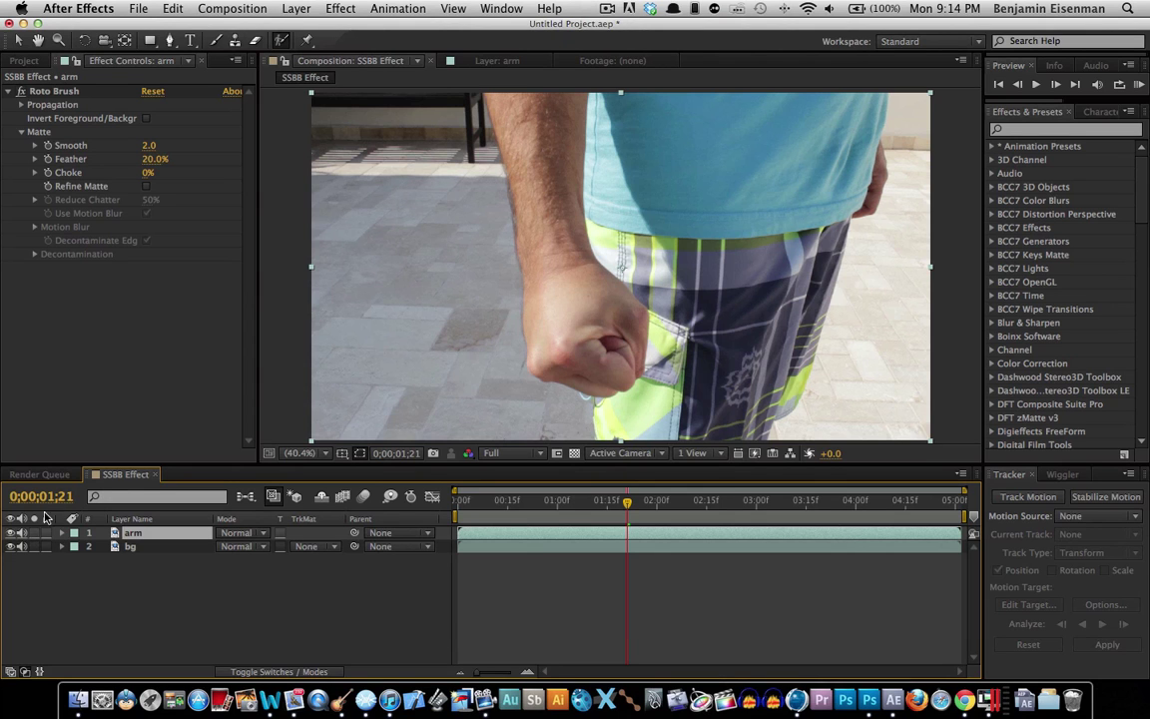
{"action": "left_click", "coordinate": [464, 62]}
Propagate the Roto Brush selection through the rest of its span to about 0;00;02;12 and return to 0;00;01;11.
{"action": "key", "text": "space"}
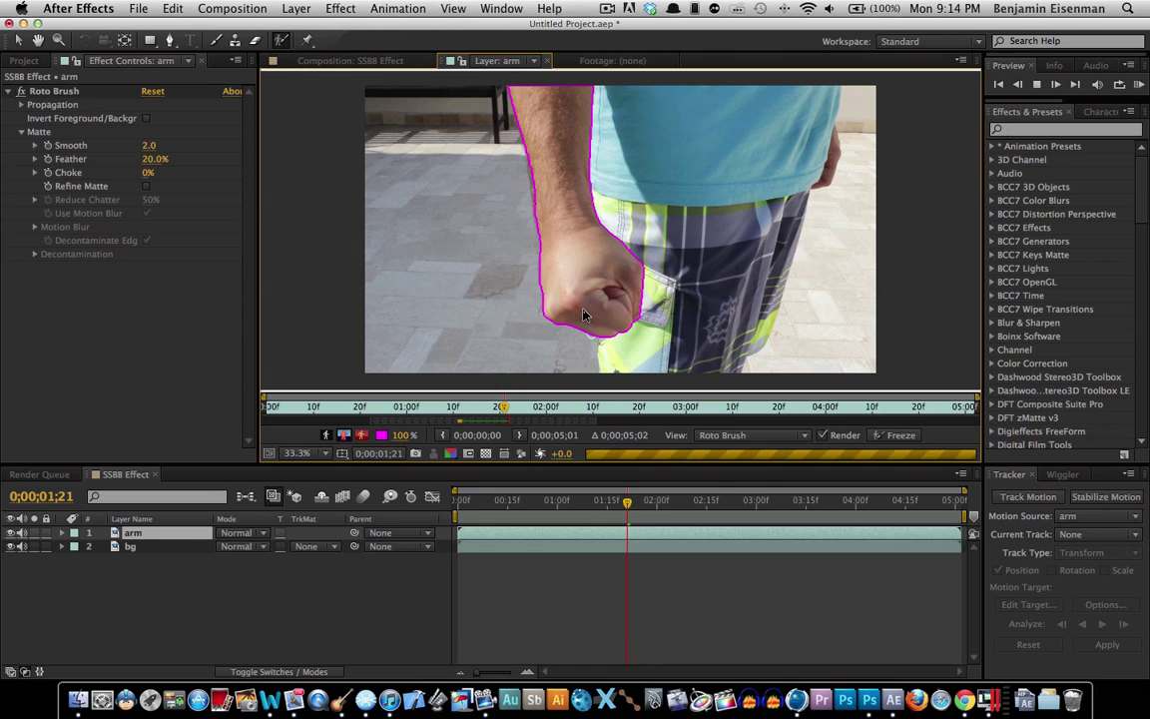
{"action": "left_click", "coordinate": [604, 408]}
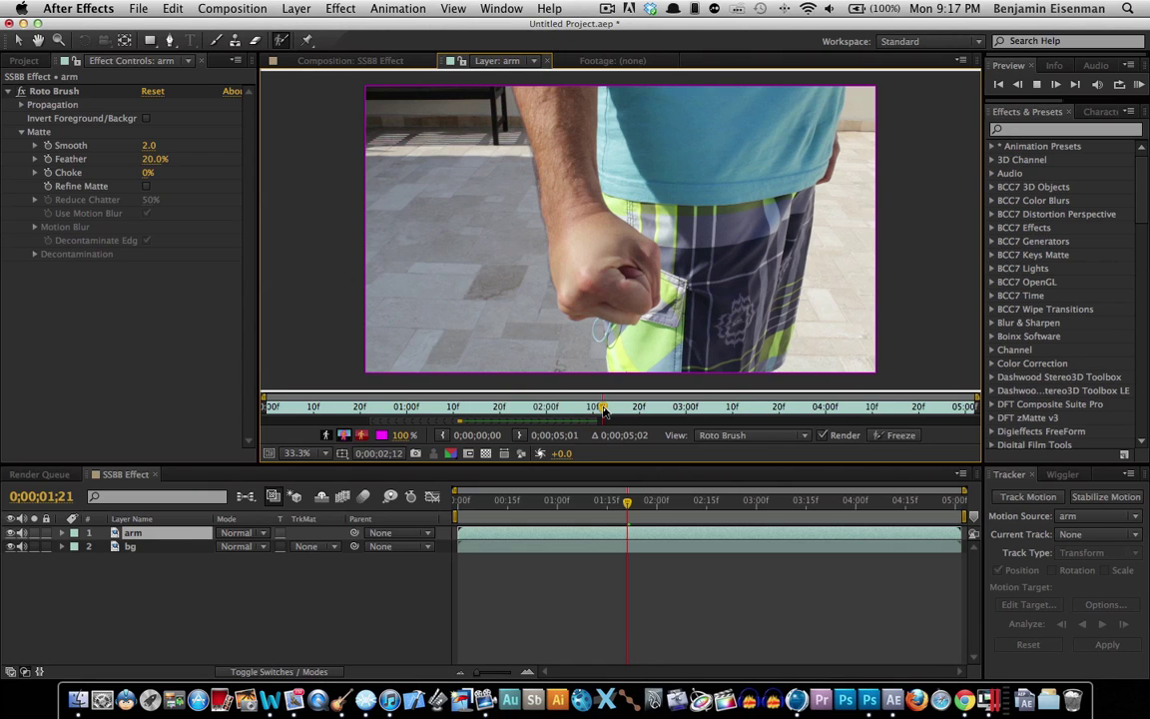
{"action": "key", "text": "space"}
{"action": "mouse_move", "coordinate": [544, 410]}
{"action": "left_mouse_down"}
{"action": "mouse_move", "coordinate": [458, 410]}
{"action": "mouse_move", "coordinate": [579, 410]}
{"action": "mouse_move", "coordinate": [465, 407]}
{"action": "left_mouse_up"}
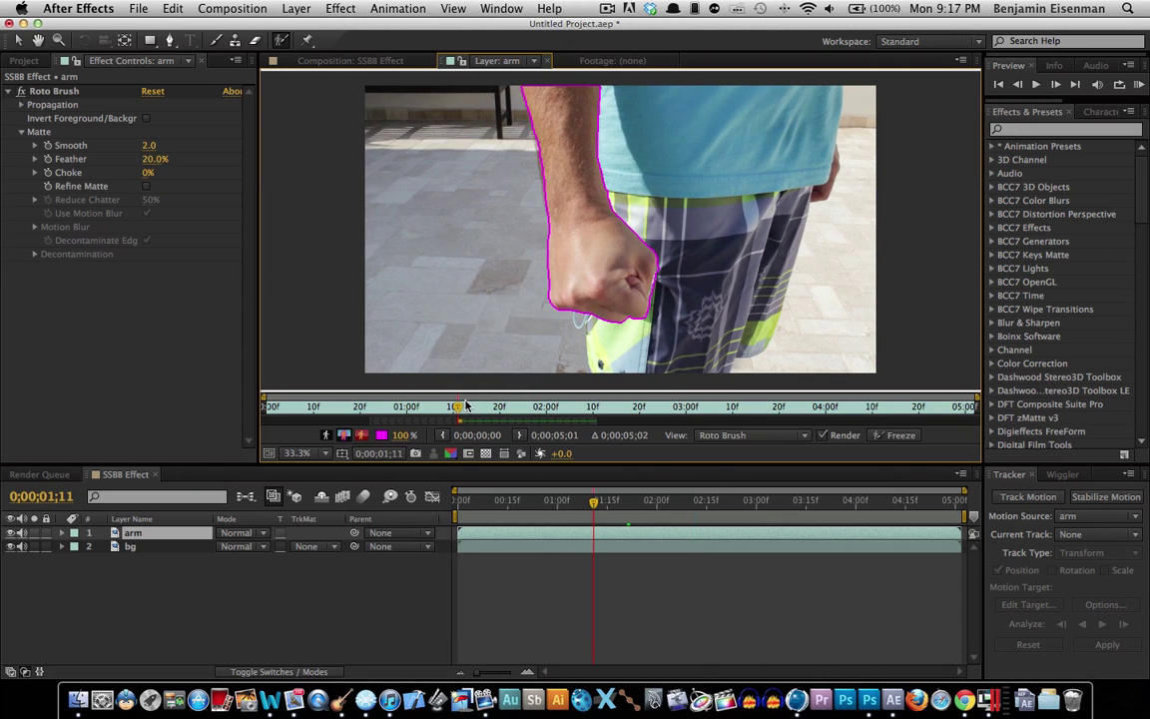
Set the arm's Roto Brush matte Smooth to 5 and Feather to 50%.
{"action": "left_click", "coordinate": [149, 146]}
{"action": "type", "text": "5"}
{"action": "key", "text": "Return"}
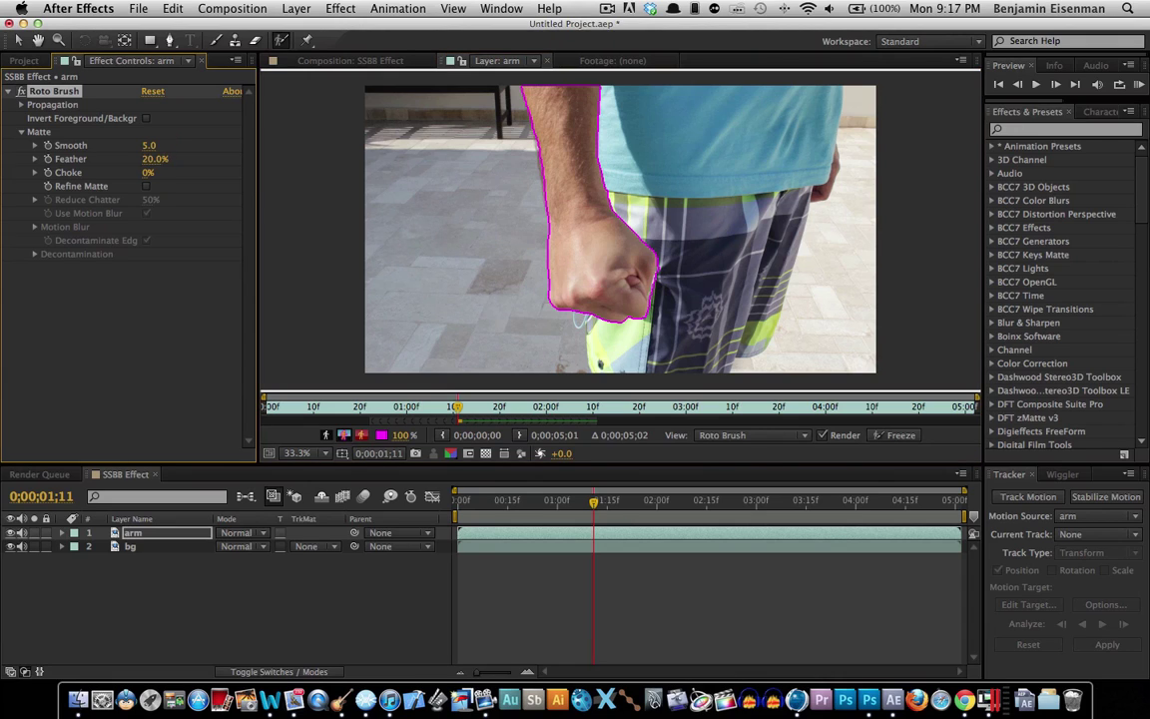
{"action": "left_click", "coordinate": [156, 160]}
{"action": "type", "text": "50"}
{"action": "key", "text": "Return"}
Solo the arm layer in the SSBB Effect composition to examine the refined cutout edges.
{"action": "left_click", "coordinate": [293, 60]}
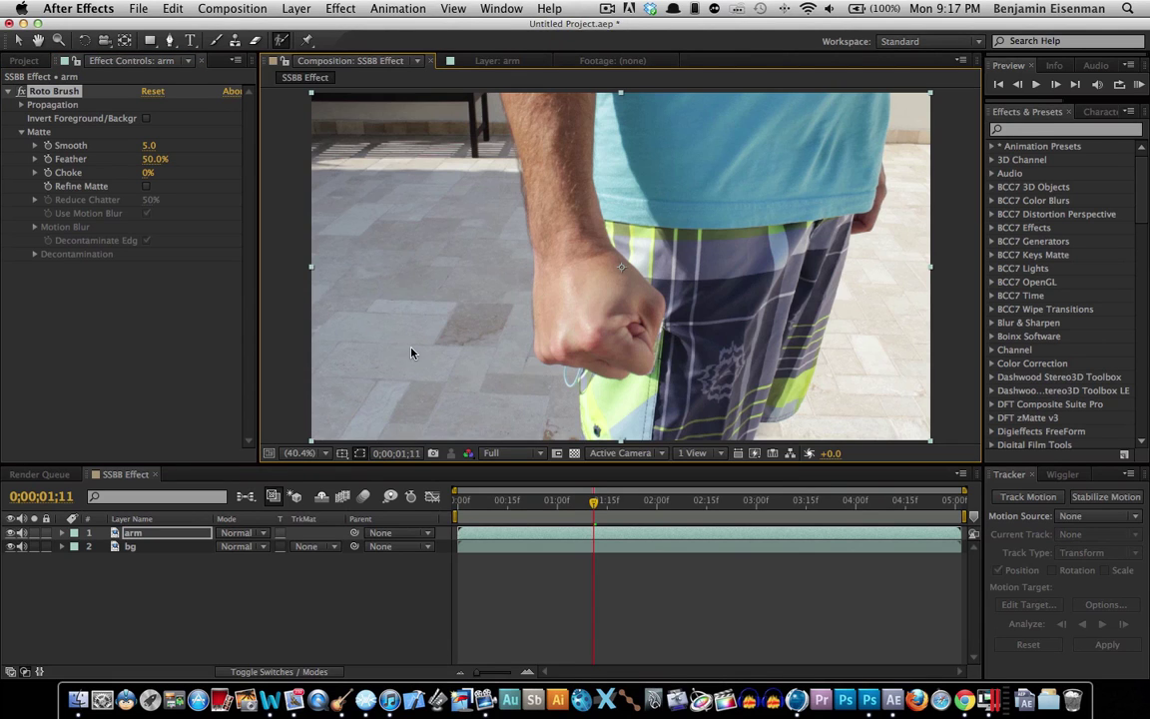
{"action": "left_click", "coordinate": [36, 534]}
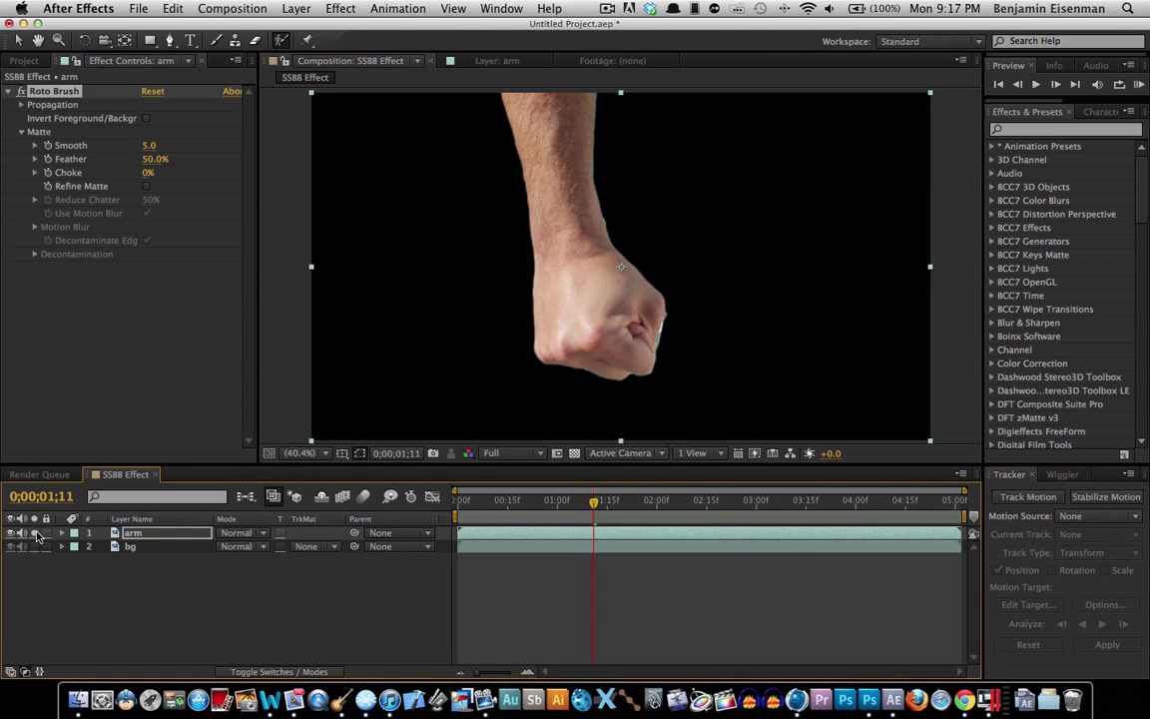
{"action": "left_click", "coordinate": [297, 608]}
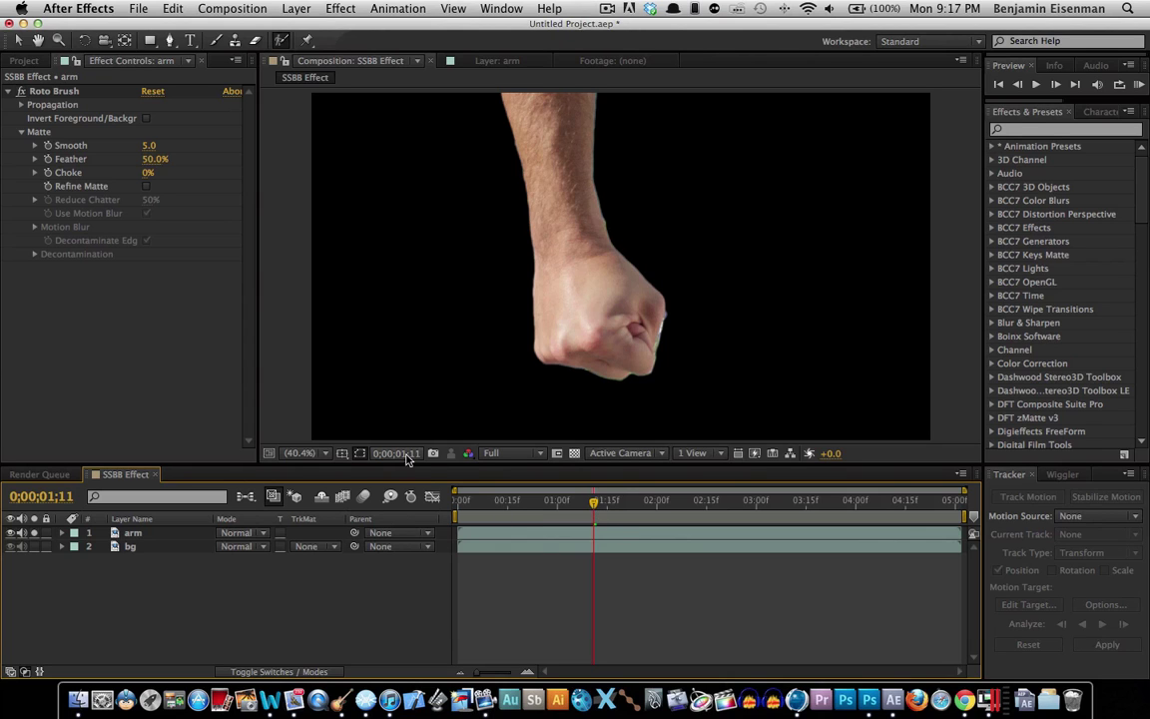
Trim the work area to the rotoscoped range, from 0;00;01;11 to about 0;00;02;11.
{"action": "left_click", "coordinate": [454, 57]}
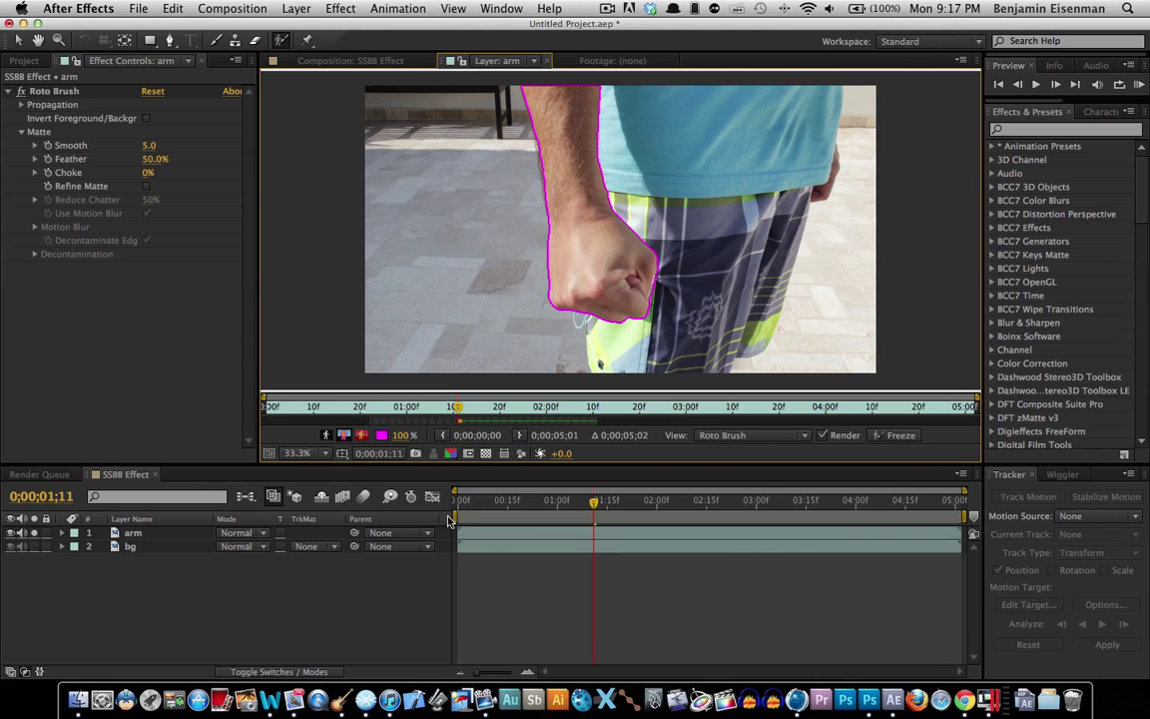
{"action": "left_click_drag", "start_coordinate": [457, 516], "coordinate": [686, 502]}
{"action": "left_click_drag", "start_coordinate": [590, 408], "coordinate": [596, 410]}
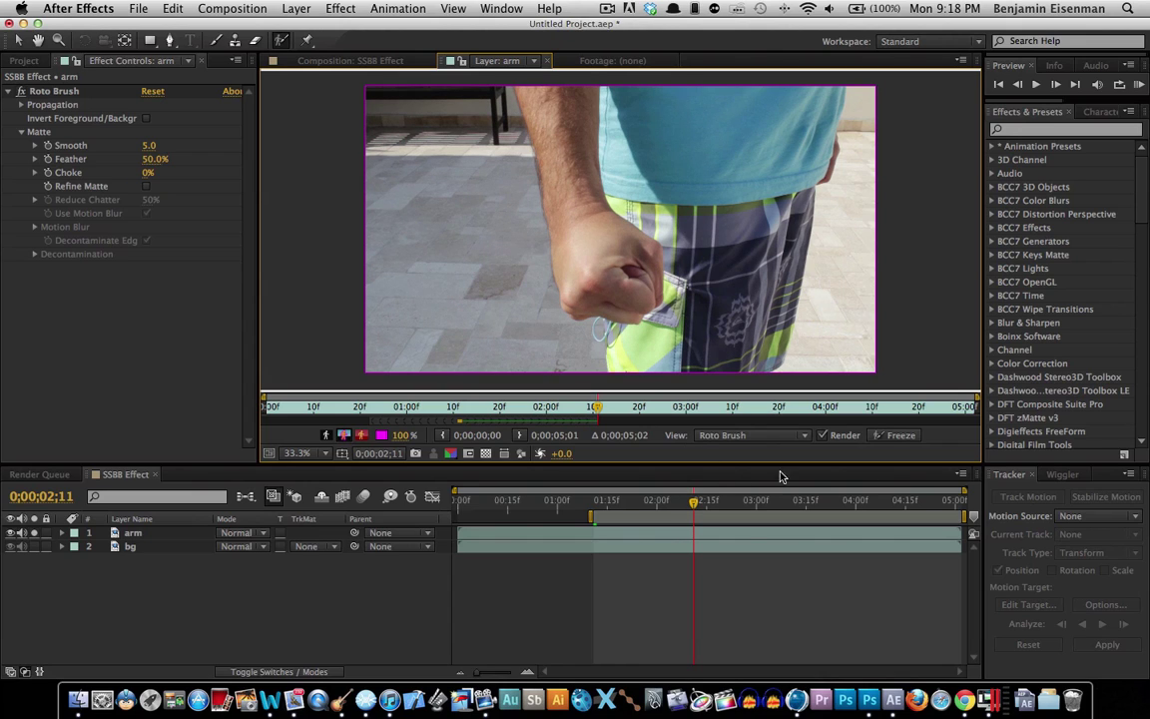
{"action": "left_click_drag", "start_coordinate": [965, 515], "coordinate": [597, 506]}
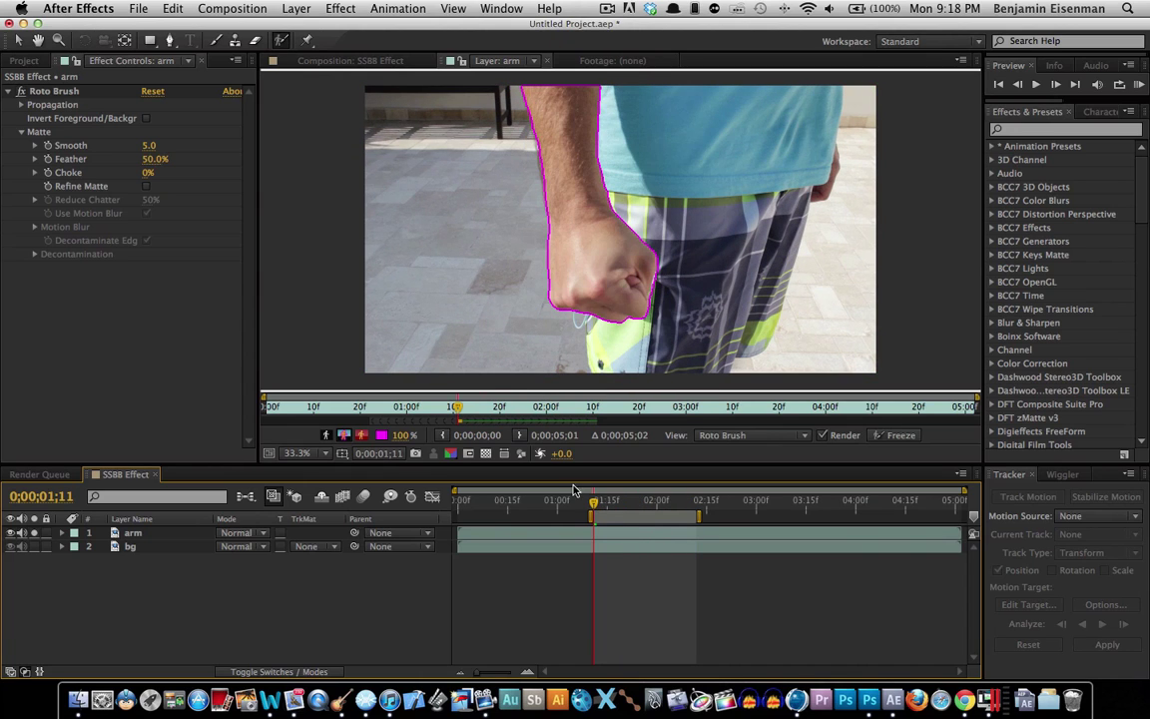
Duplicate the arm layer in the composition, rename the upper copy "arm", and turn off its solo.
{"action": "left_click", "coordinate": [377, 62]}
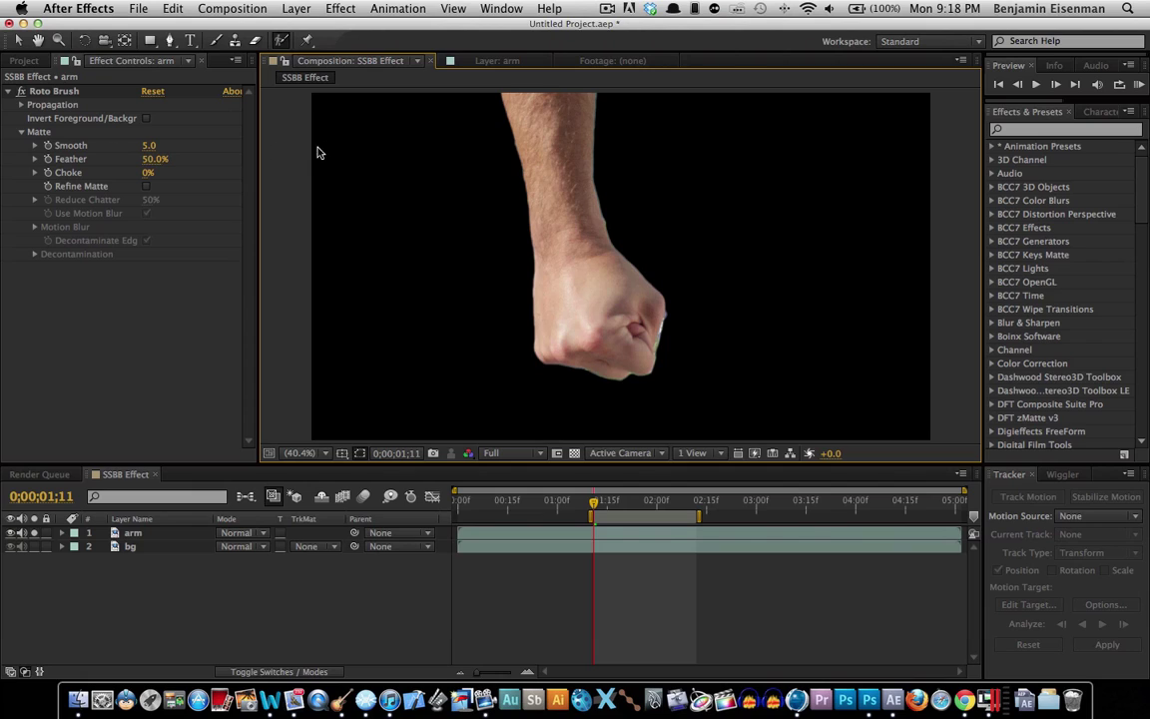
{"action": "left_click", "coordinate": [196, 536]}
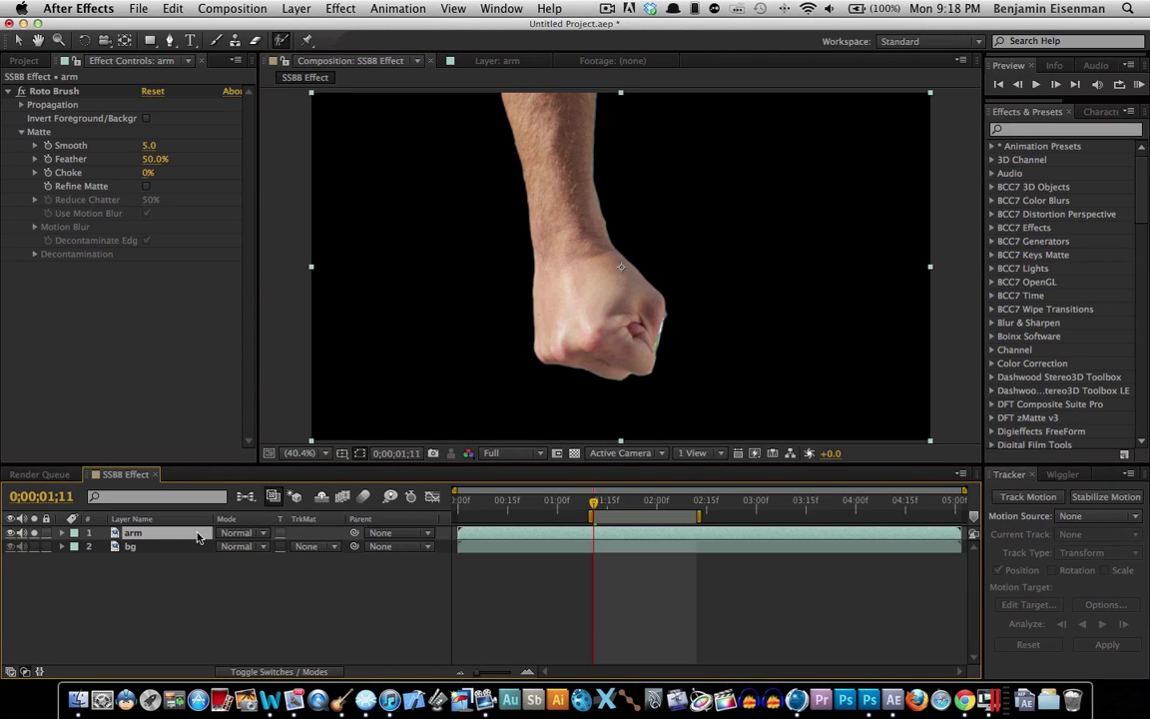
{"action": "key", "text": "super+d"}
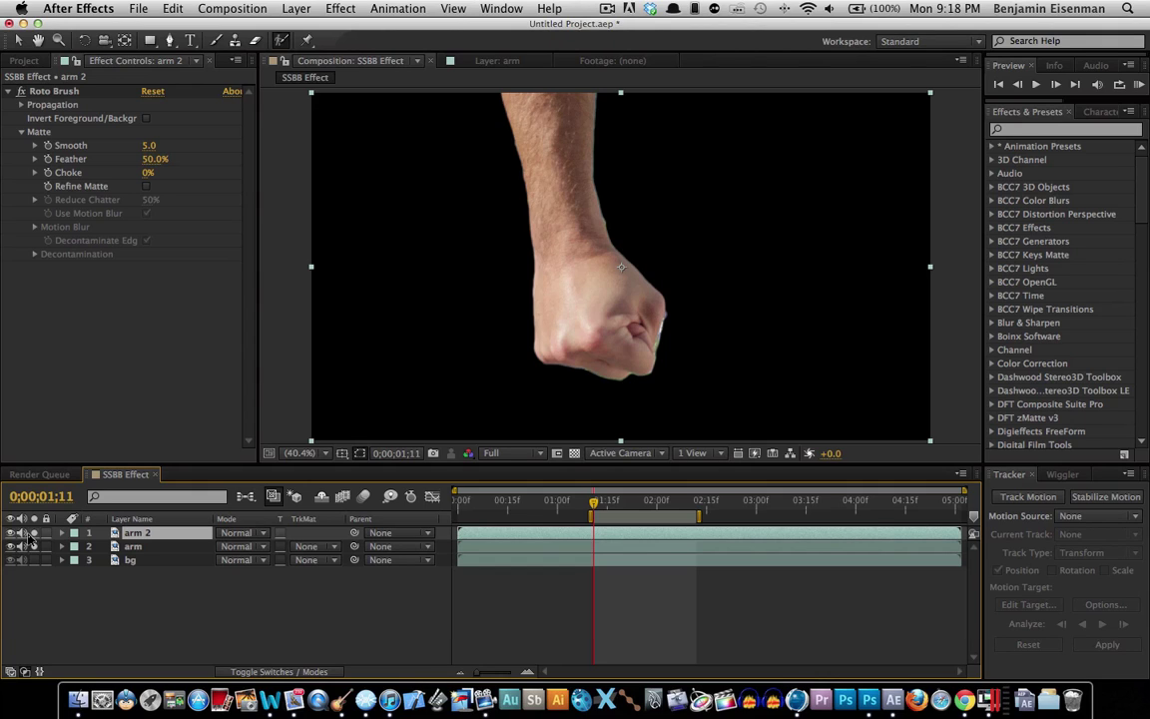
{"action": "key", "text": "Return"}
{"action": "key", "text": "Return"}
{"action": "left_click", "coordinate": [60, 535]}
{"action": "key", "text": "Return"}
{"action": "key", "text": "BackSpace"}
{"action": "type", "text": "arm"}
{"action": "key", "text": "Return"}
{"action": "left_click", "coordinate": [34, 546]}
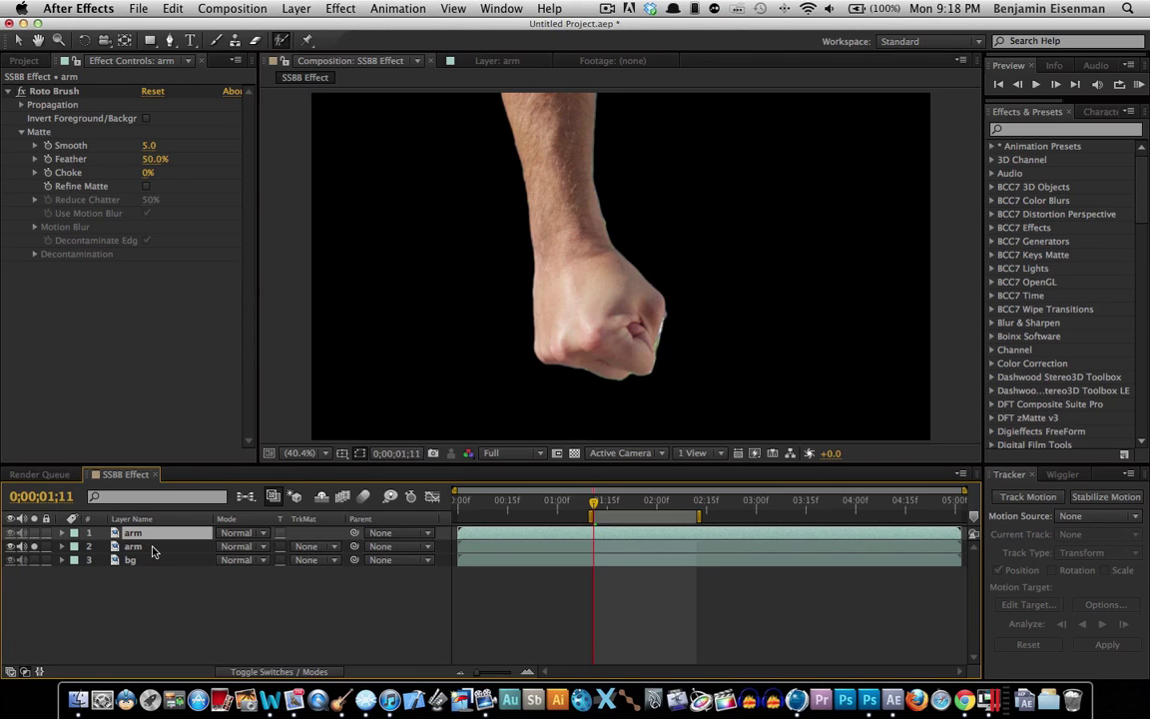
Rename the lower arm layer "outline" and turn off its solo.
{"action": "left_click", "coordinate": [153, 552]}
{"action": "key", "text": "Return"}
{"action": "key", "text": "BackSpace"}
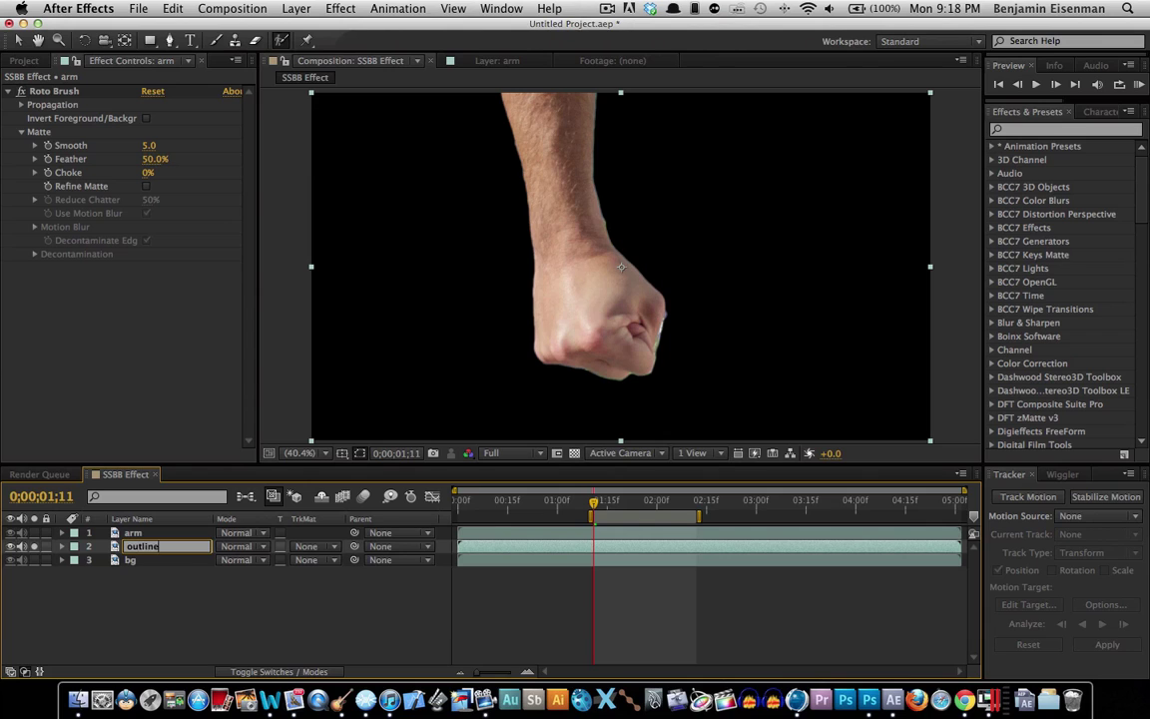
{"action": "type", "text": "outline"}
{"action": "key", "text": "Return"}
{"action": "left_click", "coordinate": [35, 546]}
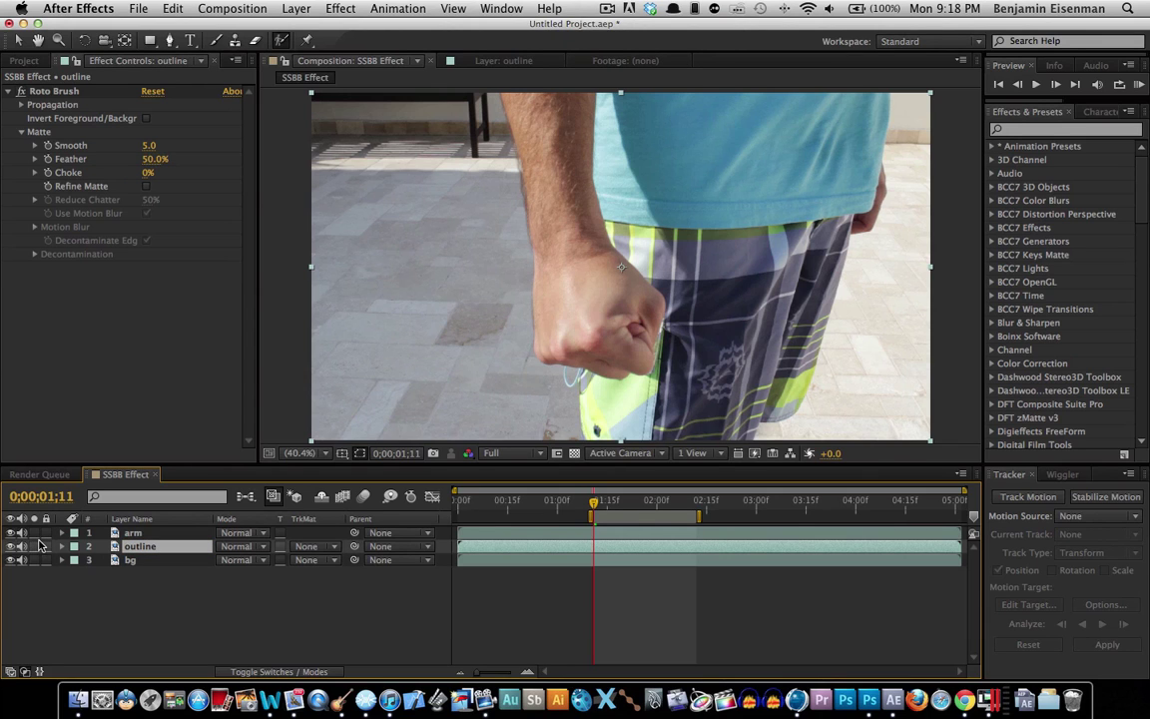
Apply the Curves effect to the bg layer and pull the RGB curve down to darken the background.
{"action": "left_click", "coordinate": [188, 536]}
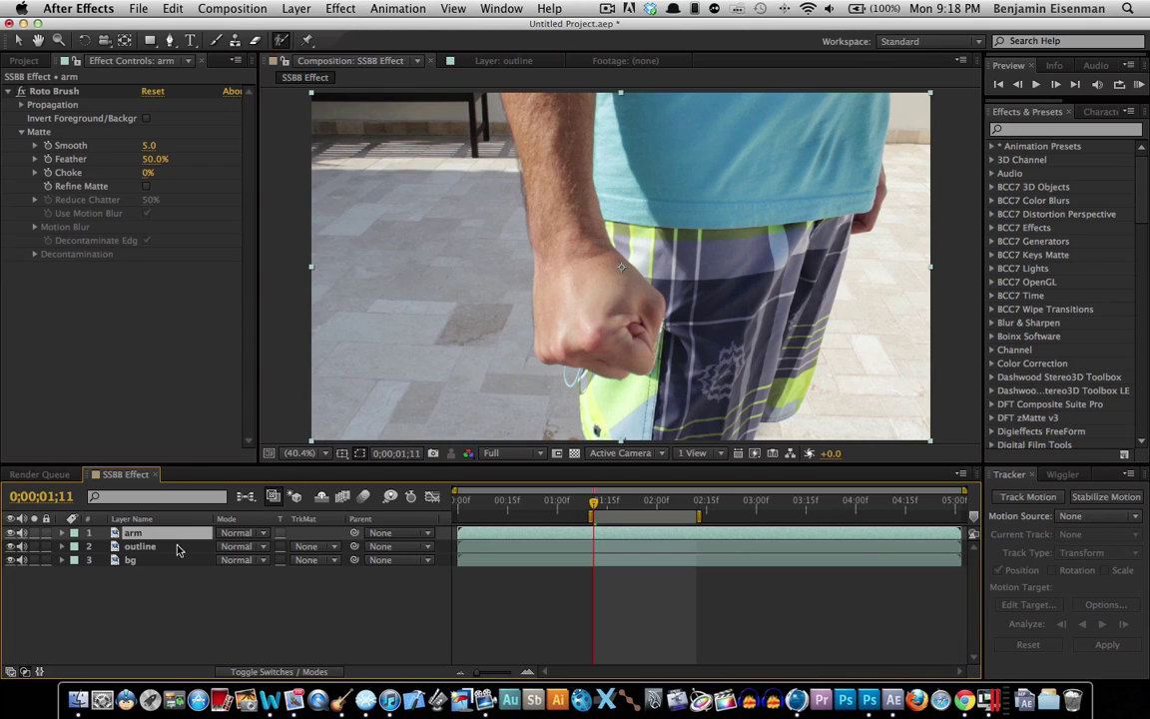
{"action": "left_click", "coordinate": [140, 561]}
{"action": "left_click", "coordinate": [1057, 129]}
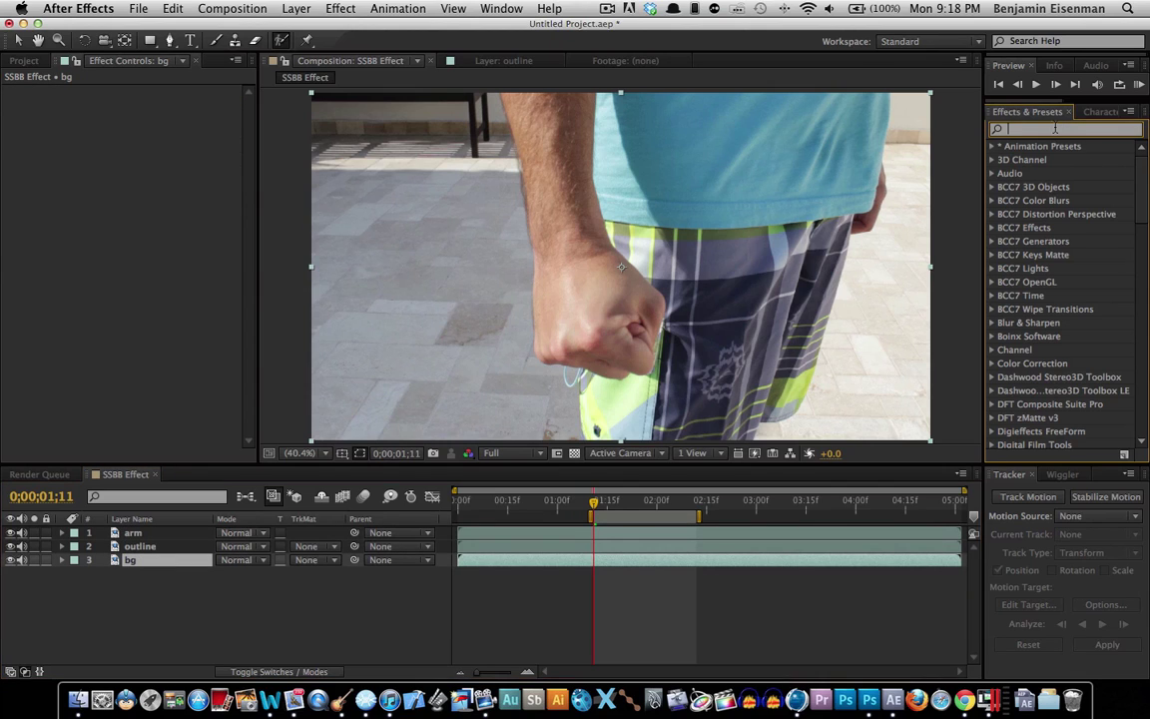
{"action": "type", "text": "curves"}
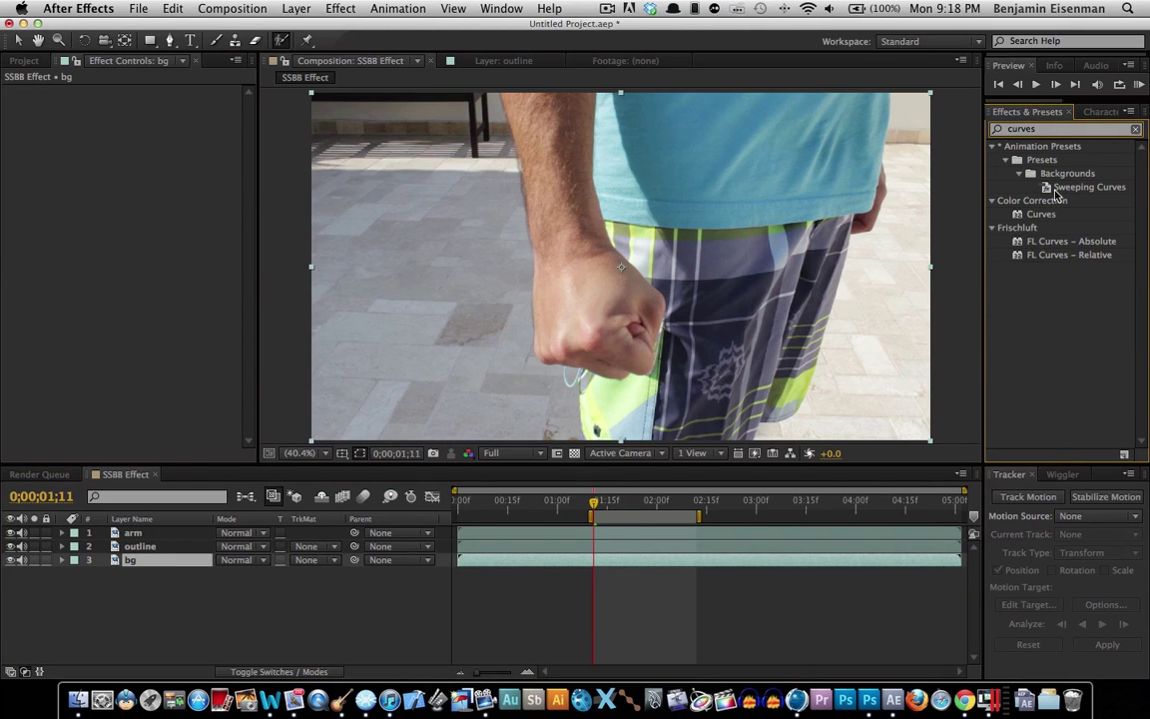
{"action": "left_click_drag", "start_coordinate": [1040, 215], "coordinate": [194, 563]}
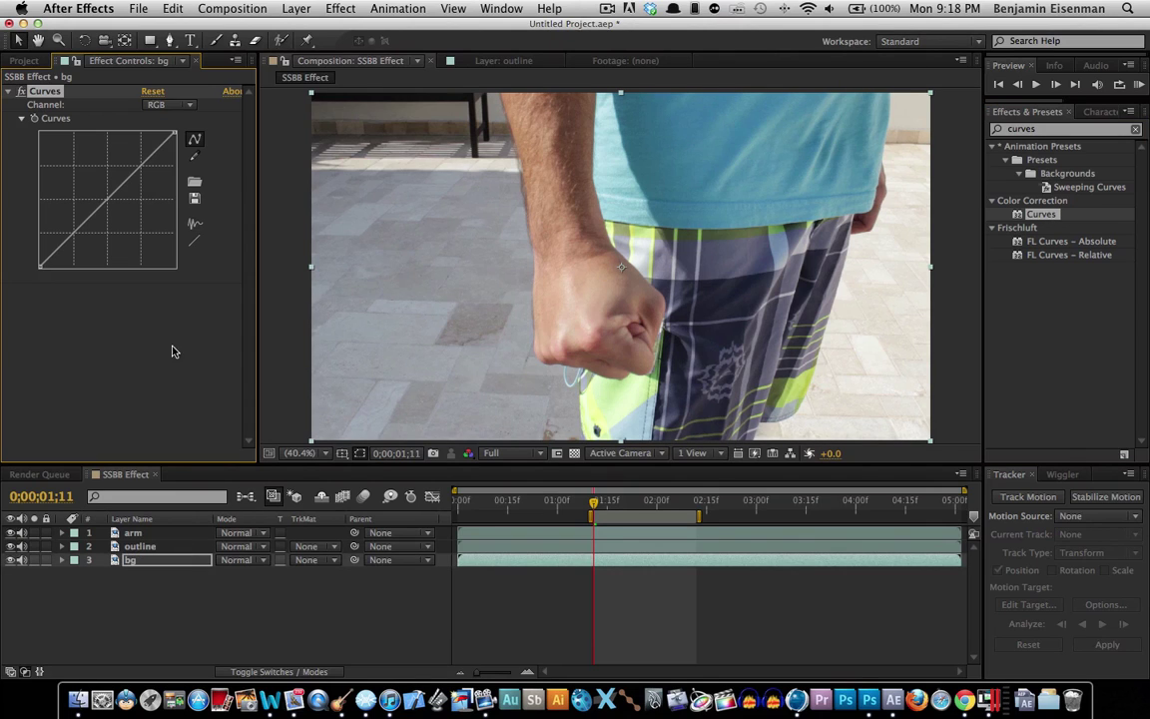
{"action": "left_click", "coordinate": [142, 166]}
{"action": "mouse_move", "coordinate": [142, 166]}
{"action": "left_mouse_down"}
{"action": "mouse_move", "coordinate": [150, 140]}
{"action": "mouse_move", "coordinate": [175, 132]}
{"action": "mouse_move", "coordinate": [175, 180]}
{"action": "mouse_move", "coordinate": [190, 202]}
{"action": "mouse_move", "coordinate": [176, 185]}
{"action": "left_mouse_up"}
Hide the outline layer and slightly brighten the arm layer with a Curves effect on the RGB channel.
{"action": "left_click", "coordinate": [166, 546]}
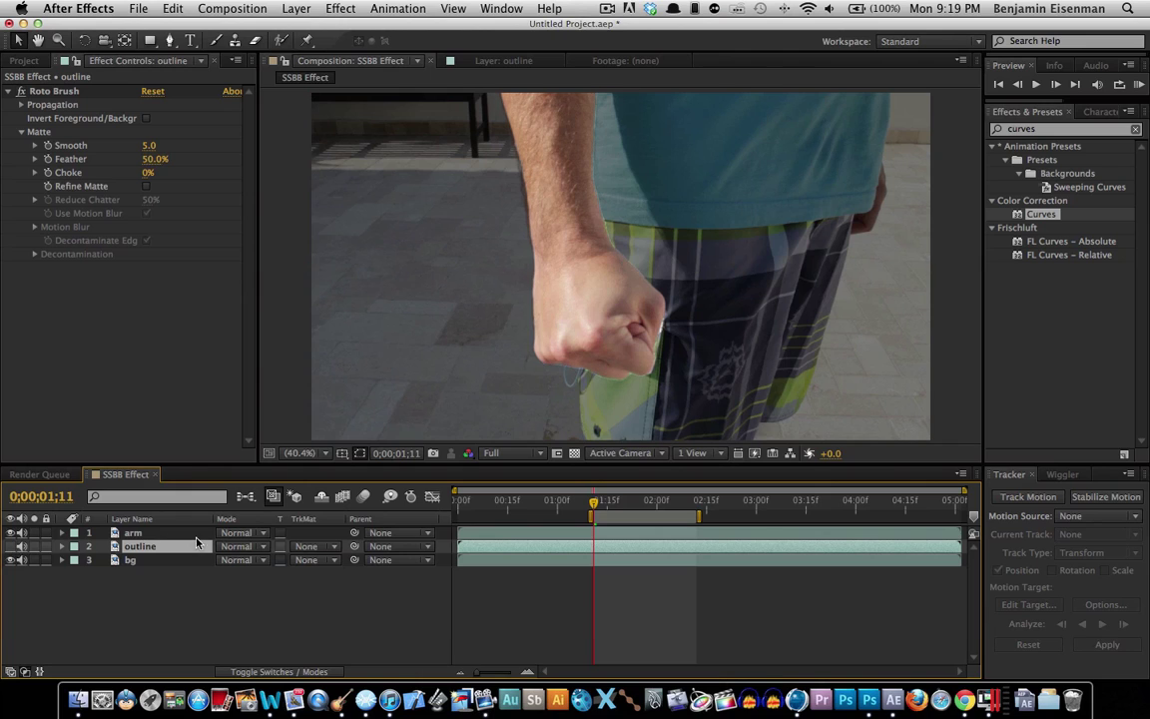
{"action": "left_click", "coordinate": [164, 533]}
{"action": "left_click", "coordinate": [1053, 128]}
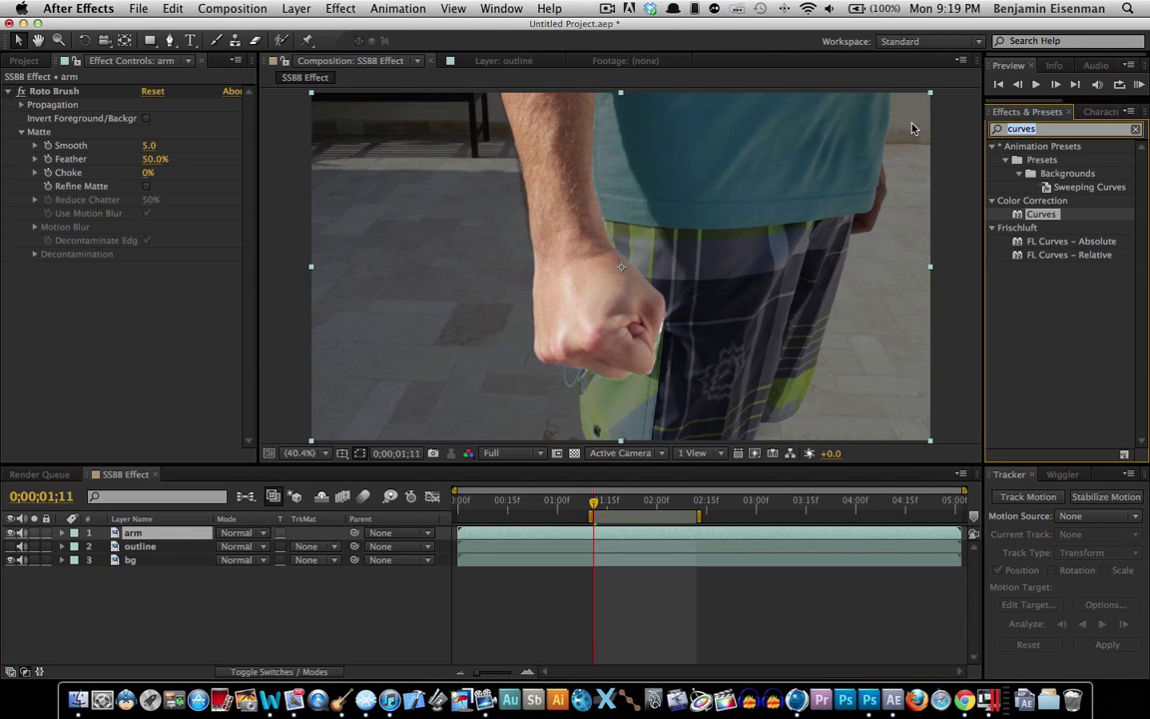
{"action": "left_click_drag", "start_coordinate": [1040, 214], "coordinate": [195, 540]}
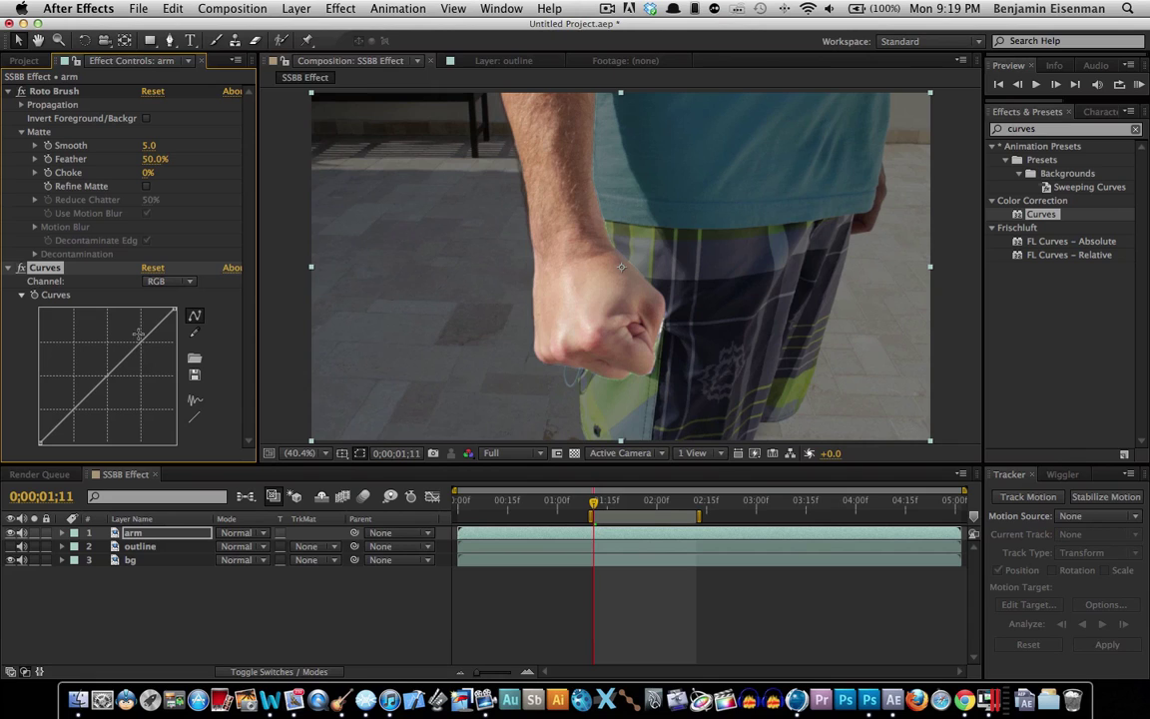
{"action": "mouse_move", "coordinate": [140, 345]}
{"action": "left_mouse_down"}
{"action": "mouse_move", "coordinate": [139, 330]}
{"action": "mouse_move", "coordinate": [139, 344]}
{"action": "left_mouse_up"}
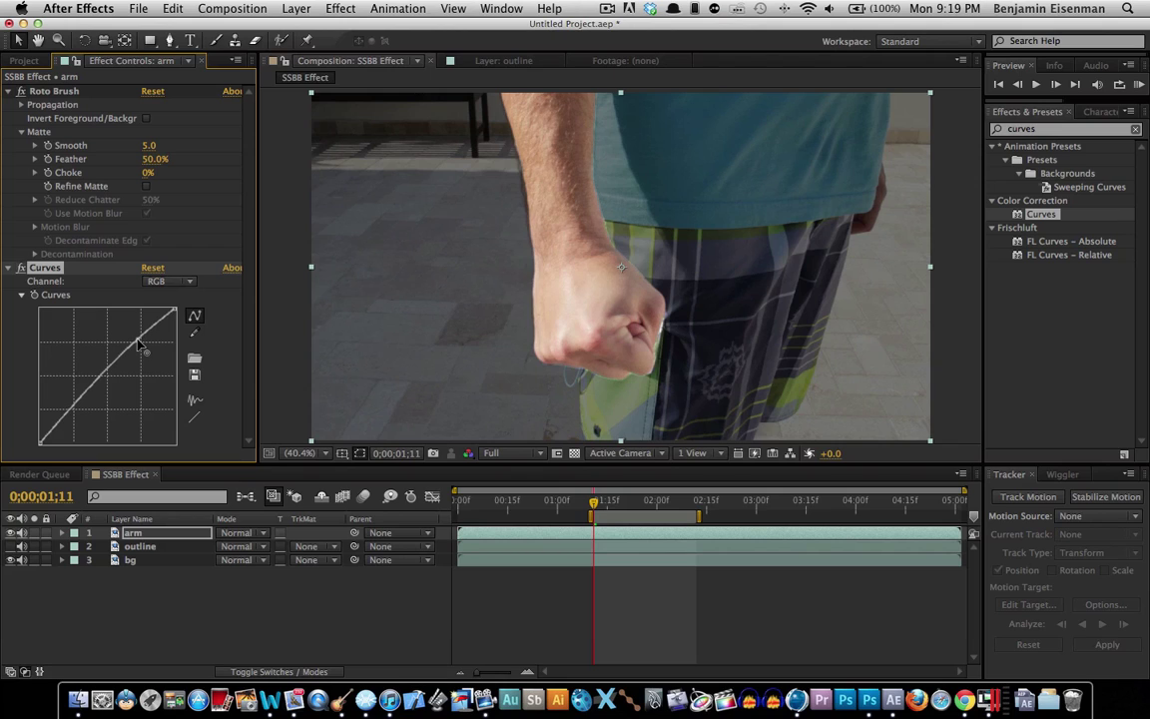
{"action": "left_click", "coordinate": [8, 267]}
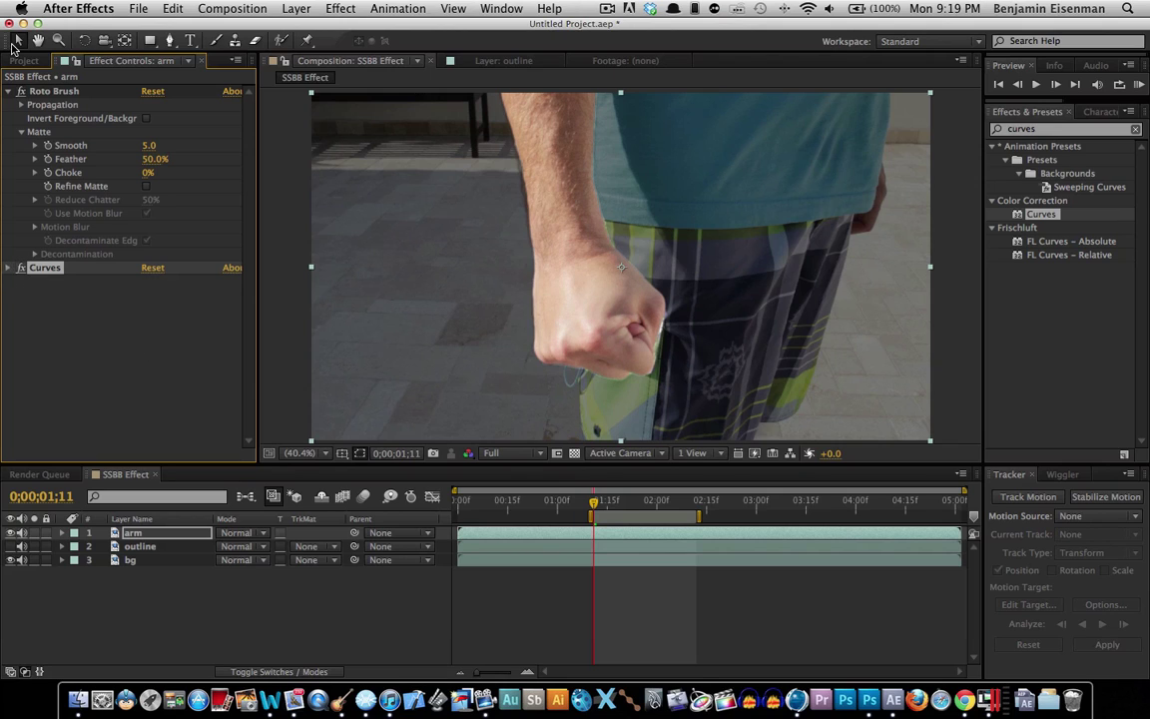
{"action": "left_click", "coordinate": [9, 92]}
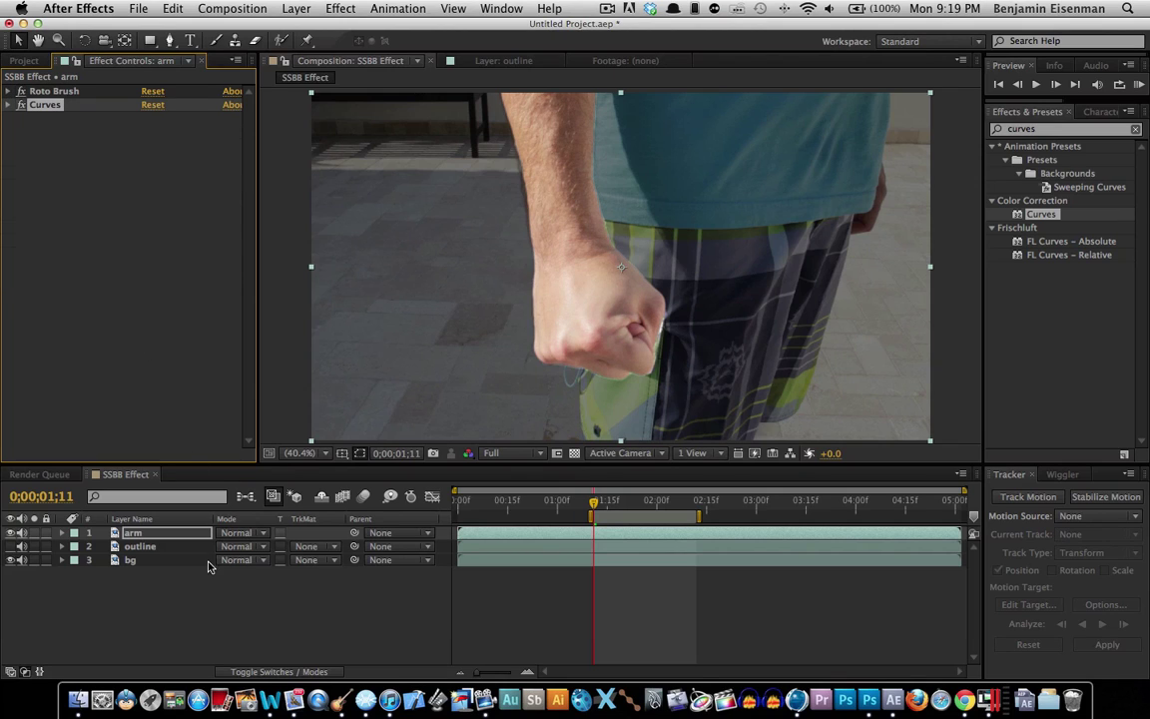
{"action": "left_click", "coordinate": [172, 548]}
{"action": "left_click", "coordinate": [129, 560]}
{"action": "left_click", "coordinate": [138, 547]}
{"action": "left_click", "coordinate": [148, 535]}
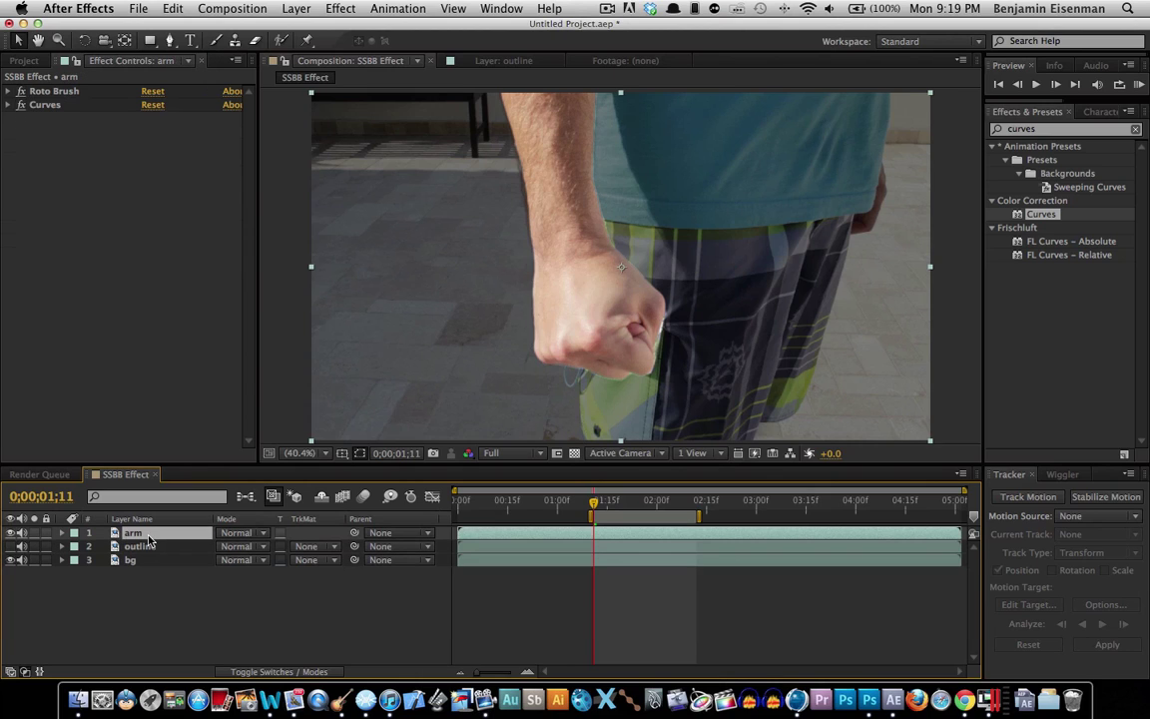
Clear the effects search, hide the arm layer and make the outline layer visible.
{"action": "key", "text": "super+5"}
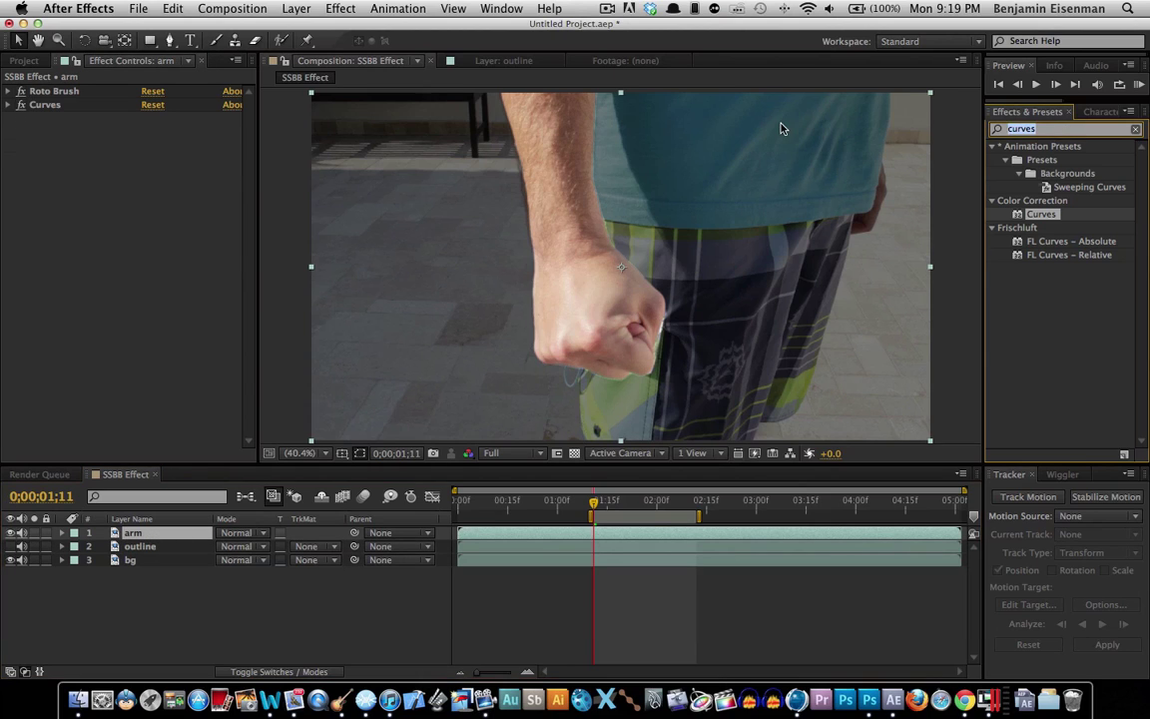
{"action": "key", "text": "BackSpace"}
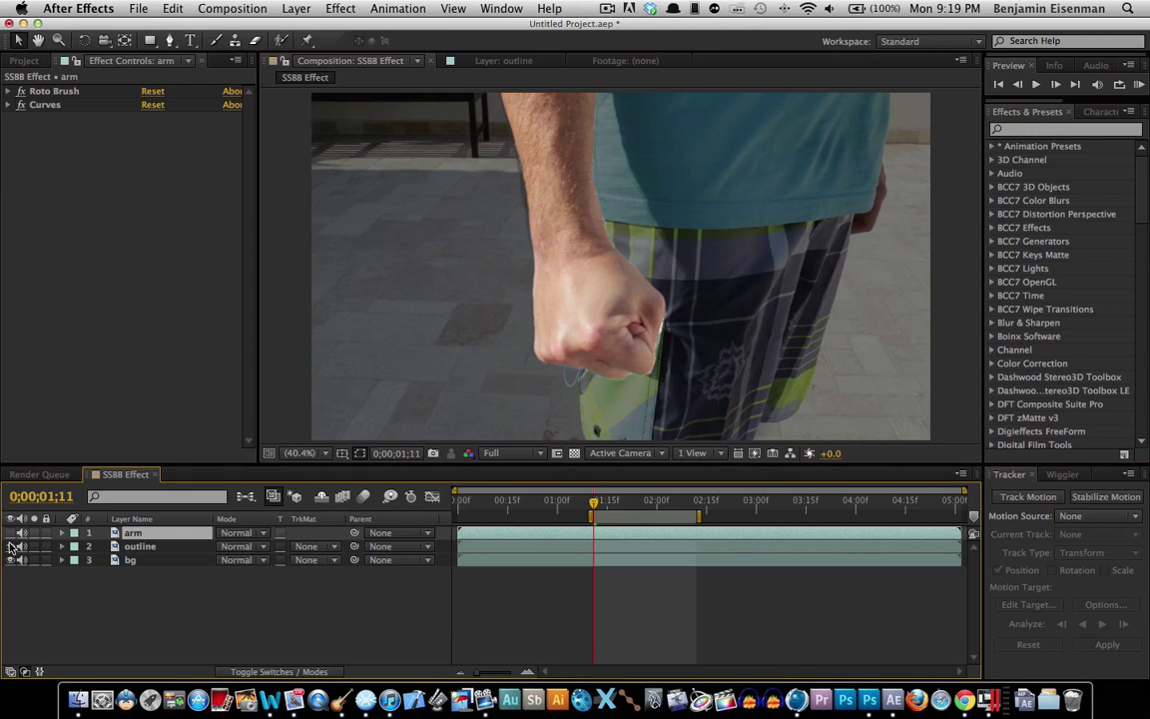
{"action": "left_click", "coordinate": [11, 546]}
{"action": "left_click", "coordinate": [11, 547]}
{"action": "left_click", "coordinate": [11, 546]}
{"action": "left_click", "coordinate": [11, 546]}
Apply the Hue/Saturation effect to the outline layer and turn on Colorize.
{"action": "left_click", "coordinate": [196, 544]}
{"action": "left_click", "coordinate": [1034, 129]}
{"action": "type", "text": "hue"}
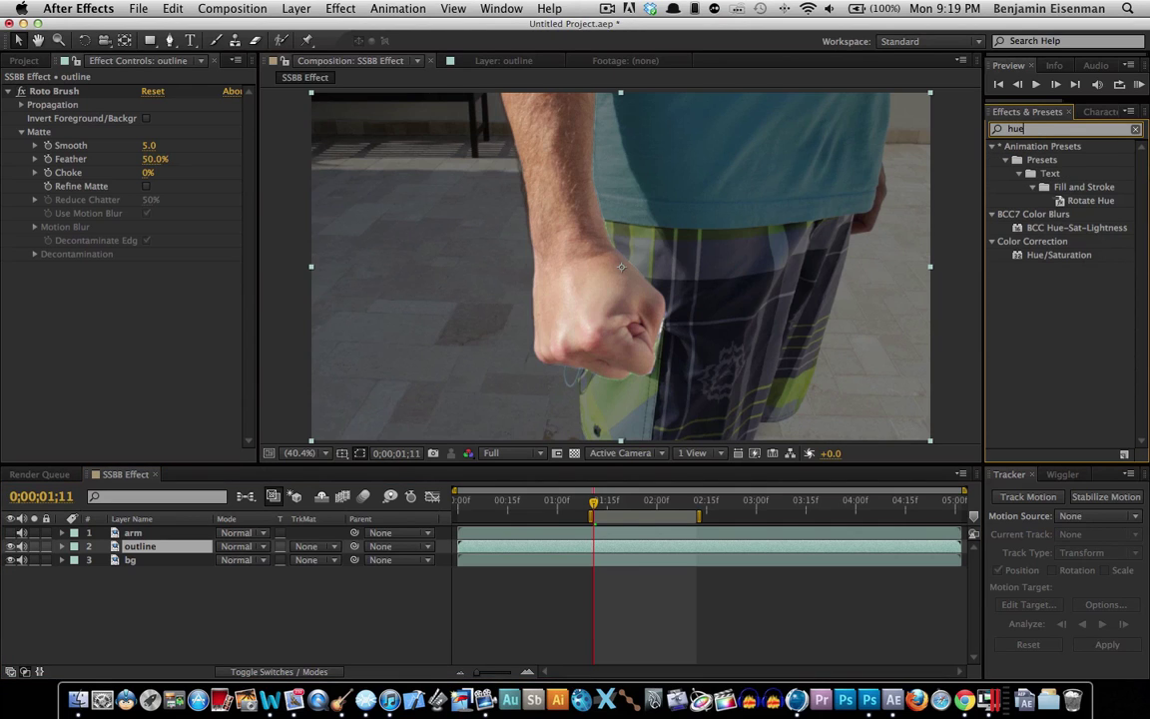
{"action": "mouse_move", "coordinate": [1043, 255]}
{"action": "left_mouse_down"}
{"action": "mouse_move", "coordinate": [283, 429]}
{"action": "mouse_move", "coordinate": [193, 547]}
{"action": "left_mouse_up"}
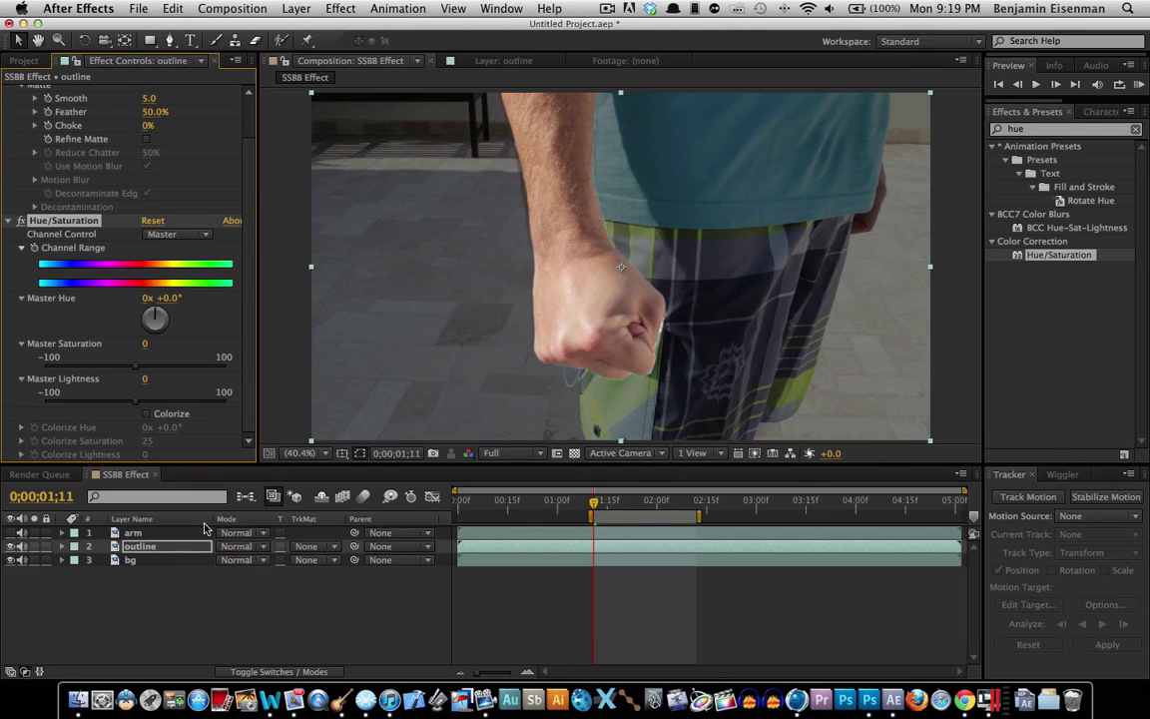
{"action": "left_click", "coordinate": [148, 414]}
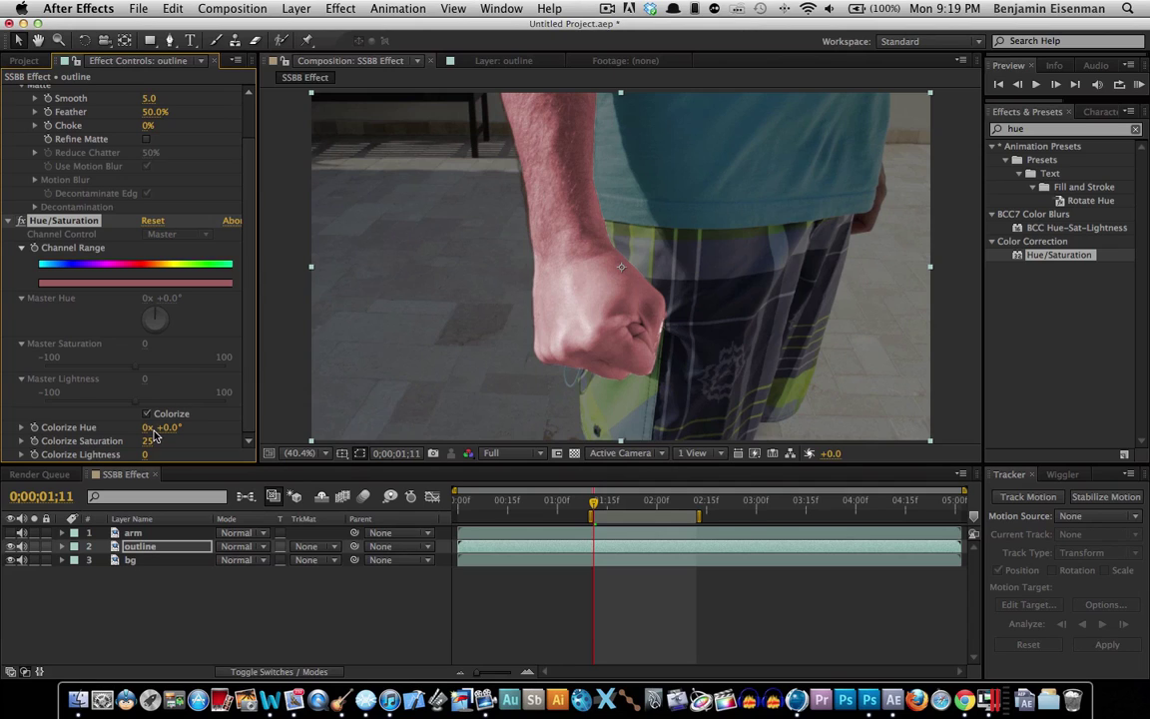
Set the outline layer's Colorize Saturation to 60.
{"action": "left_click", "coordinate": [150, 442]}
{"action": "type", "text": "605"}
{"action": "key", "text": "Return"}
{"action": "left_click", "coordinate": [152, 441]}
{"action": "type", "text": "60"}
{"action": "key", "text": "Return"}
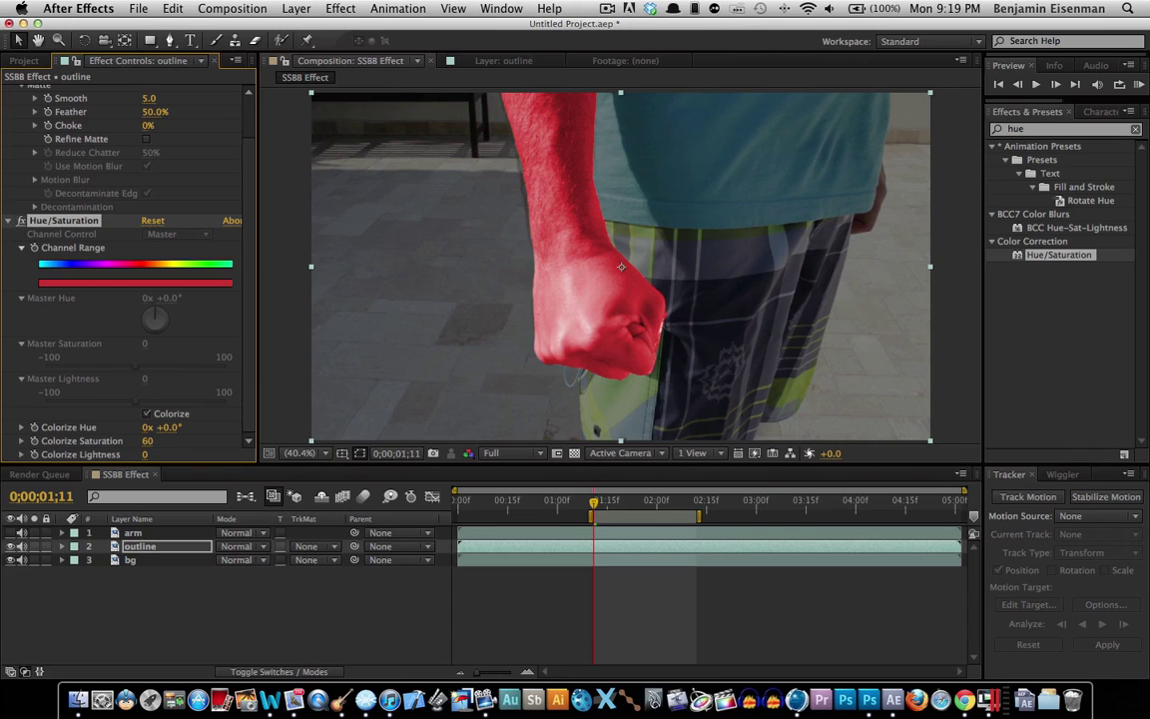
Add the expression time*300 to the outline layer's Colorize Hue and collapse the layer's properties.
{"action": "mouse_move", "coordinate": [160, 427]}
{"action": "left_mouse_down"}
{"action": "mouse_move", "coordinate": [742, 422]}
{"action": "mouse_move", "coordinate": [160, 428]}
{"action": "left_mouse_up"}
{"action": "left_click", "coordinate": [34, 428]}
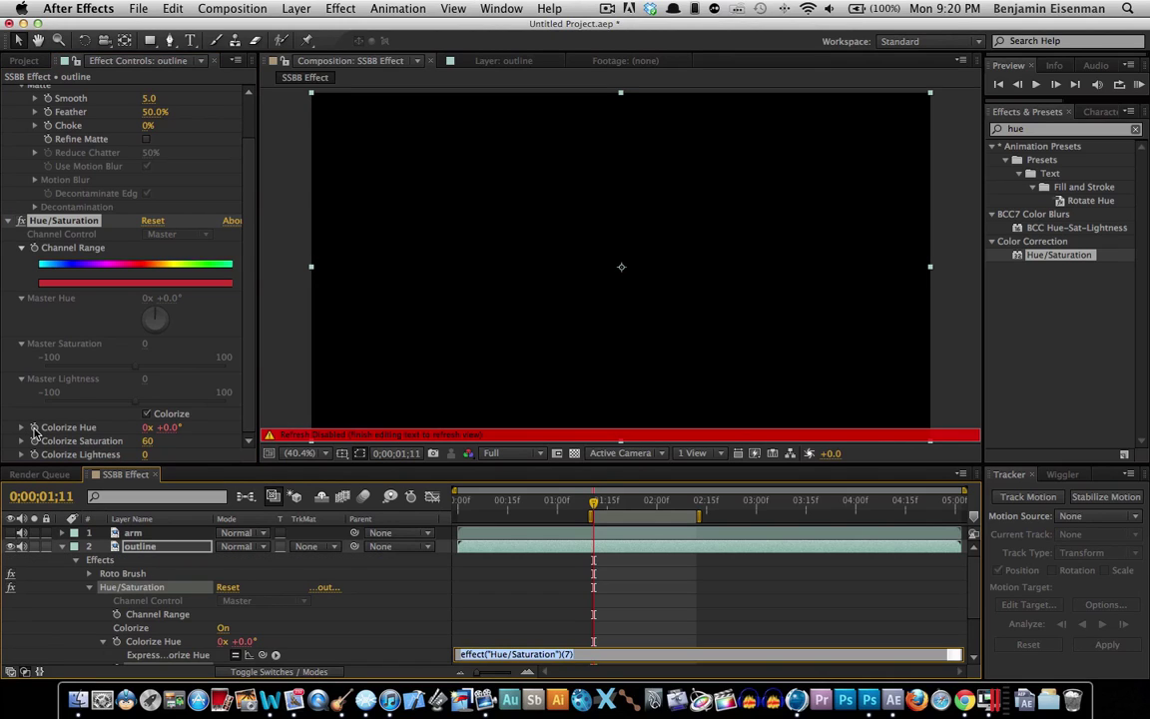
{"action": "type", "text": "time*300"}
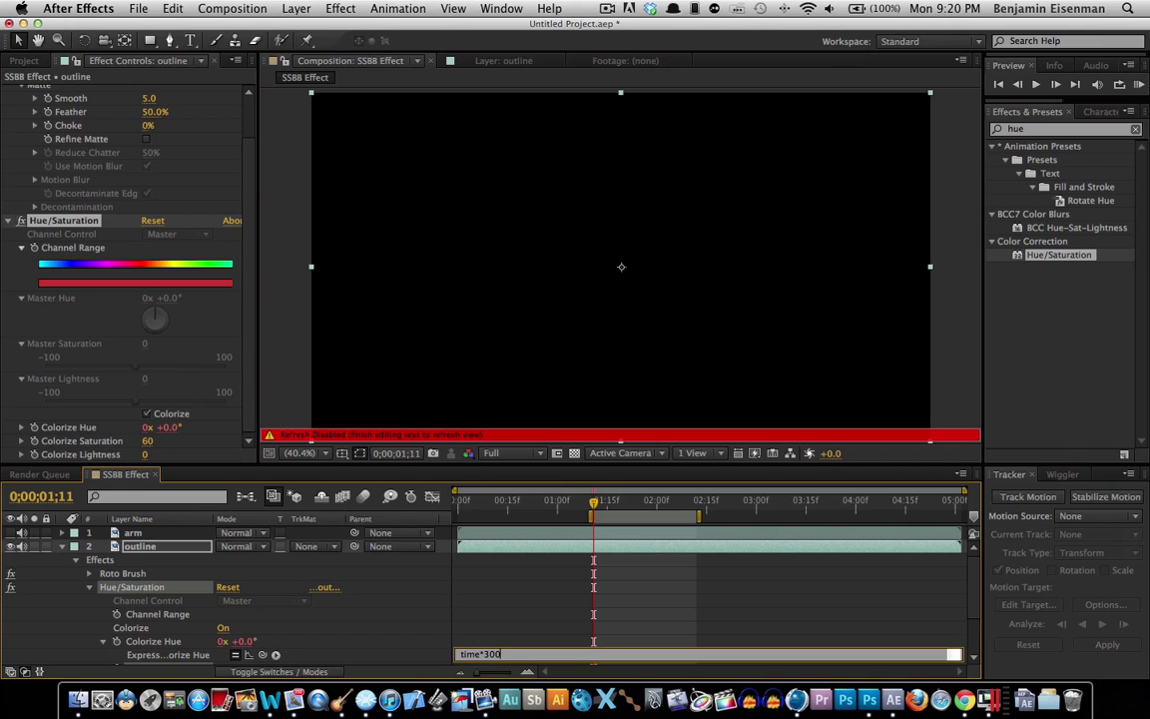
{"action": "left_click", "coordinate": [403, 597]}
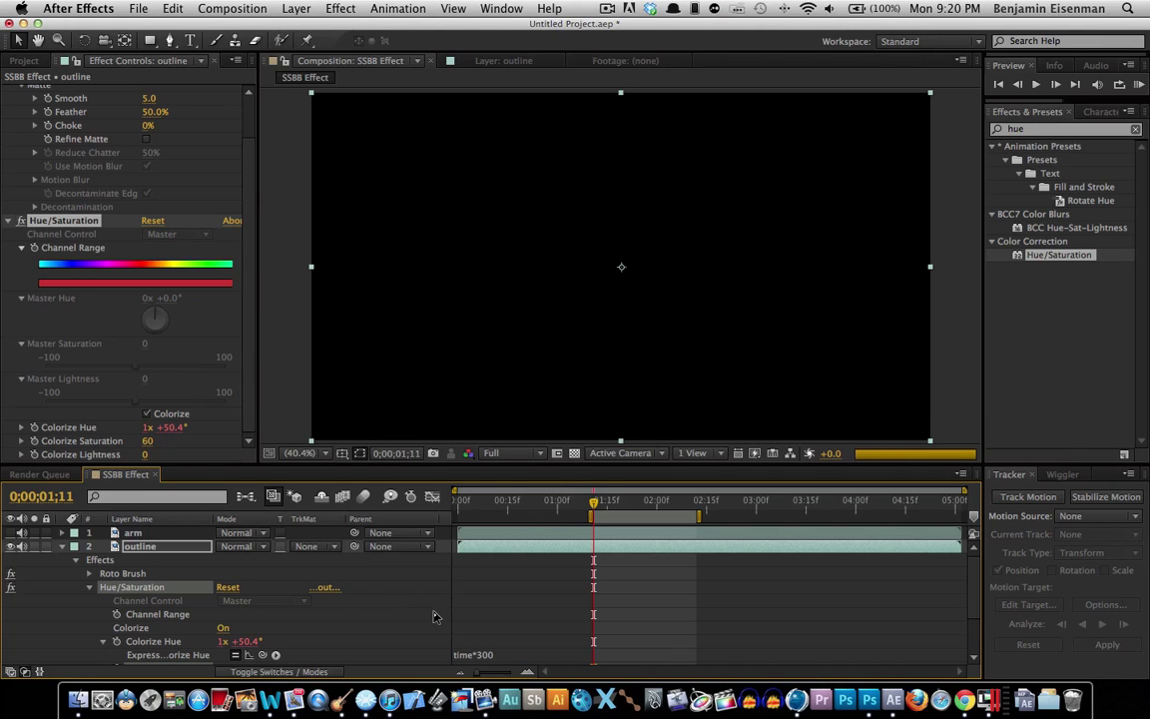
{"action": "left_click", "coordinate": [63, 548]}
Set the composition's preview resolution to Half and play back the cycling hue from 0;00;01;11.
{"action": "left_click_drag", "start_coordinate": [594, 507], "coordinate": [620, 509]}
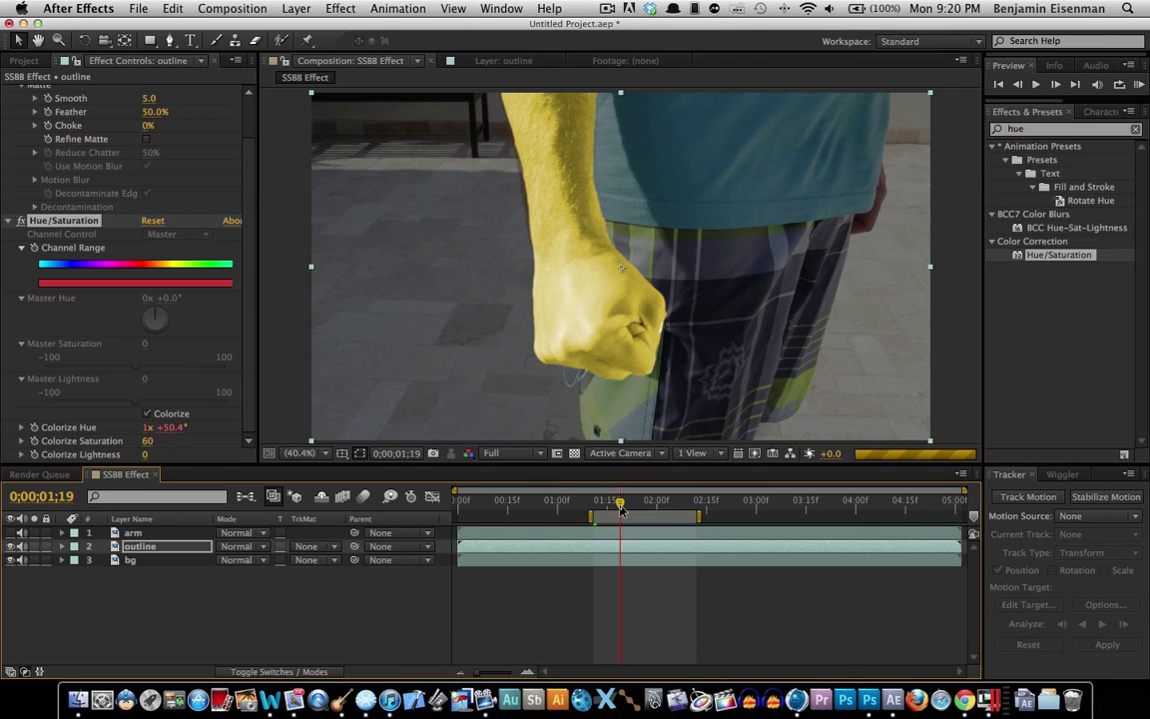
{"action": "left_click", "coordinate": [499, 453]}
{"action": "left_click", "coordinate": [509, 507]}
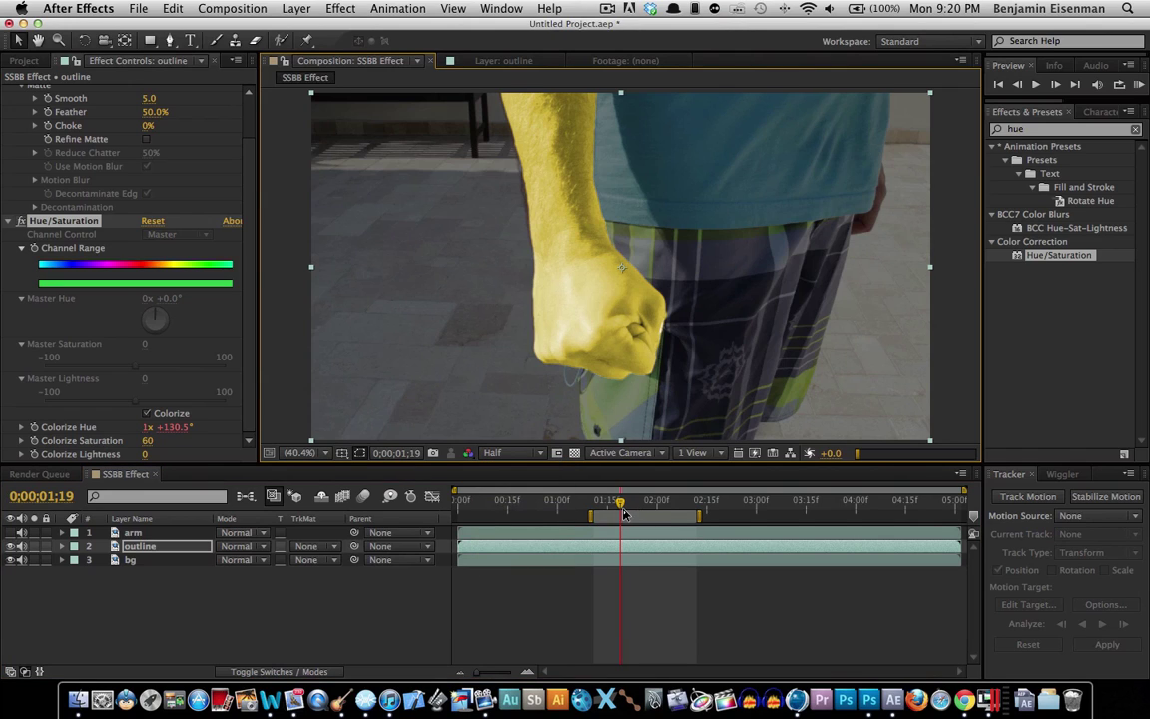
{"action": "left_click_drag", "start_coordinate": [620, 507], "coordinate": [595, 510]}
{"action": "key", "text": "space"}
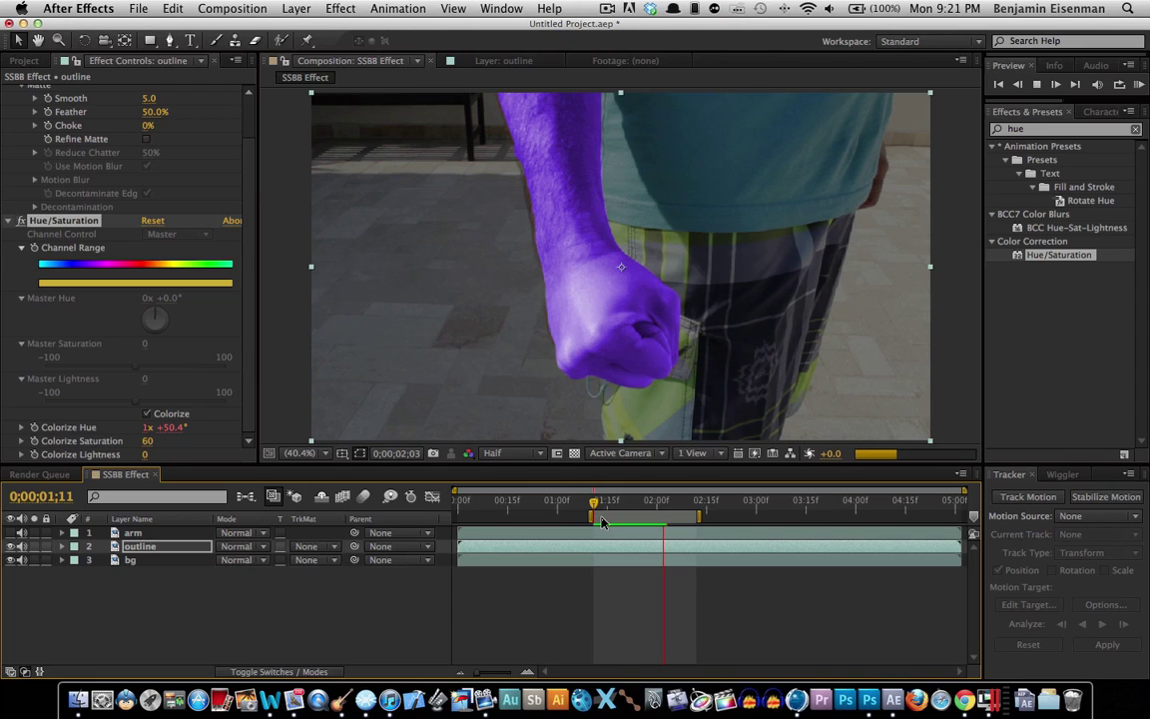
{"action": "key", "text": "space"}
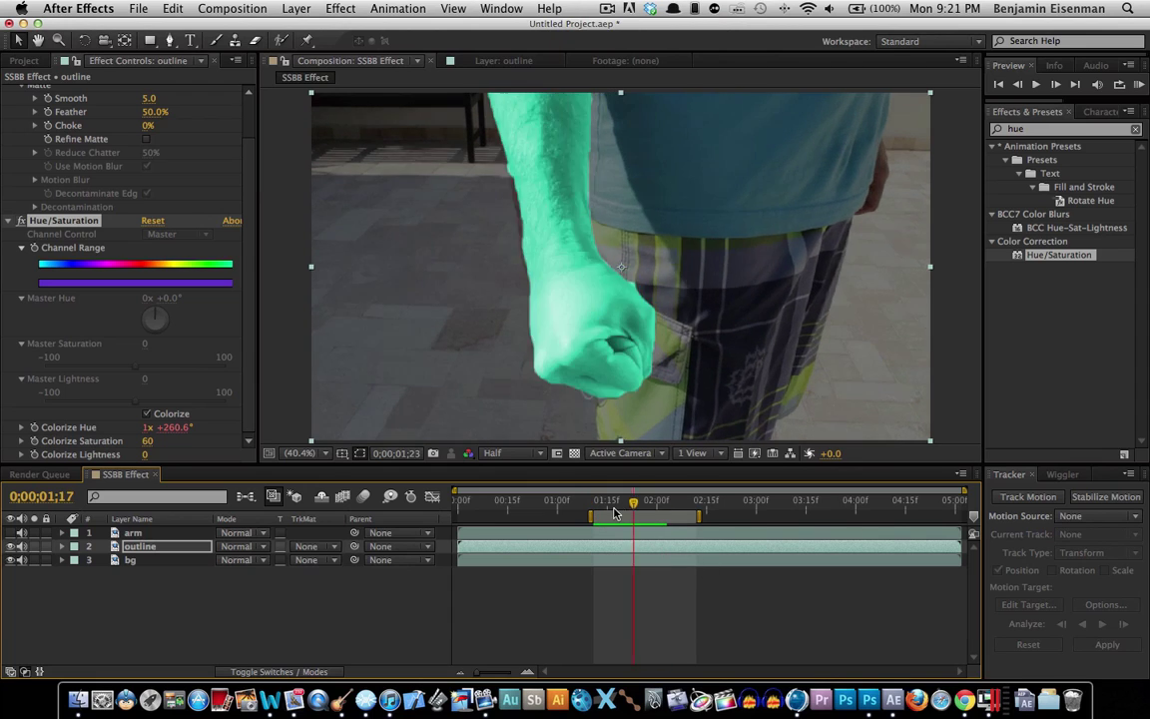
{"action": "left_click", "coordinate": [594, 511]}
Apply the Fast Blur effect to the outline layer and collapse its Roto Brush and Hue/Saturation settings.
{"action": "left_click", "coordinate": [155, 548]}
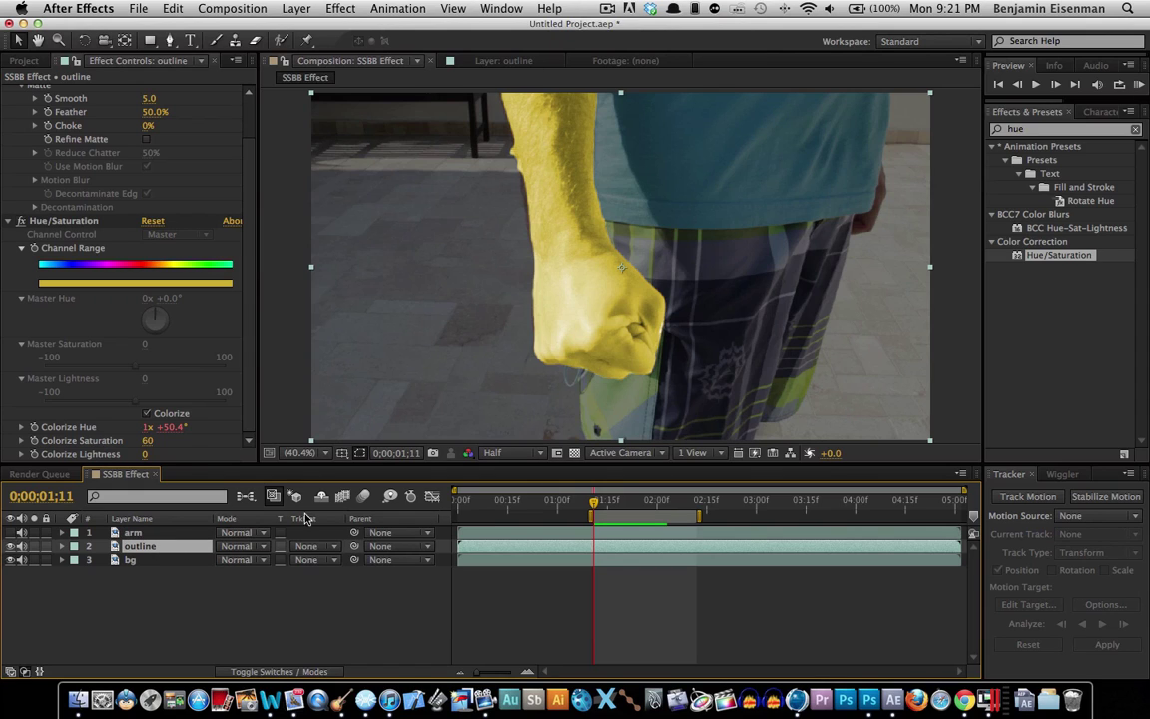
{"action": "left_click", "coordinate": [160, 561]}
{"action": "left_click", "coordinate": [160, 546]}
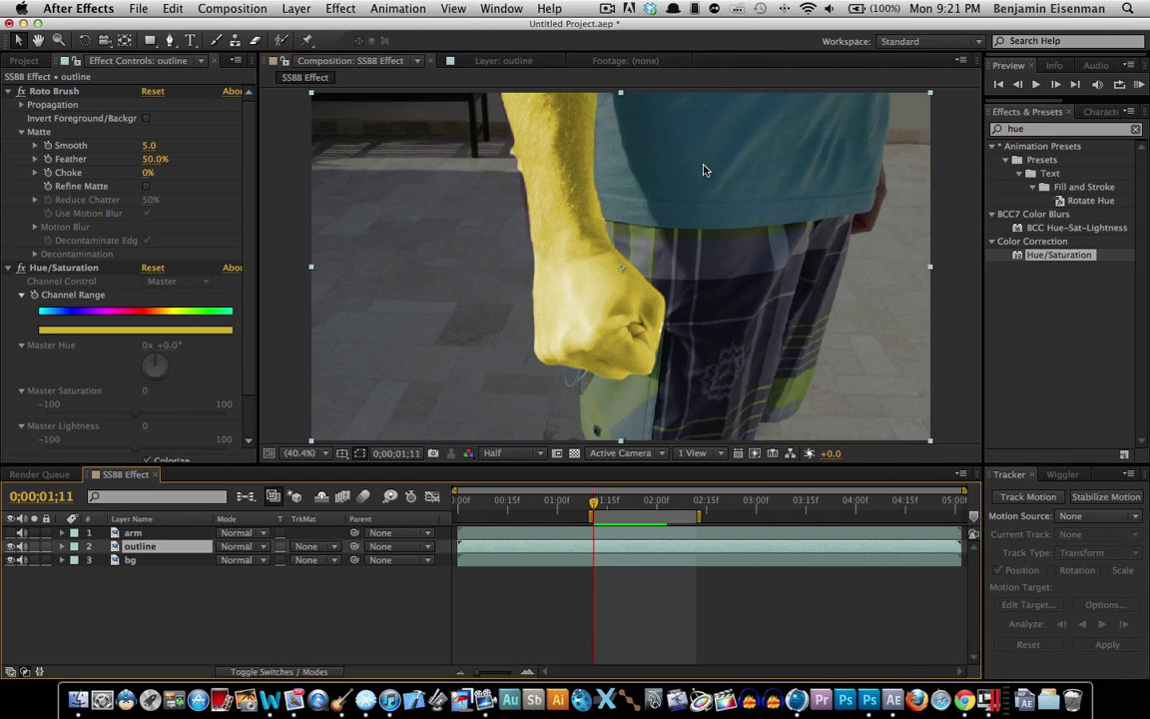
{"action": "key", "text": "super+5"}
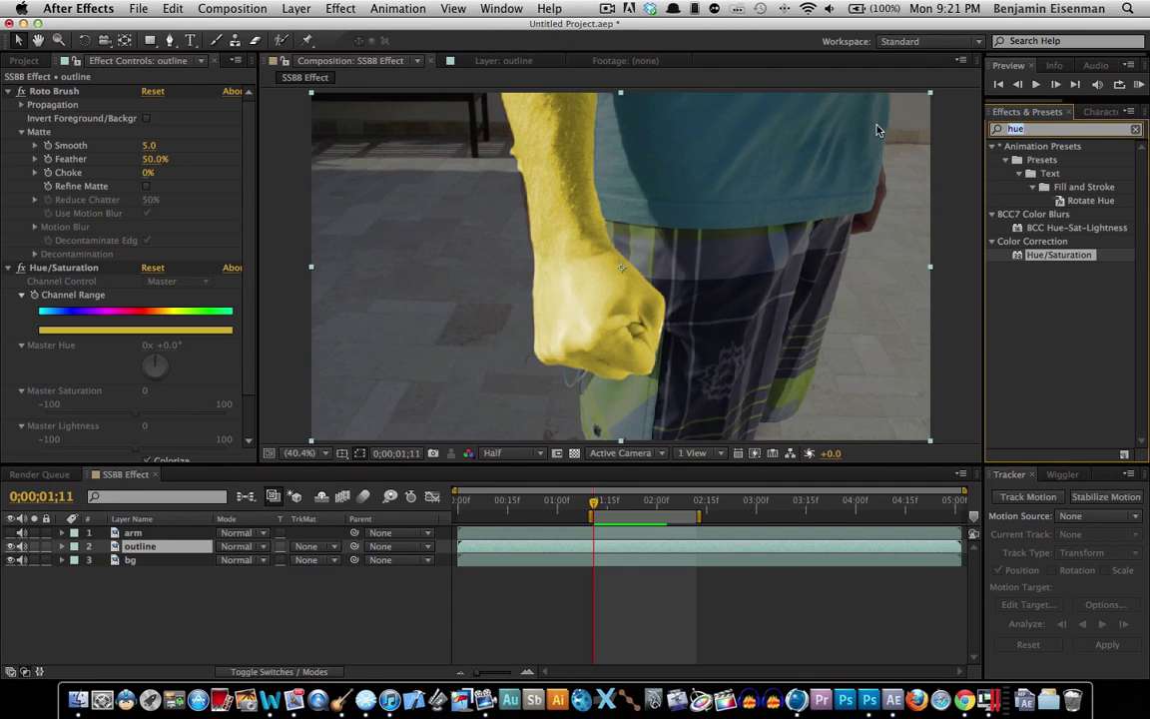
{"action": "type", "text": "fast blur"}
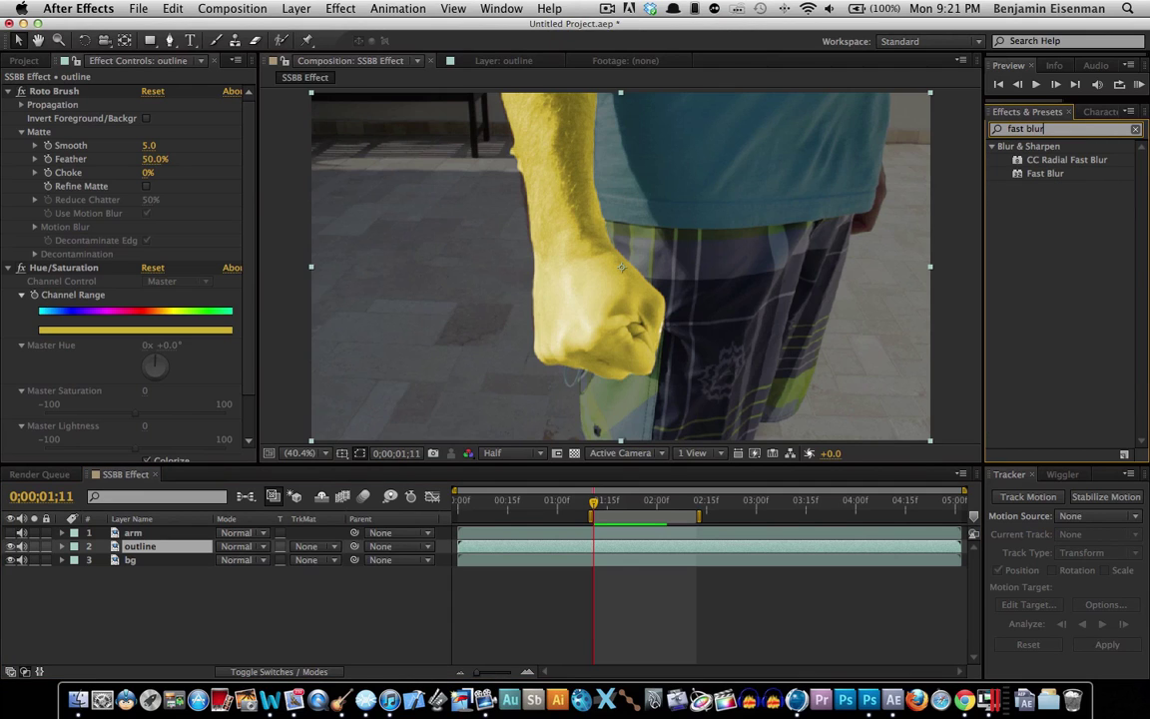
{"action": "double_click", "coordinate": [1044, 174]}
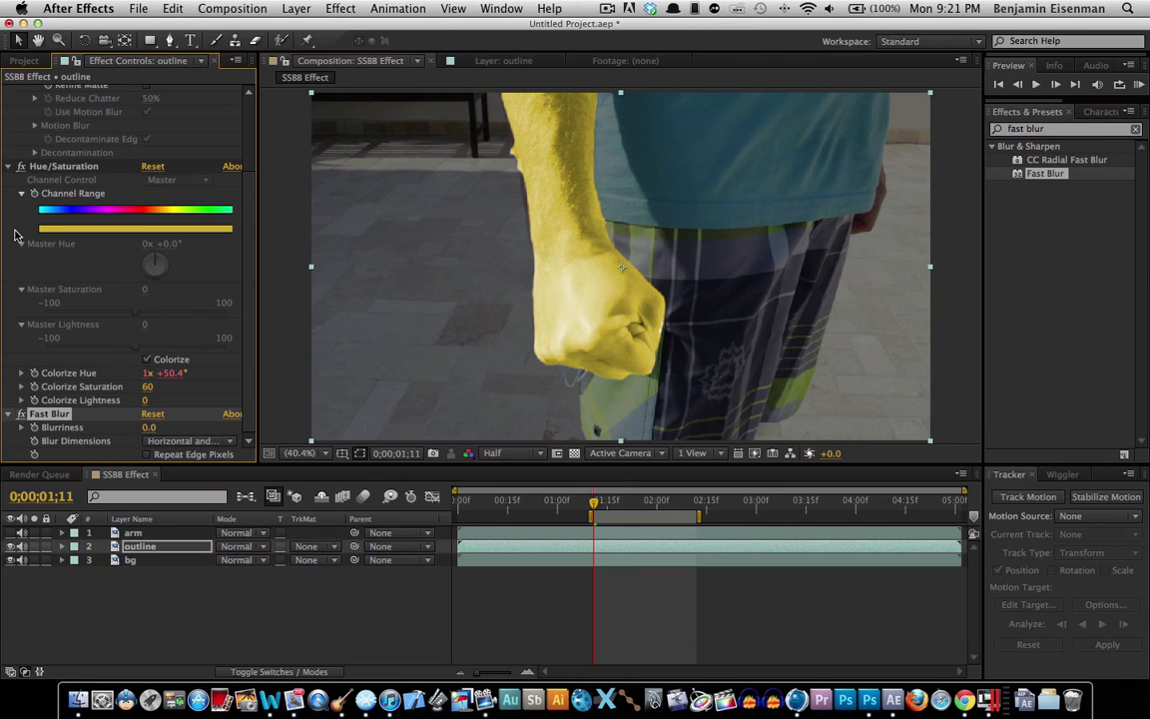
{"action": "left_click", "coordinate": [8, 166]}
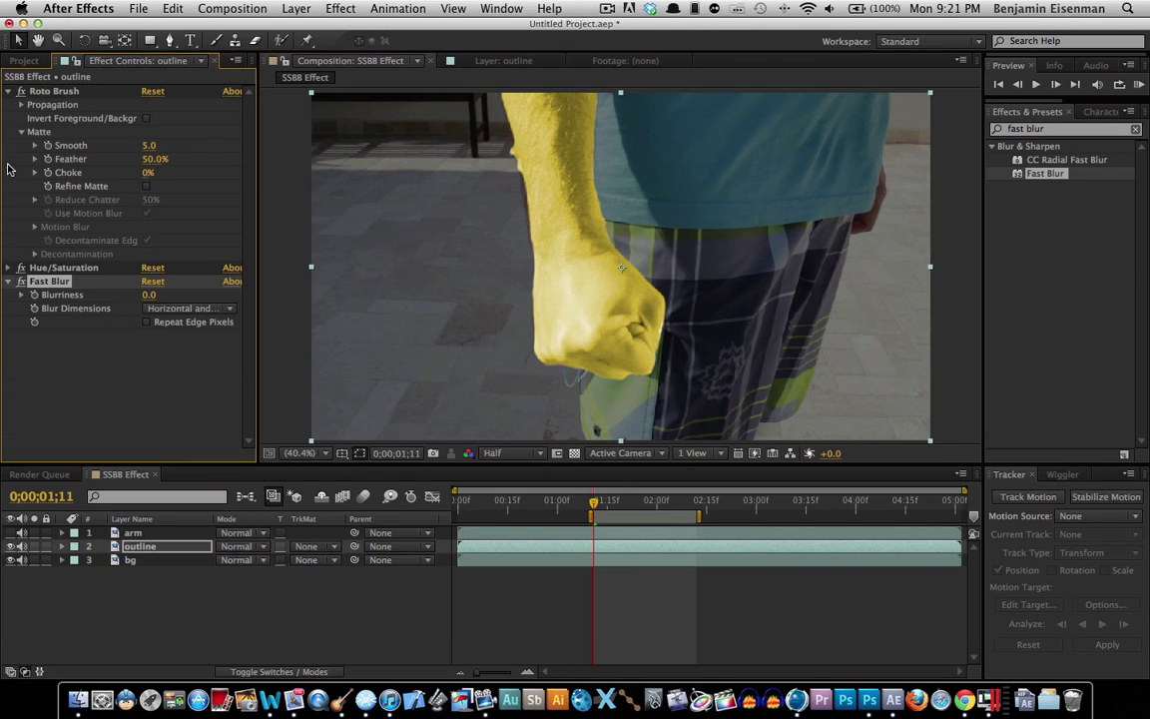
{"action": "left_click", "coordinate": [8, 91]}
{"action": "left_click", "coordinate": [340, 9]}
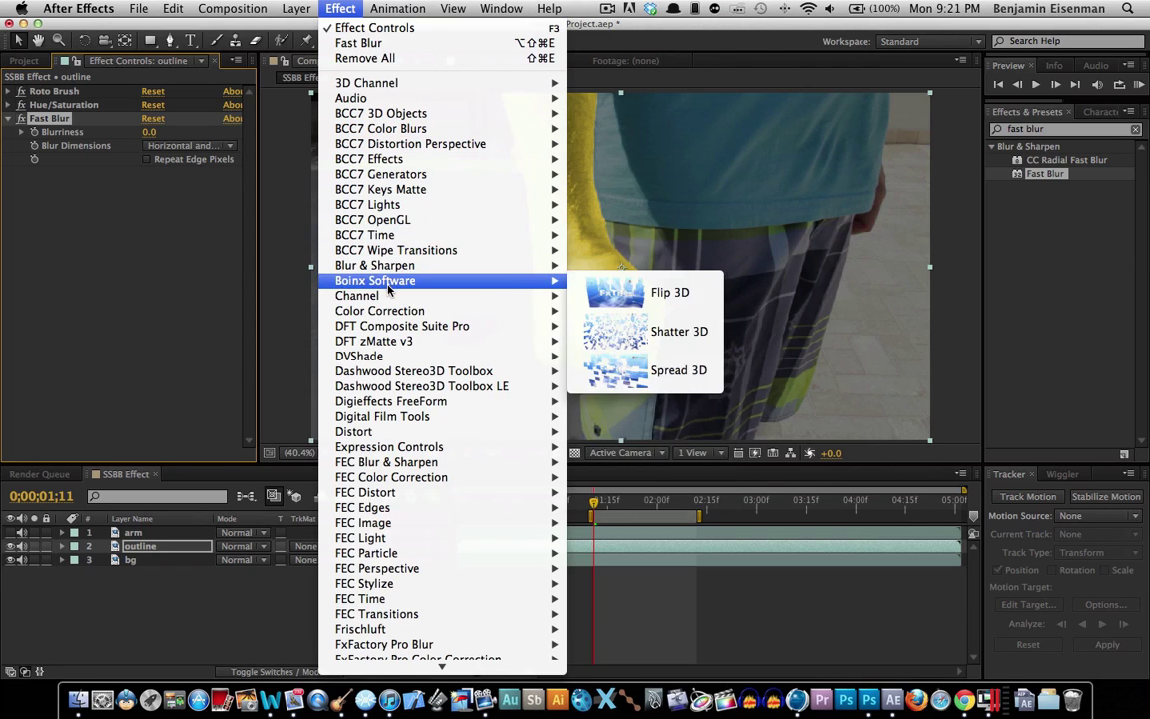
{"action": "mouse_move", "coordinate": [406, 100]}
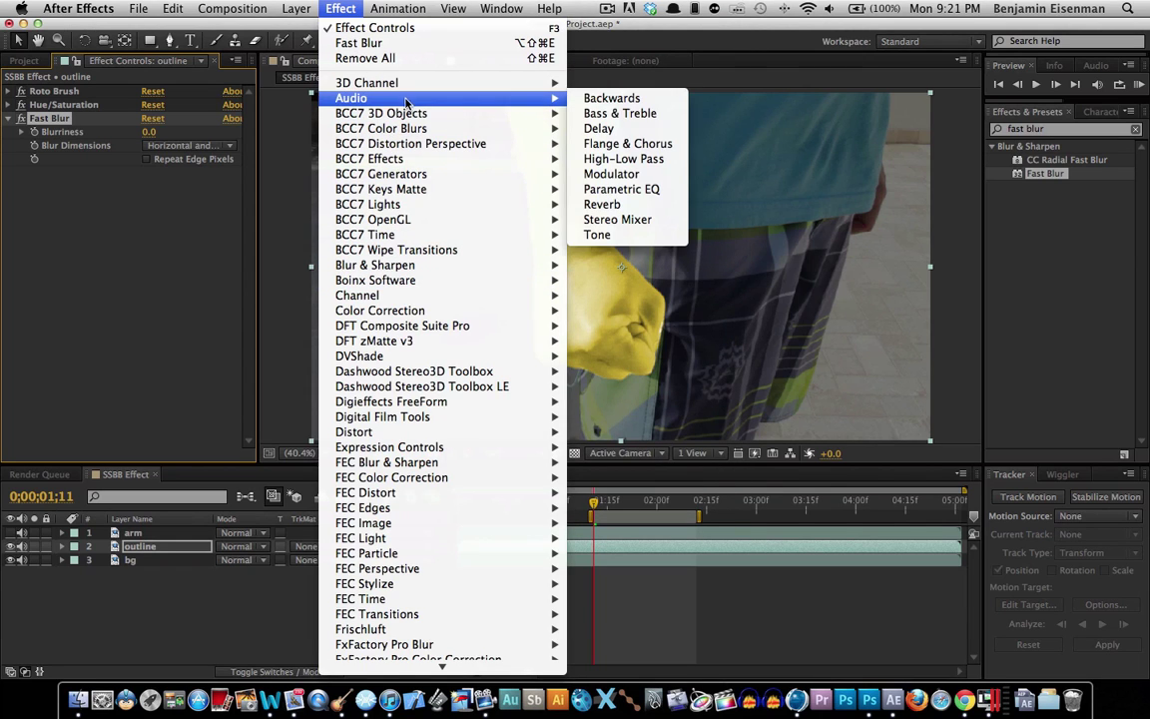
{"action": "mouse_move", "coordinate": [404, 264]}
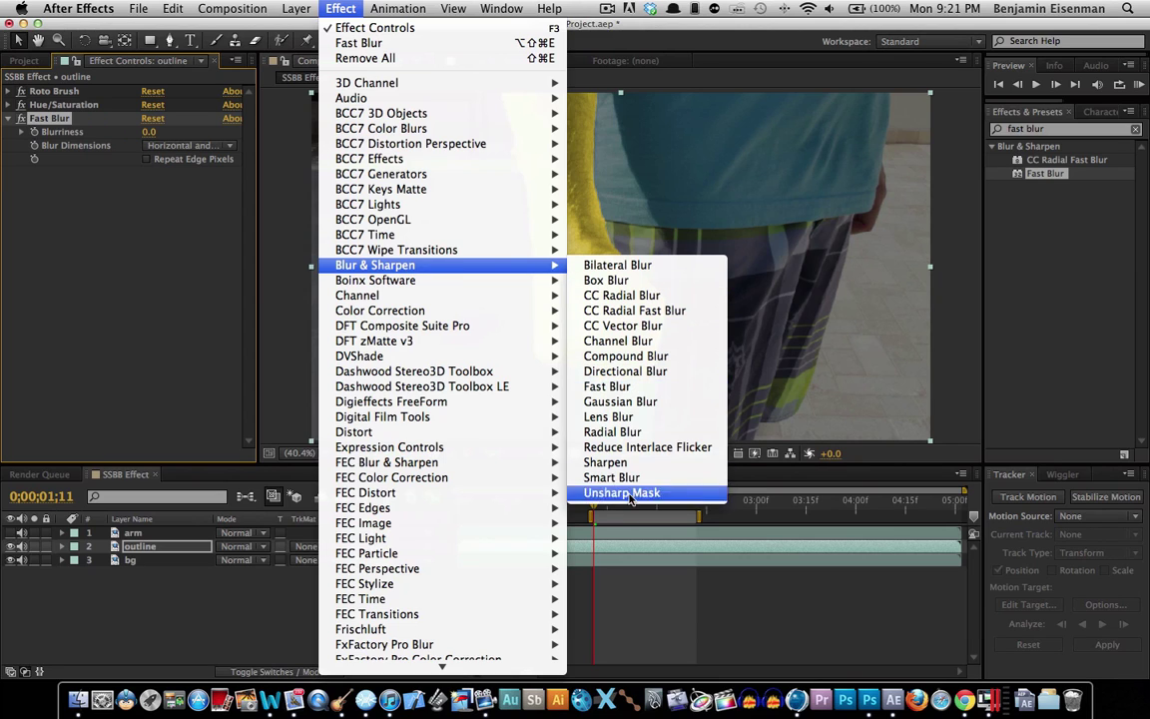
{"action": "left_click", "coordinate": [653, 525]}
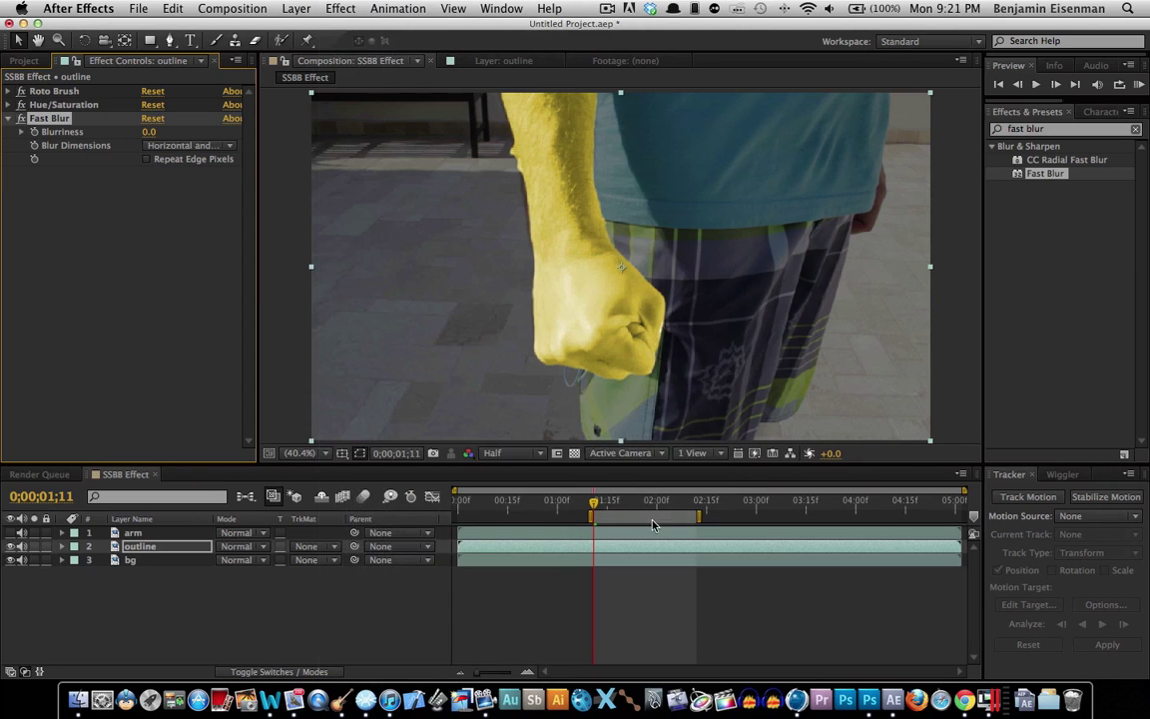
Set the outline layer's Fast Blur blurriness to 70 and make the arm layer visible.
{"action": "left_click", "coordinate": [124, 189]}
{"action": "left_click_drag", "start_coordinate": [148, 132], "coordinate": [208, 133]}
{"action": "left_click", "coordinate": [152, 132]}
{"action": "type", "text": "70"}
{"action": "key", "text": "Return"}
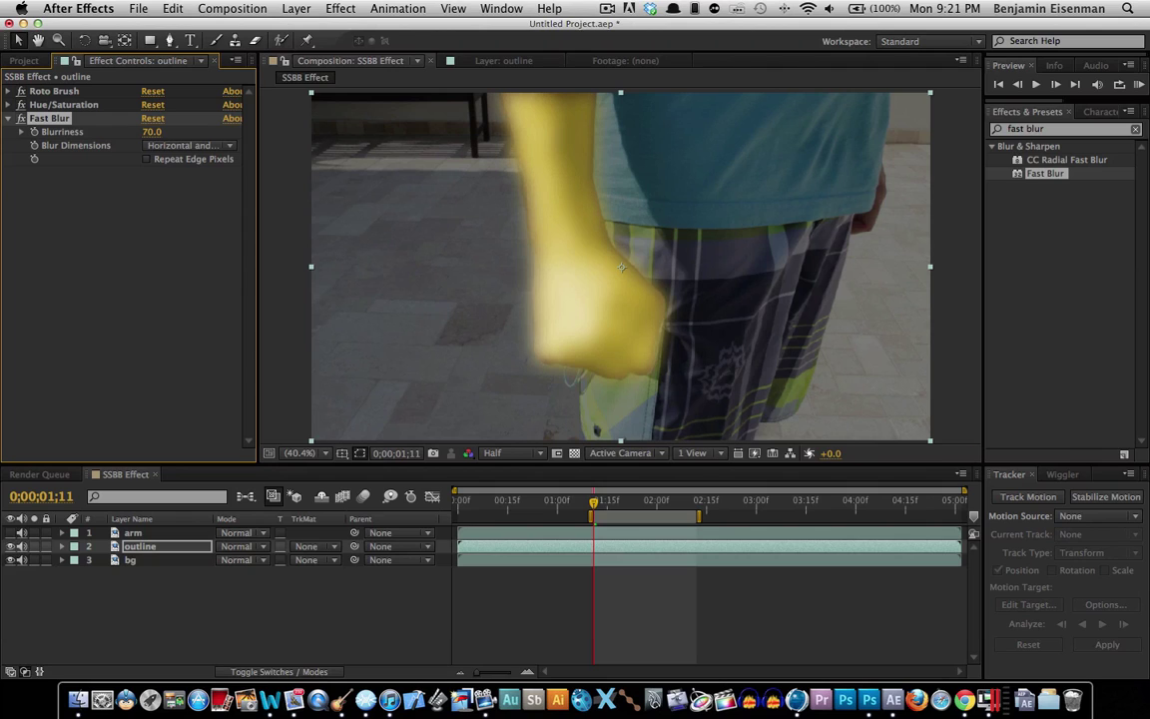
{"action": "left_click", "coordinate": [14, 484]}
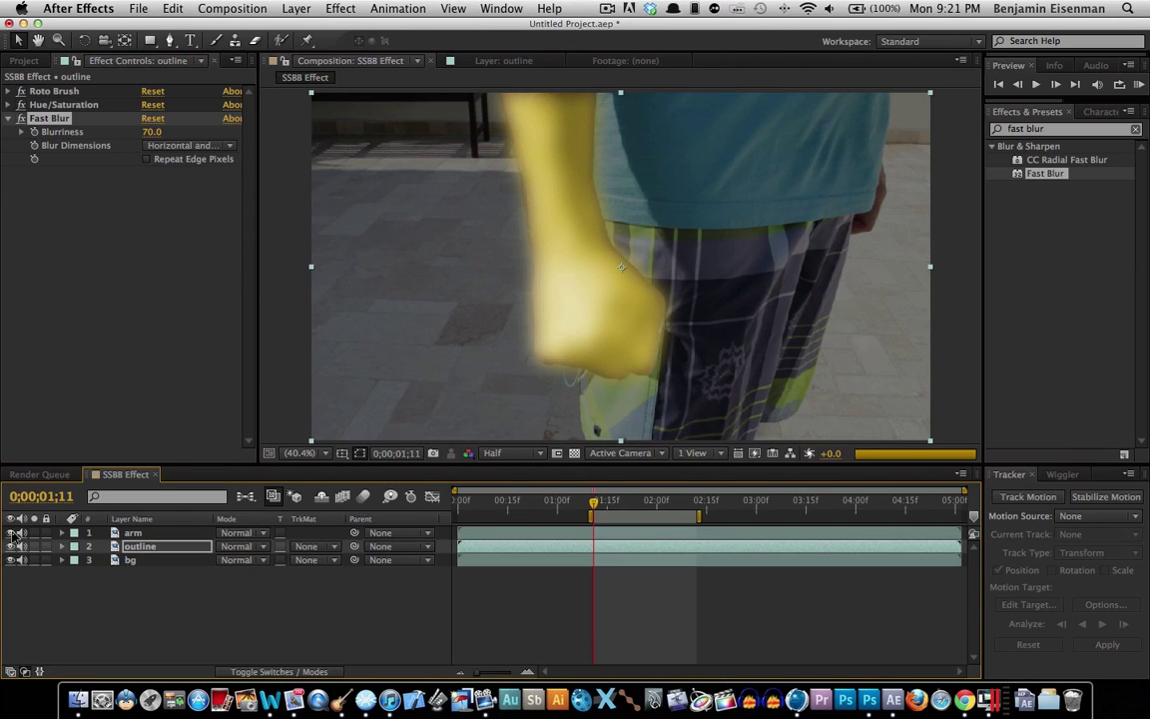
{"action": "left_click", "coordinate": [12, 533]}
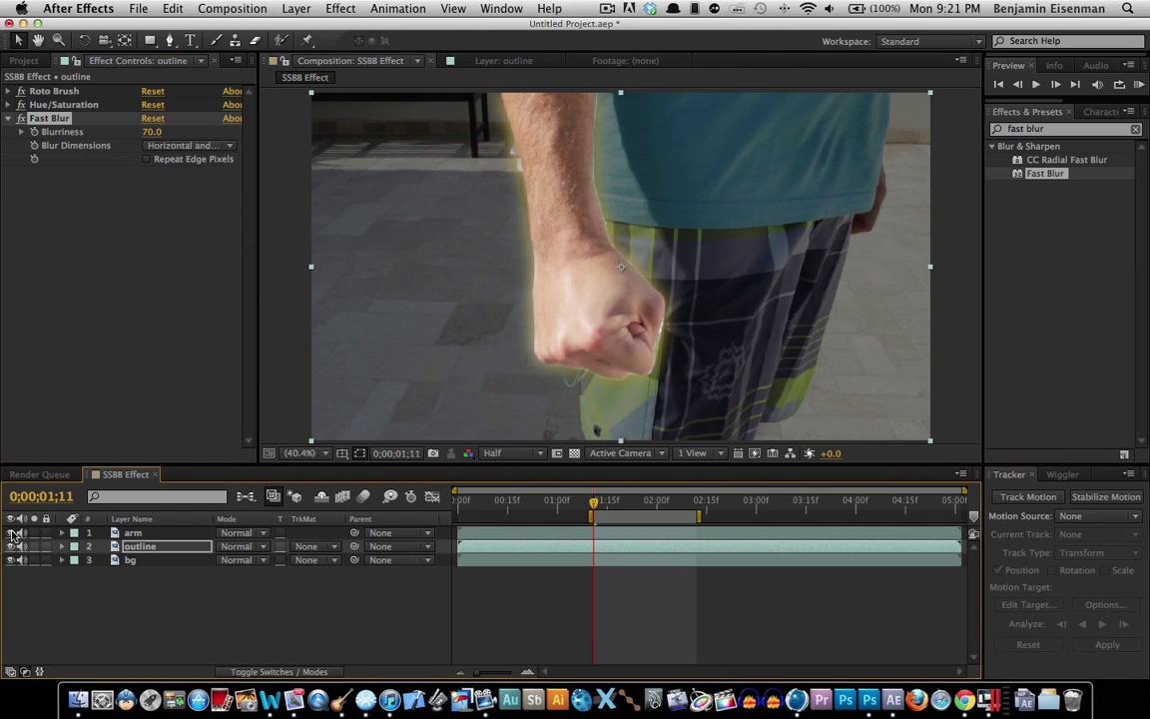
Apply Simple Choker to the outline layer between Hue/Saturation and Fast Blur, with Choke Matte at -33.40.
{"action": "left_click", "coordinate": [57, 119]}
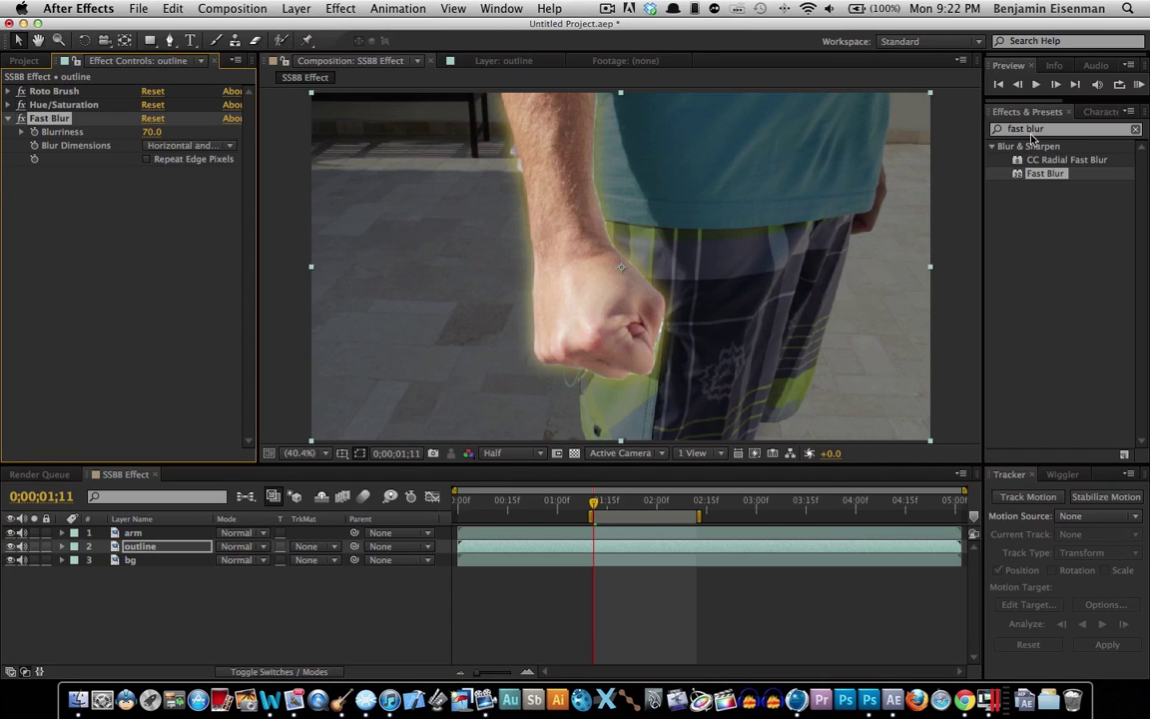
{"action": "key", "text": "super+5"}
{"action": "type", "text": "simple"}
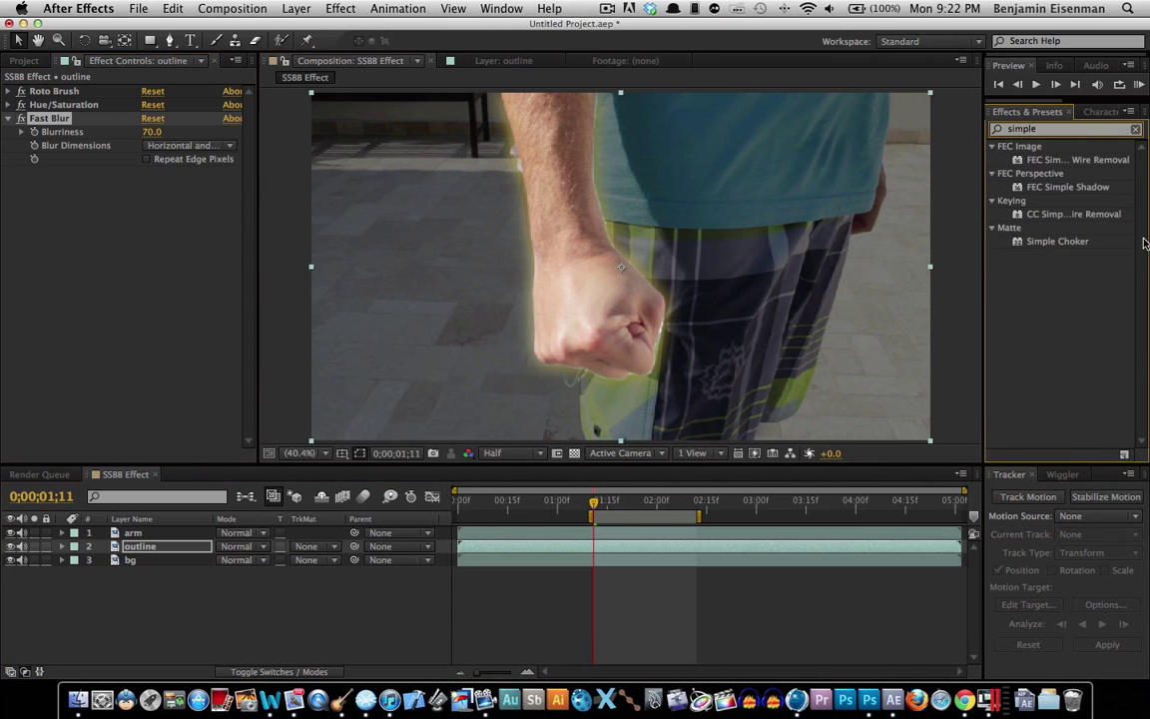
{"action": "left_click_drag", "start_coordinate": [1045, 242], "coordinate": [62, 110]}
{"action": "mouse_move", "coordinate": [140, 146]}
{"action": "left_mouse_down"}
{"action": "mouse_move", "coordinate": [98, 145]}
{"action": "mouse_move", "coordinate": [131, 149]}
{"action": "left_mouse_up"}
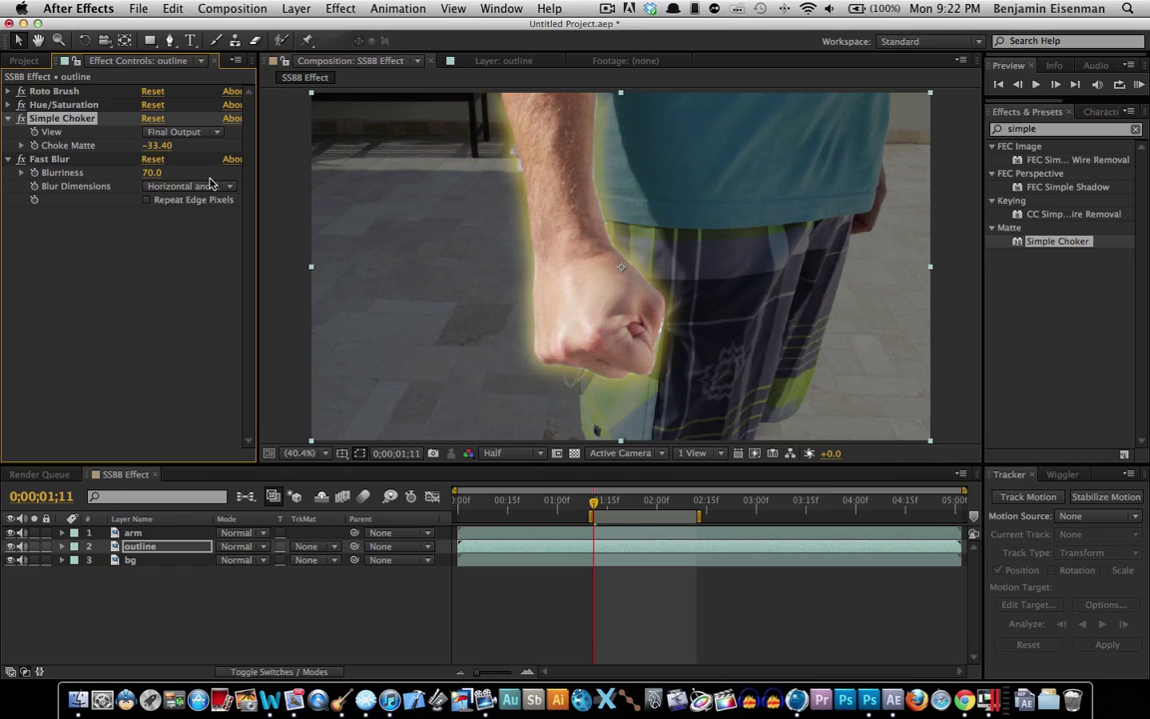
Try a Choke Matte of -73.80 on the outline layer with Fast Blur temporarily disabled.
{"action": "left_click", "coordinate": [18, 160]}
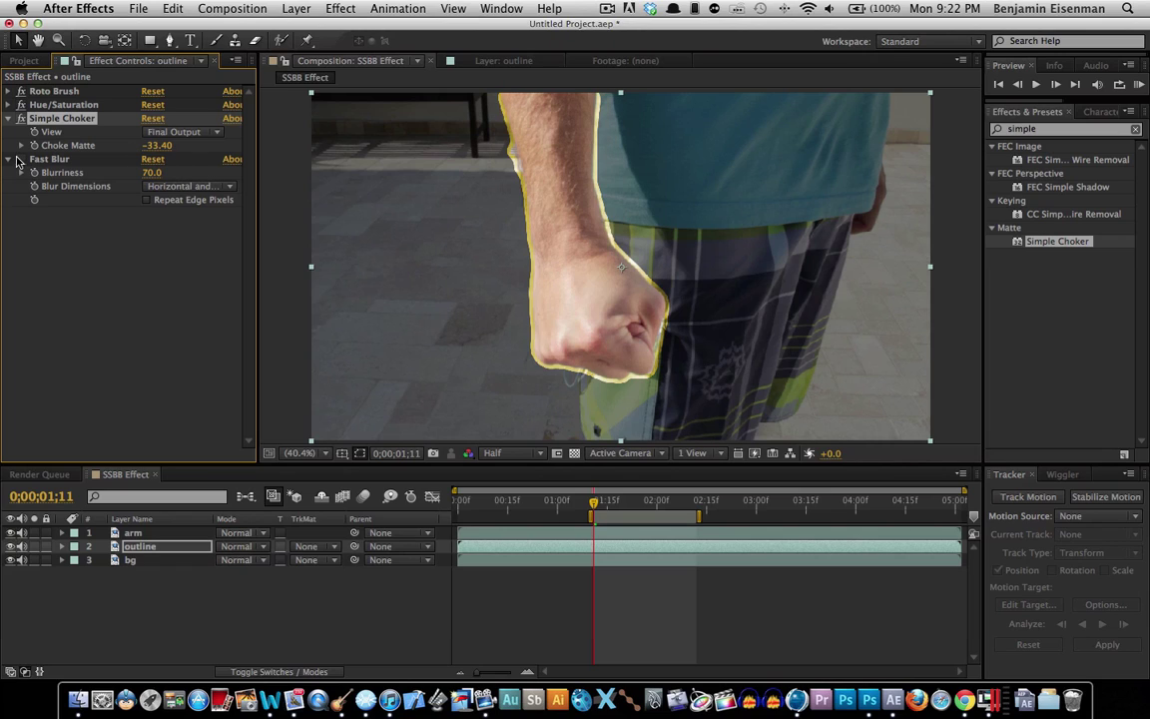
{"action": "left_click_drag", "start_coordinate": [131, 145], "coordinate": [117, 145]}
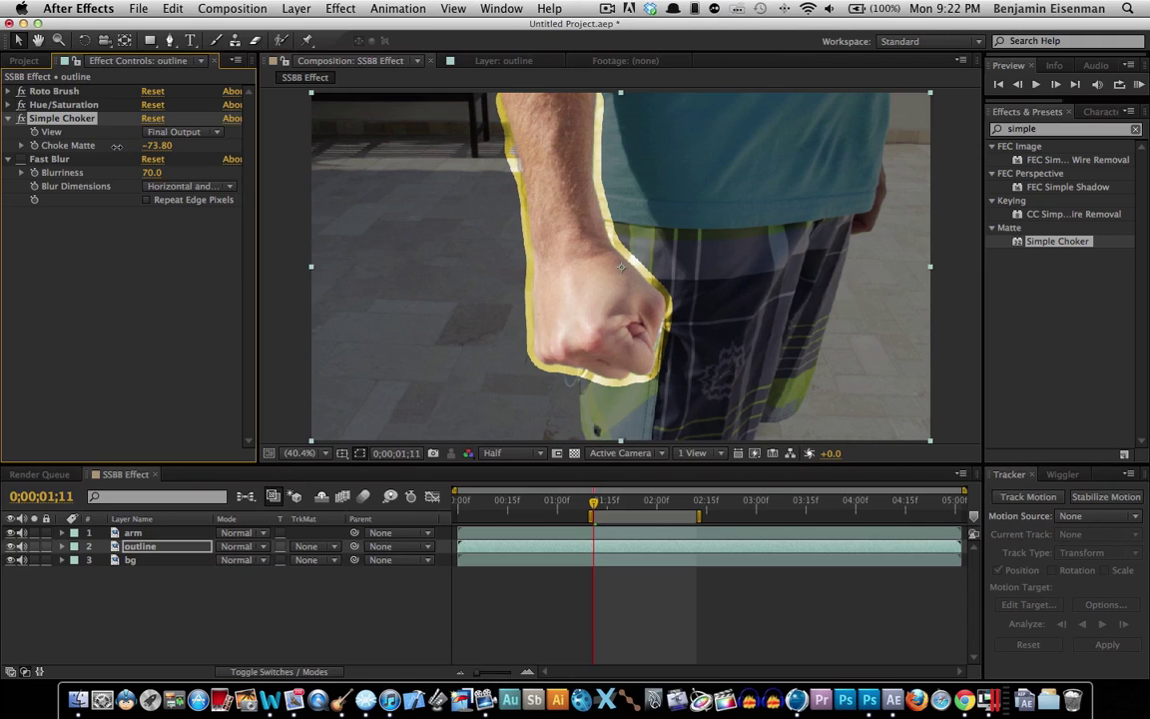
{"action": "key", "text": "super+z"}
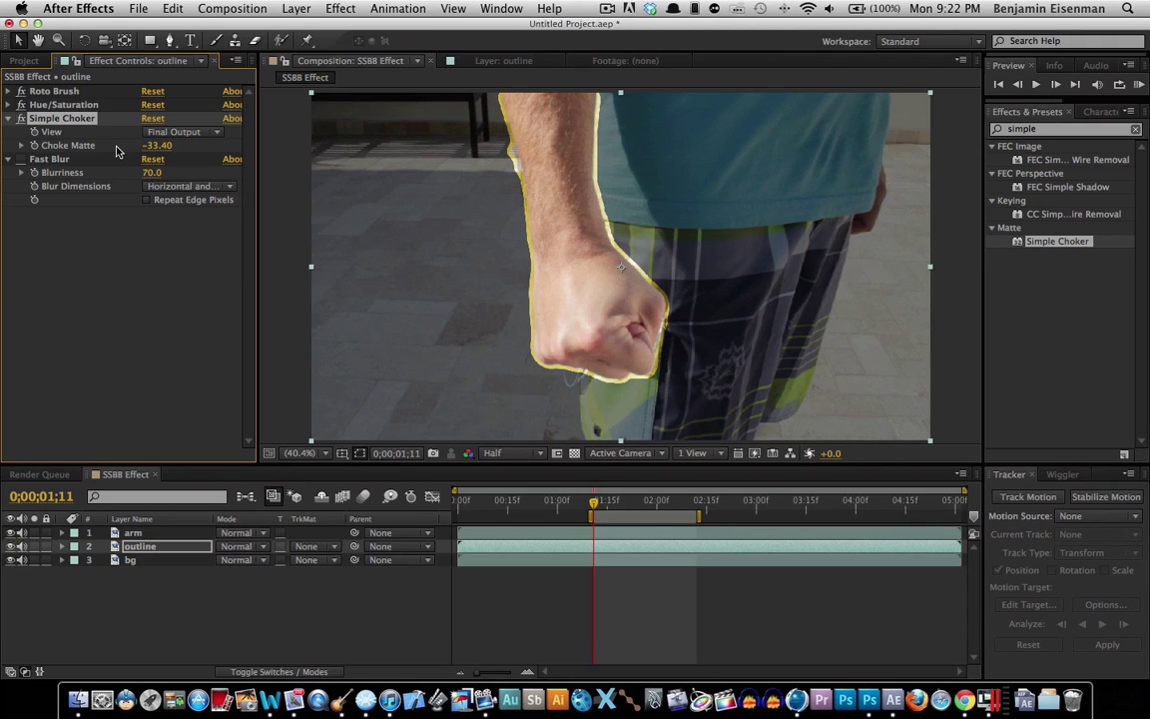
{"action": "left_click", "coordinate": [22, 159]}
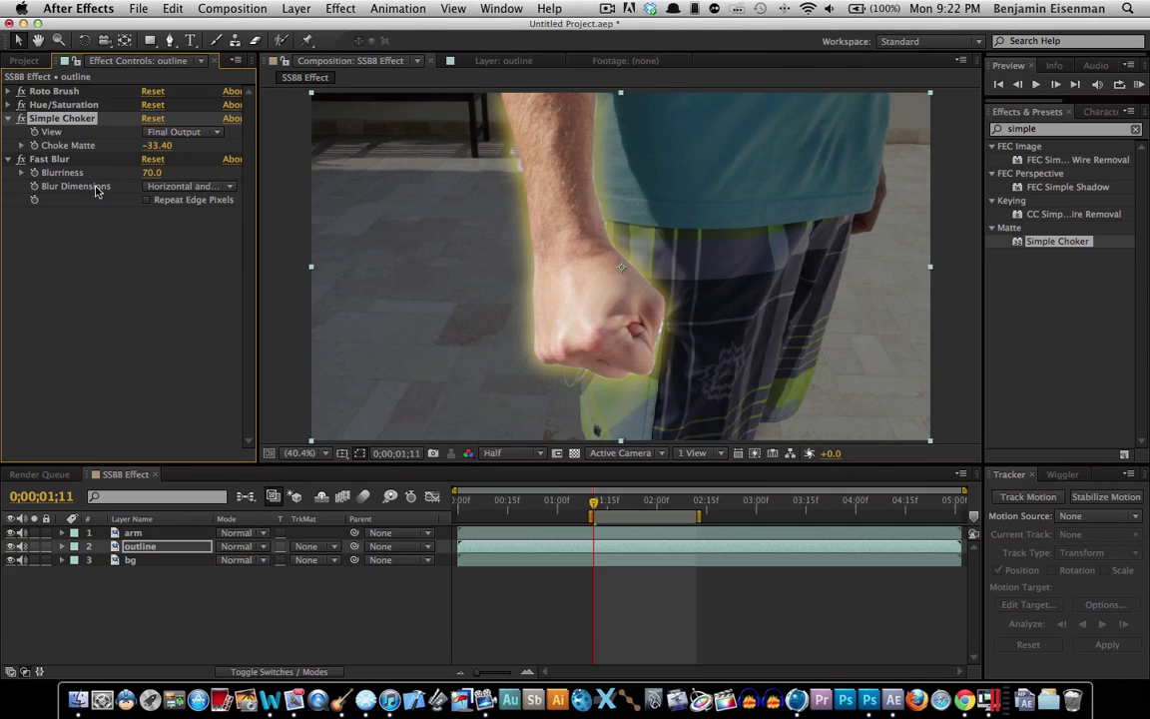
Set the outline layer's Choke Matte to -40 and deselect the layer.
{"action": "left_click", "coordinate": [157, 145]}
{"action": "type", "text": "-40"}
{"action": "key", "text": "Return"}
{"action": "left_click", "coordinate": [394, 589]}
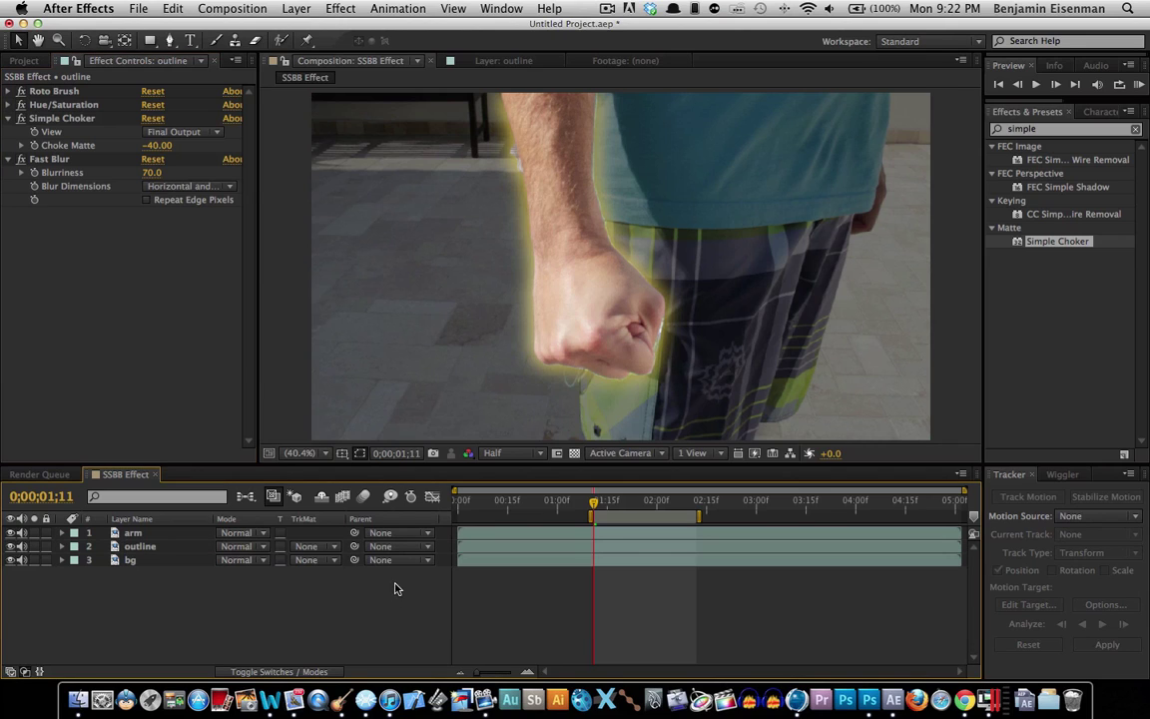
Set the Roto Brush matte feather of the arm layer to 60%.
{"action": "left_click", "coordinate": [163, 537]}
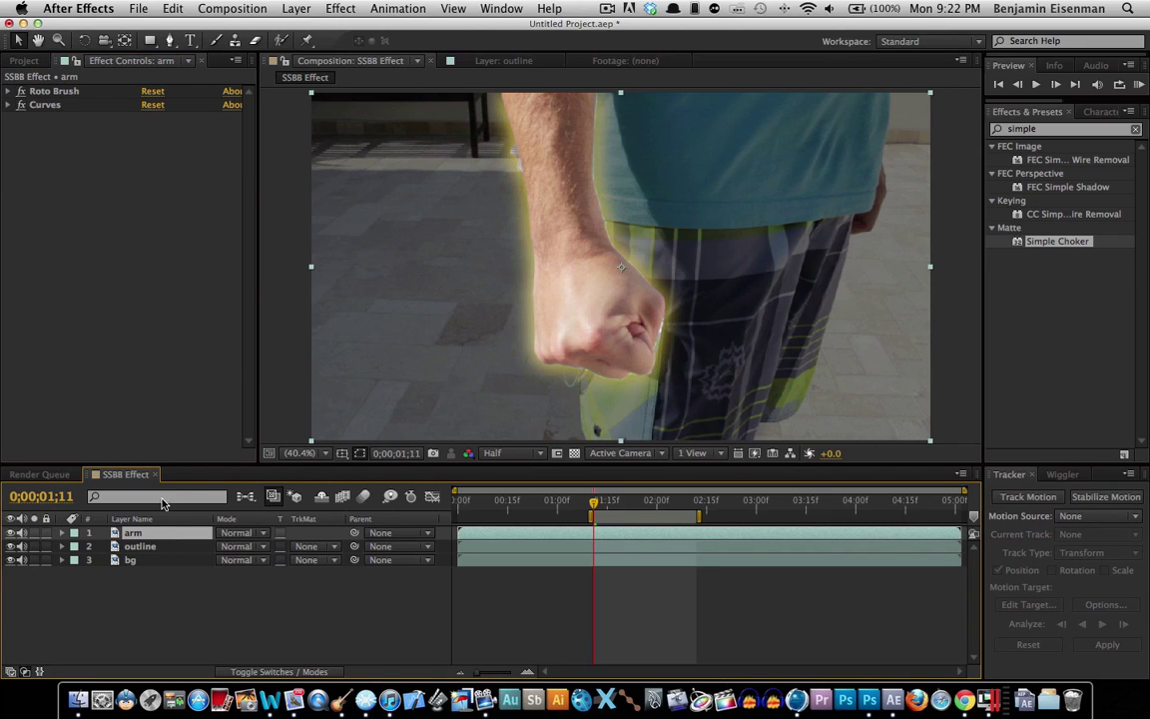
{"action": "left_click", "coordinate": [8, 91]}
{"action": "left_click", "coordinate": [151, 160]}
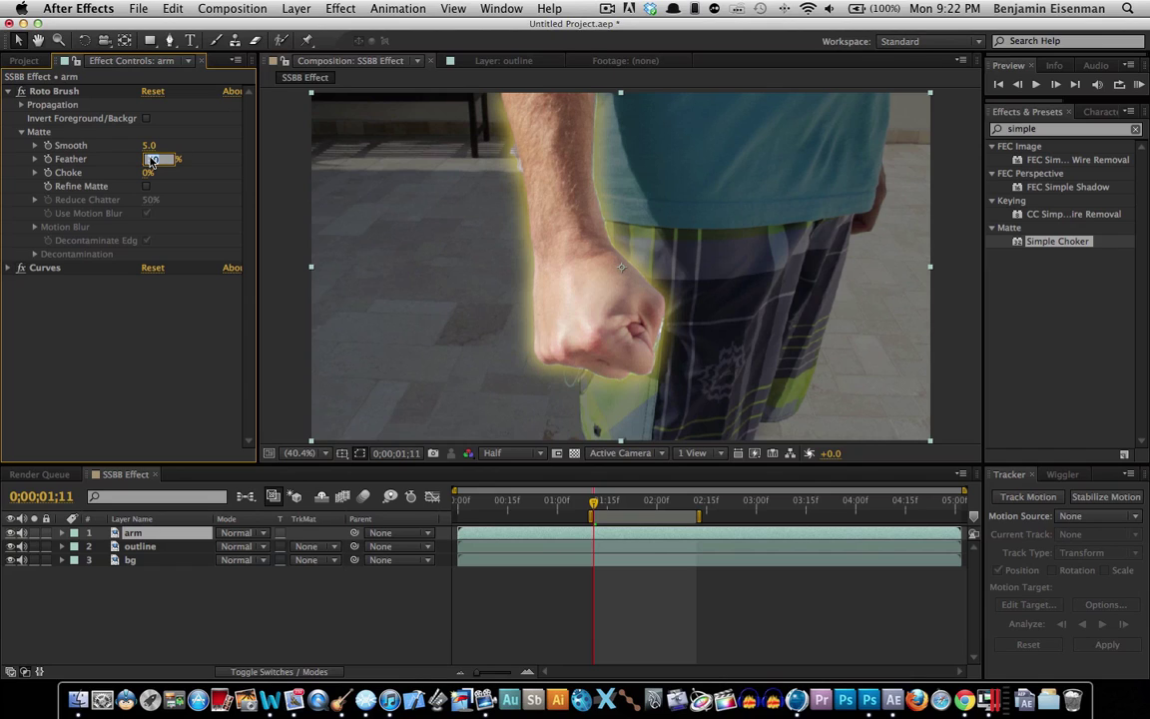
{"action": "type", "text": "60"}
{"action": "key", "text": "Return"}
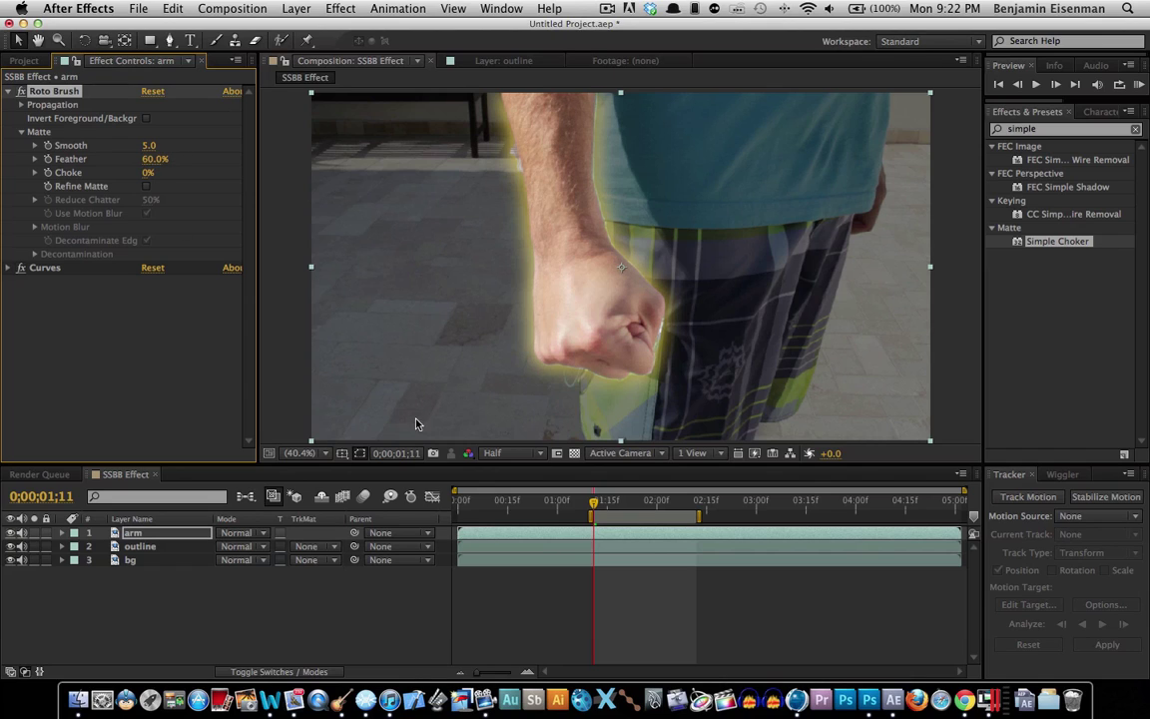
Set the arm layer's Roto Brush matte choke to 100%.
{"action": "left_click", "coordinate": [148, 174]}
{"action": "type", "text": "1"}
{"action": "key", "text": "Return"}
{"action": "left_click_drag", "start_coordinate": [147, 173], "coordinate": [236, 175]}
{"action": "mouse_move", "coordinate": [591, 507]}
{"action": "left_mouse_down"}
{"action": "mouse_move", "coordinate": [605, 506]}
{"action": "mouse_move", "coordinate": [594, 506]}
{"action": "left_mouse_up"}
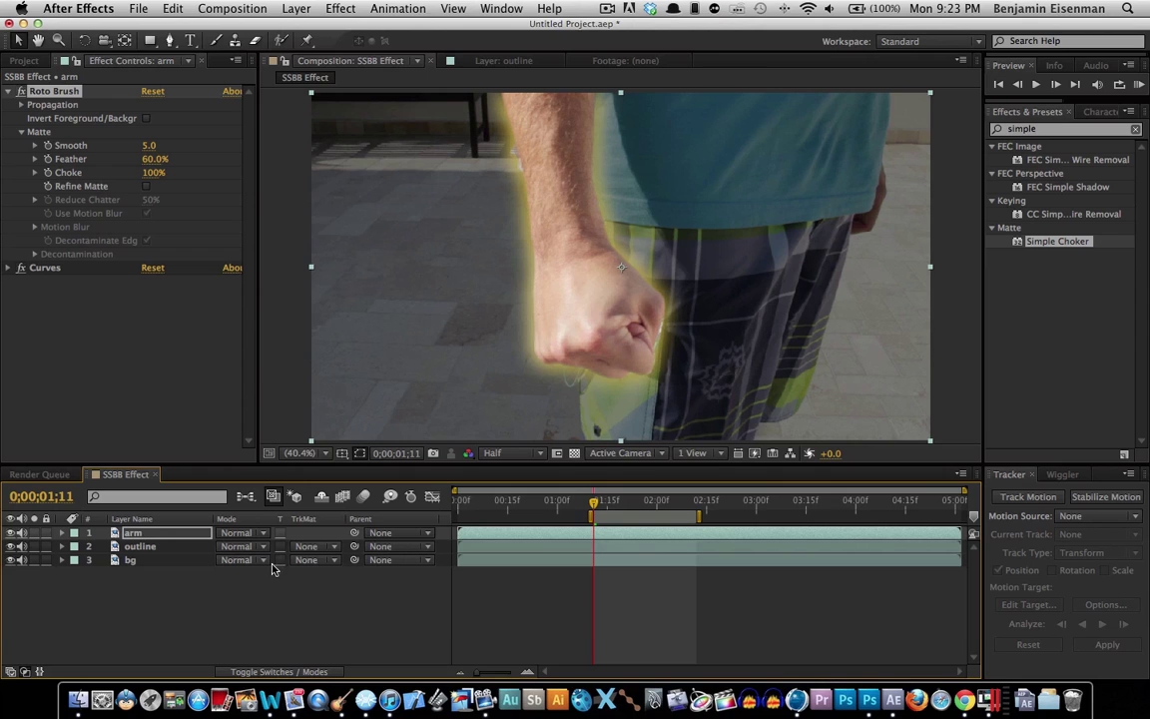
Switch to Chrome to look at the Super Gatorade and SSBB Final Smashes reference videos, and return to After Effects.
{"action": "left_click", "coordinate": [154, 534]}
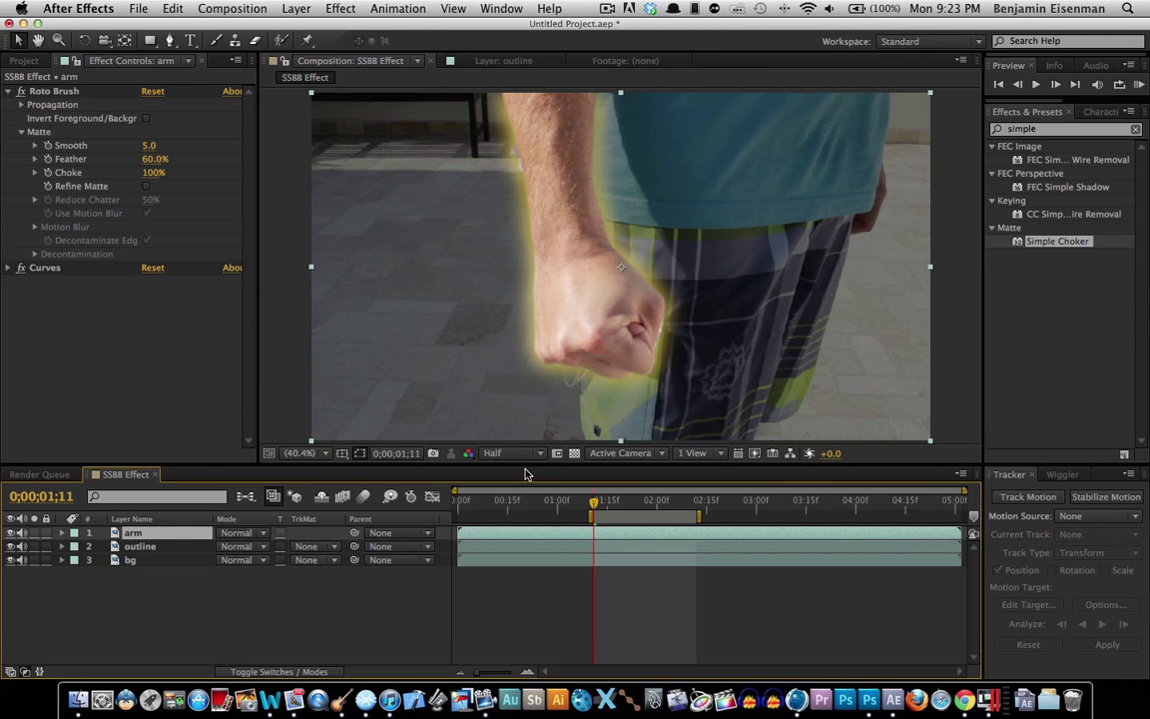
{"action": "left_click", "coordinate": [139, 561]}
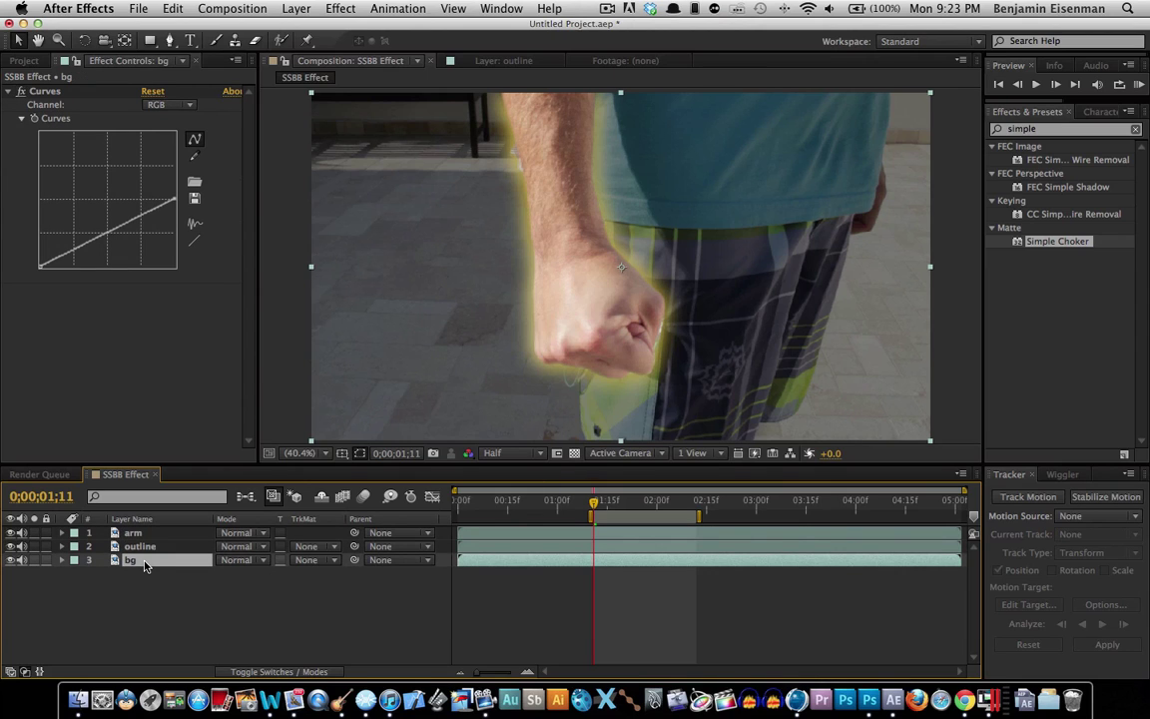
{"action": "left_click", "coordinate": [966, 689]}
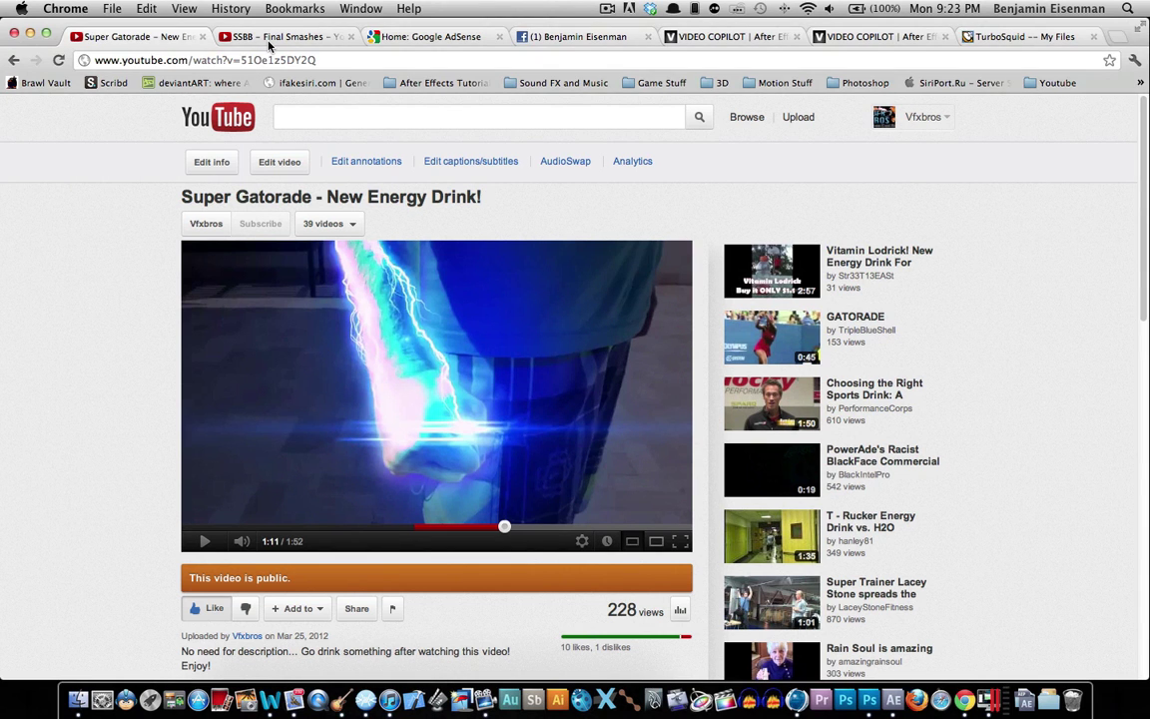
{"action": "left_click", "coordinate": [269, 37]}
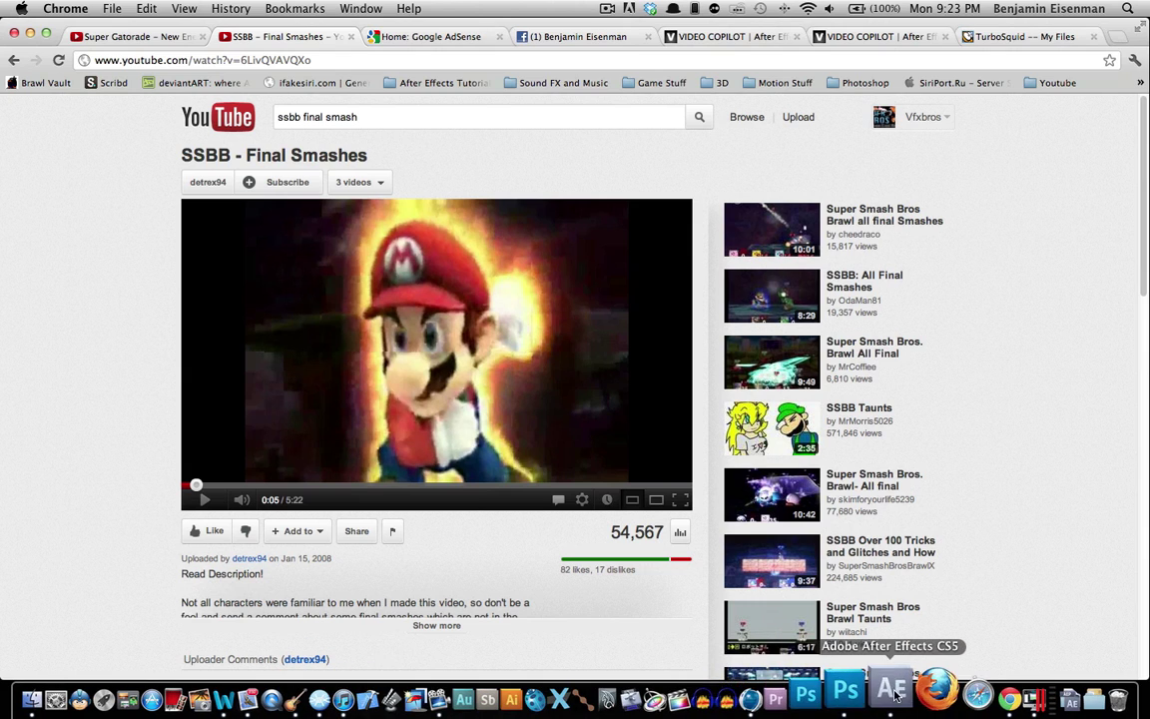
{"action": "left_click", "coordinate": [896, 696]}
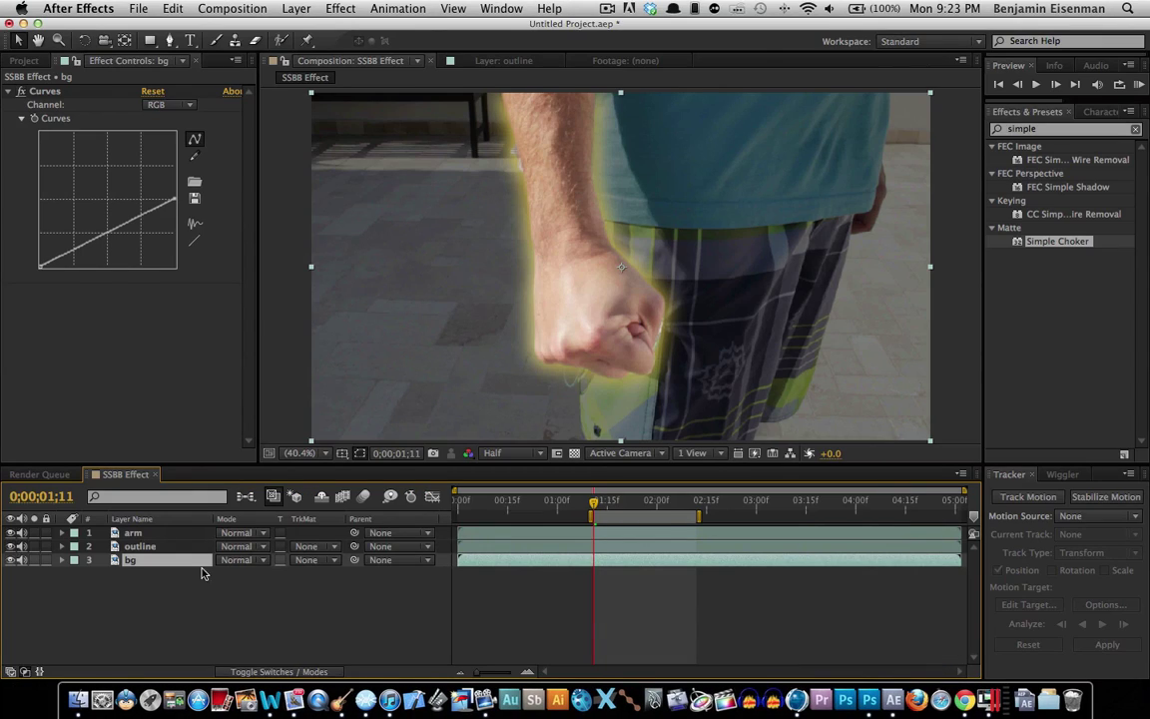
Find the Curves effect and apply a second instance of it to the arm layer.
{"action": "left_click", "coordinate": [182, 548]}
{"action": "left_click", "coordinate": [176, 536]}
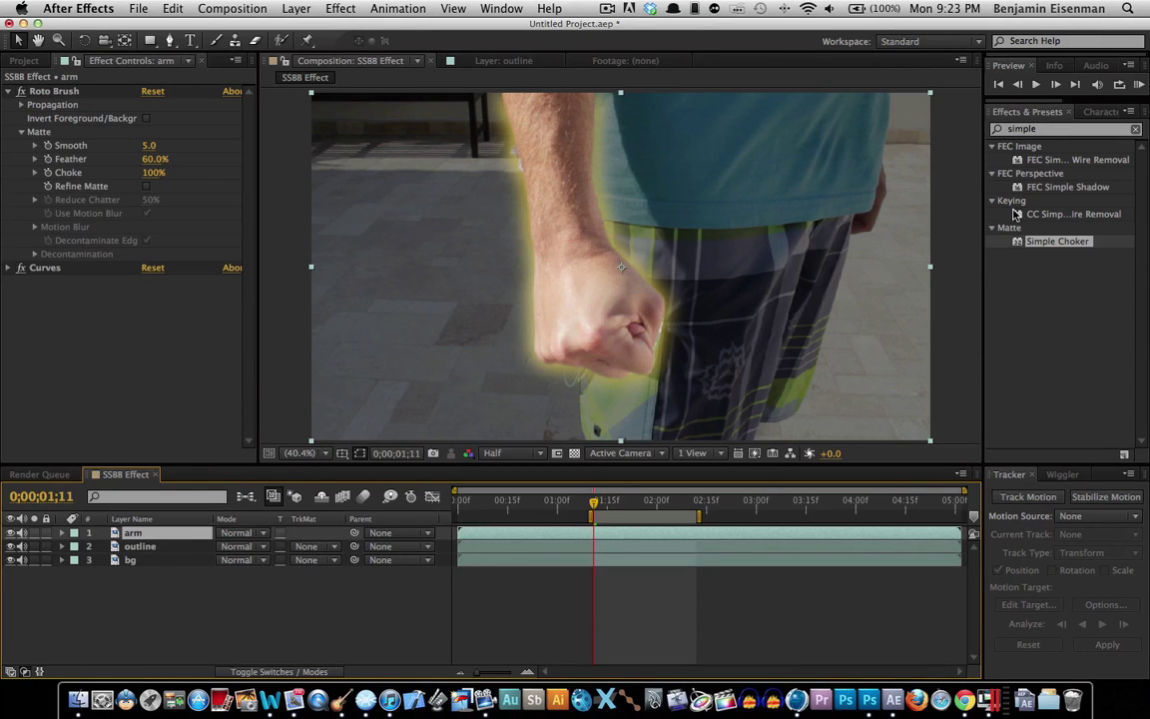
{"action": "left_click", "coordinate": [1059, 129]}
{"action": "type", "text": "cu"}
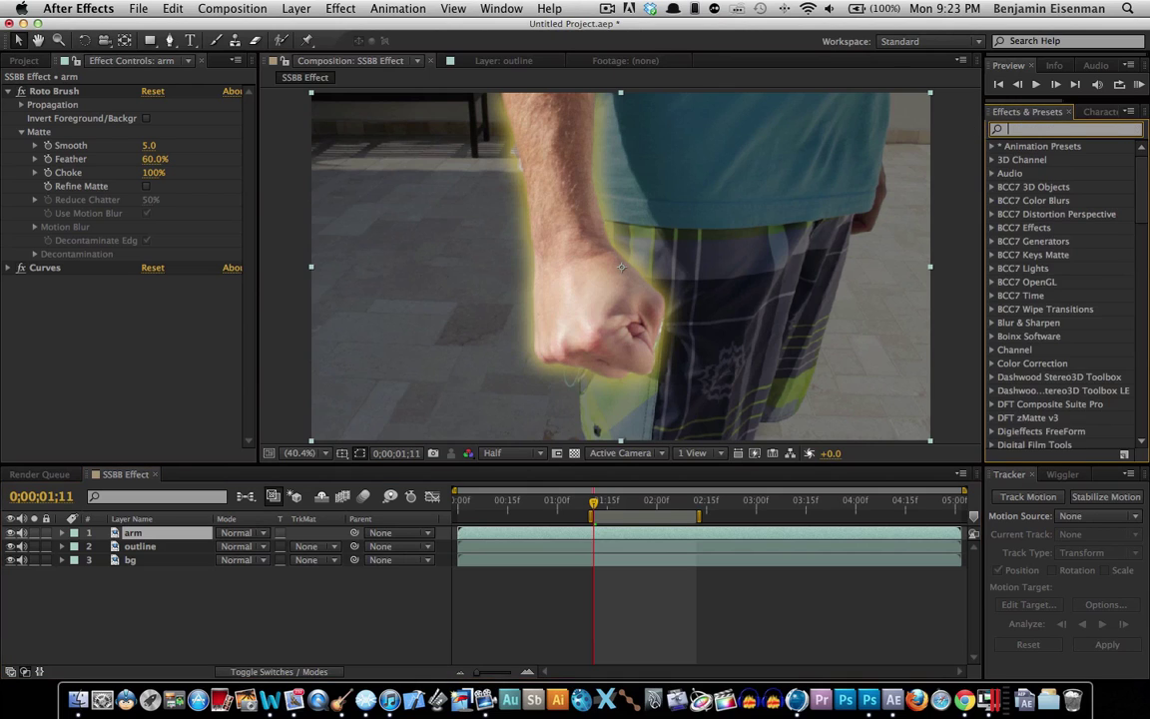
{"action": "type", "text": "rves"}
{"action": "left_click_drag", "start_coordinate": [1042, 213], "coordinate": [356, 451]}
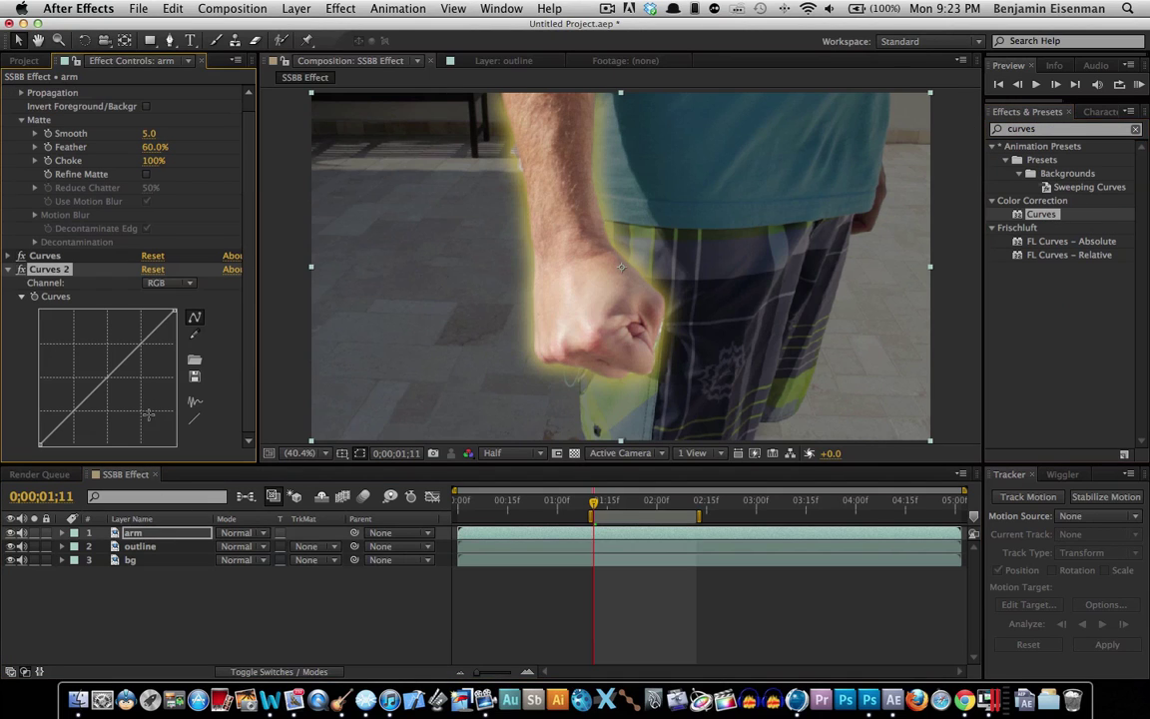
Shape the arm layer's second Curves effect into an S-curve with raised highlights and lowered shadows, and deselect the layer.
{"action": "left_click_drag", "start_coordinate": [142, 341], "coordinate": [138, 346]}
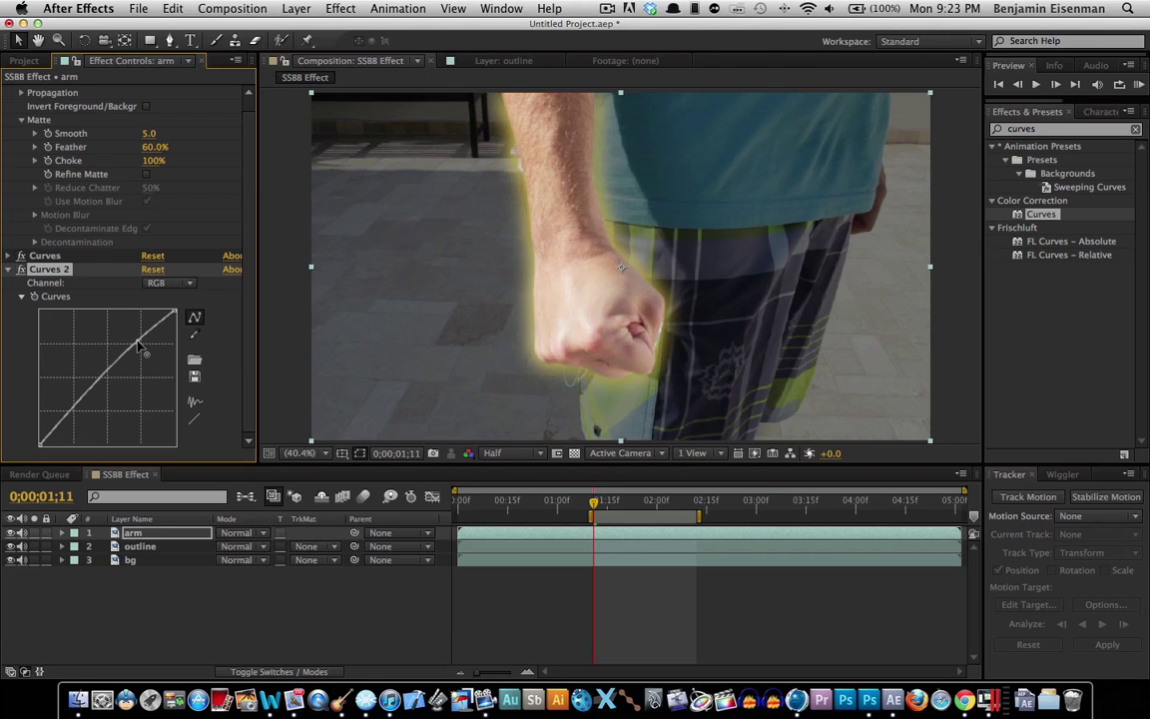
{"action": "mouse_move", "coordinate": [70, 369]}
{"action": "left_mouse_down"}
{"action": "mouse_move", "coordinate": [78, 418]}
{"action": "mouse_move", "coordinate": [81, 384]}
{"action": "left_mouse_up"}
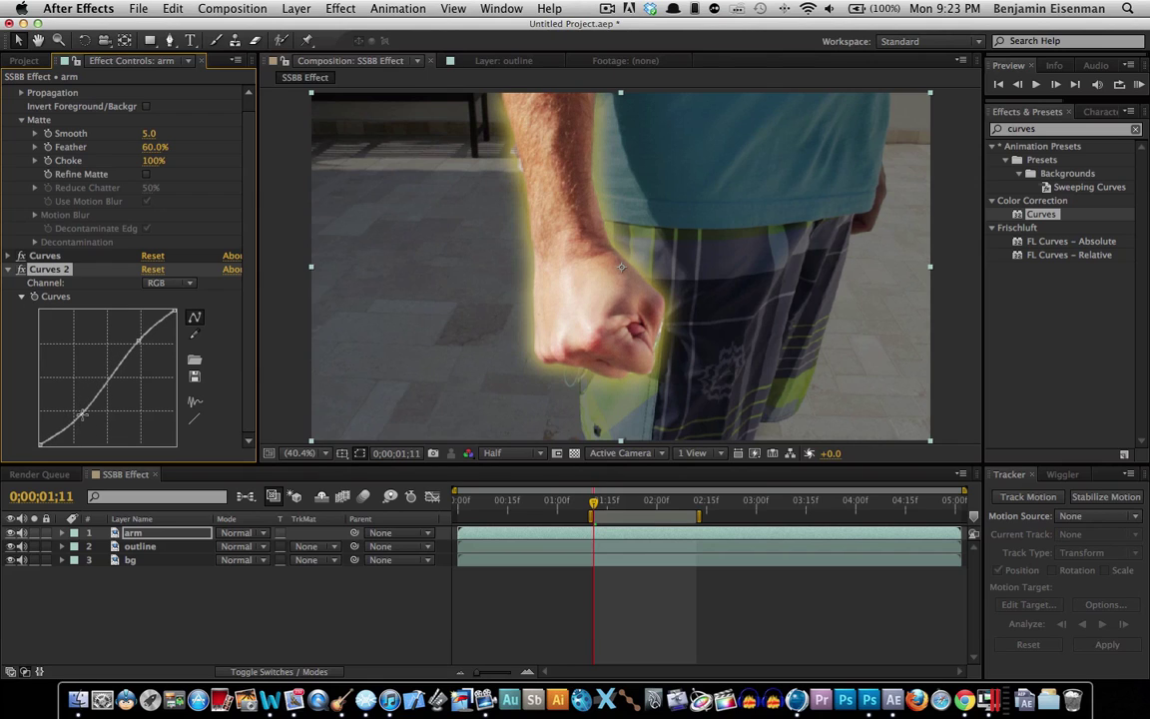
{"action": "left_click", "coordinate": [330, 608]}
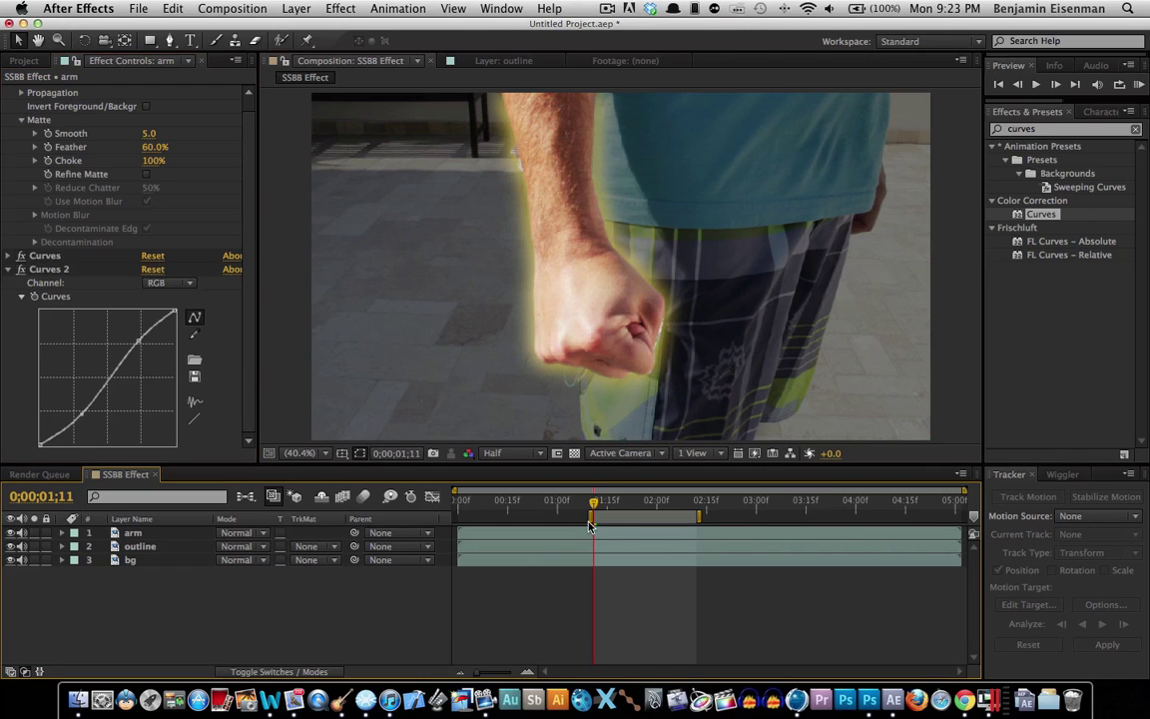
Check the glow at 0;00;01;28 and examine the effects on the outline and arm layers.
{"action": "left_click_drag", "start_coordinate": [595, 510], "coordinate": [650, 510]}
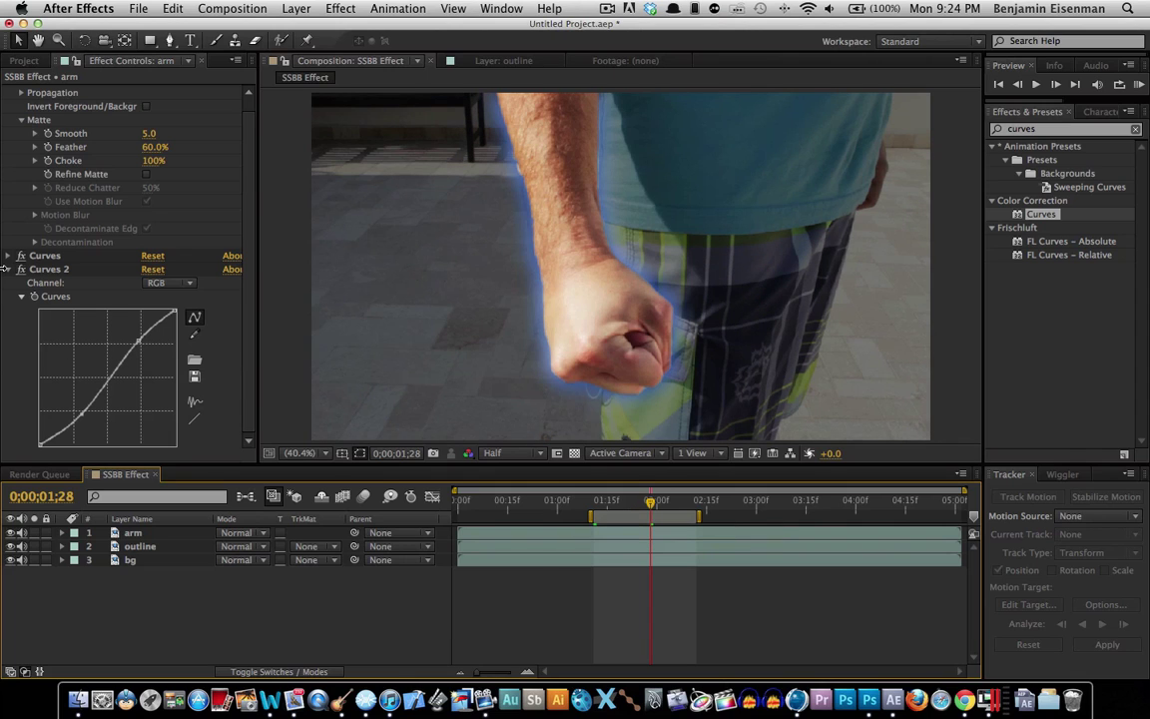
{"action": "left_click", "coordinate": [141, 548]}
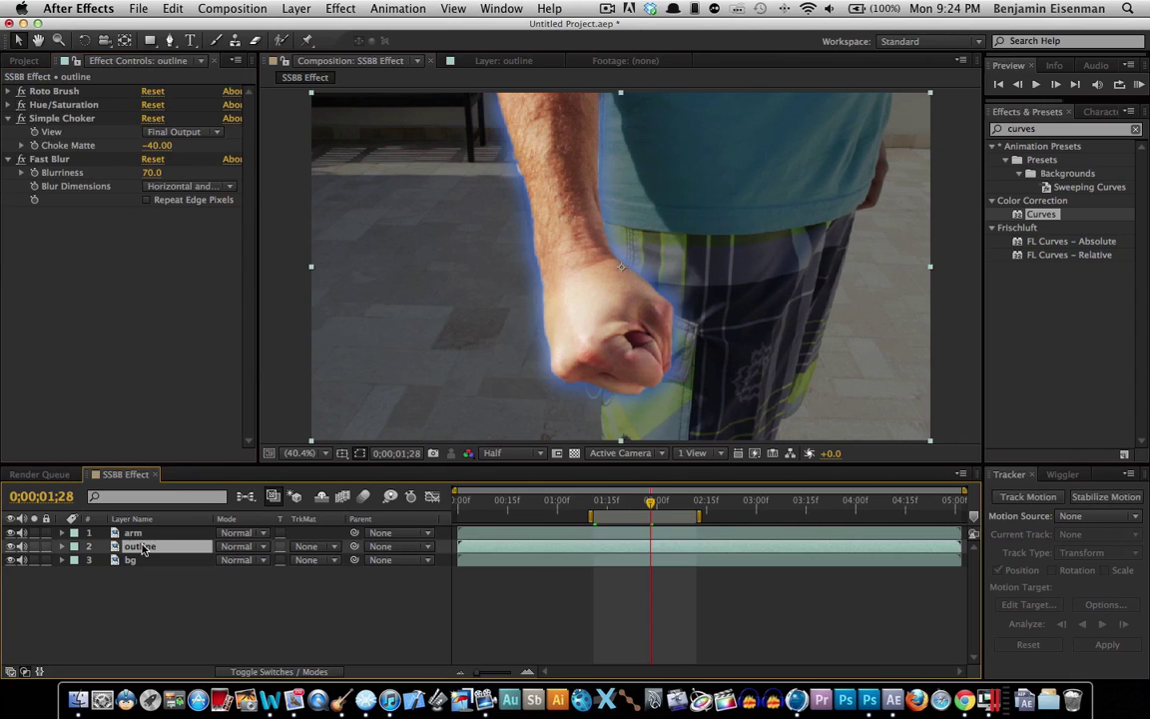
{"action": "left_click", "coordinate": [154, 536]}
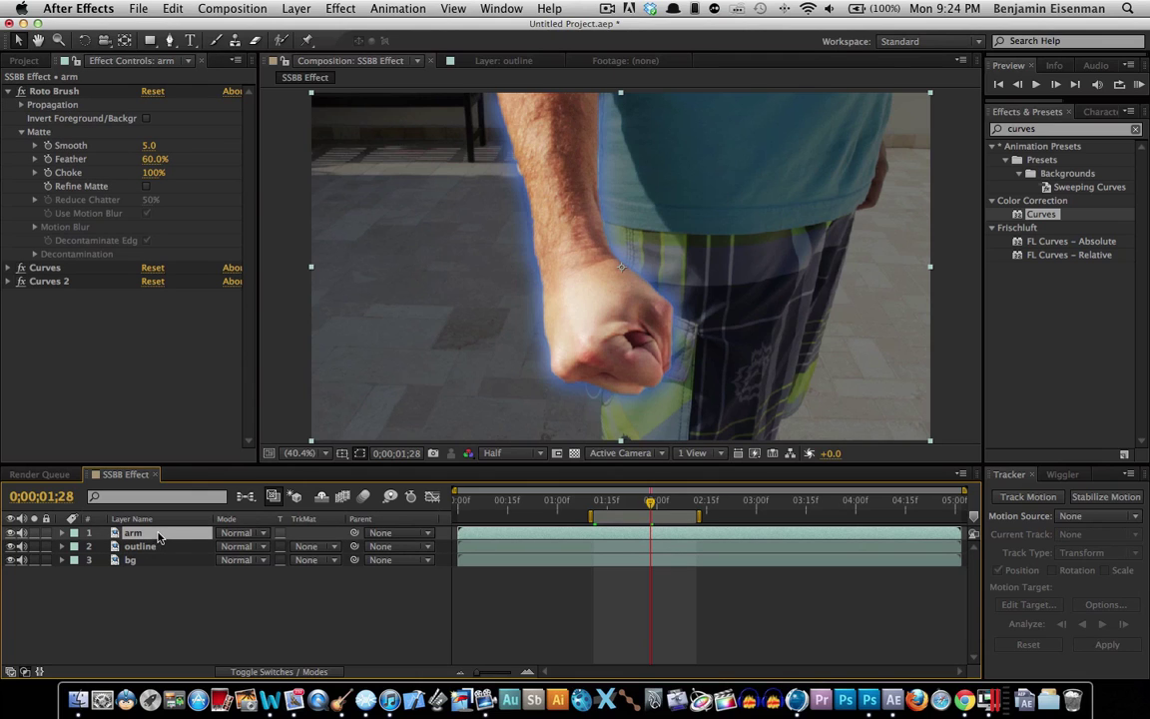
{"action": "left_click", "coordinate": [145, 548]}
{"action": "left_click", "coordinate": [150, 534]}
{"action": "left_click", "coordinate": [145, 547]}
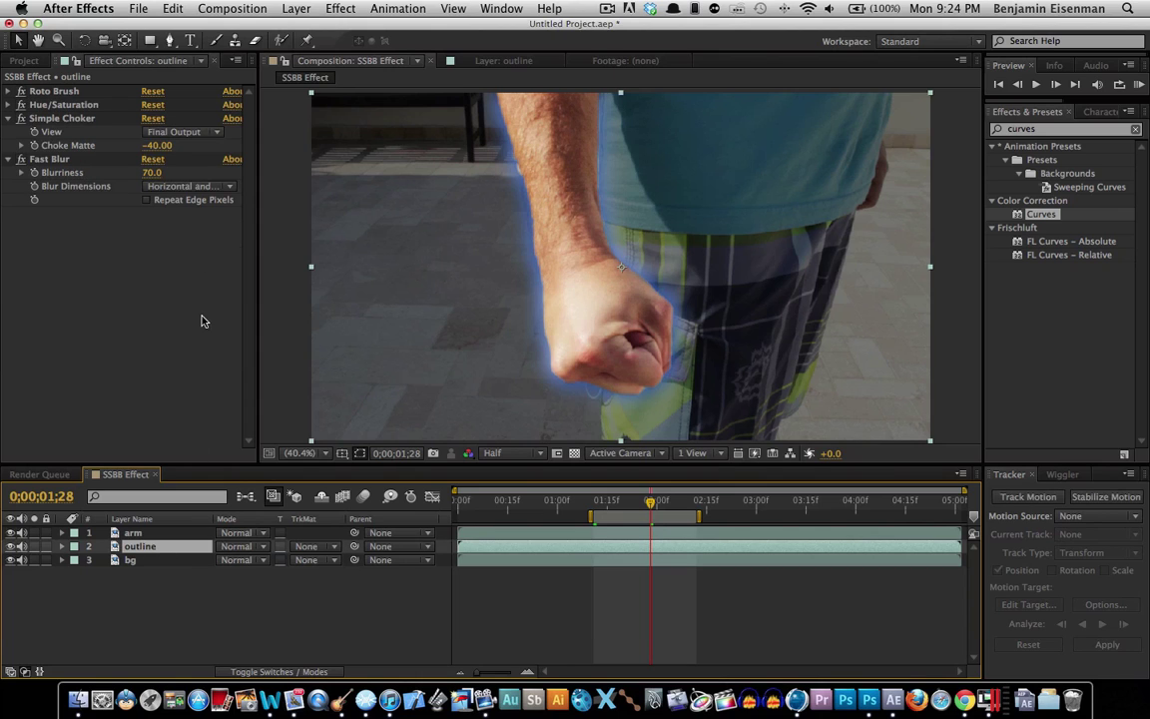
Add an adjustment layer above the arm layer, go to 0;00;01;11, and rename the new layer "body light".
{"action": "left_click", "coordinate": [279, 7]}
{"action": "mouse_move", "coordinate": [280, 31]}
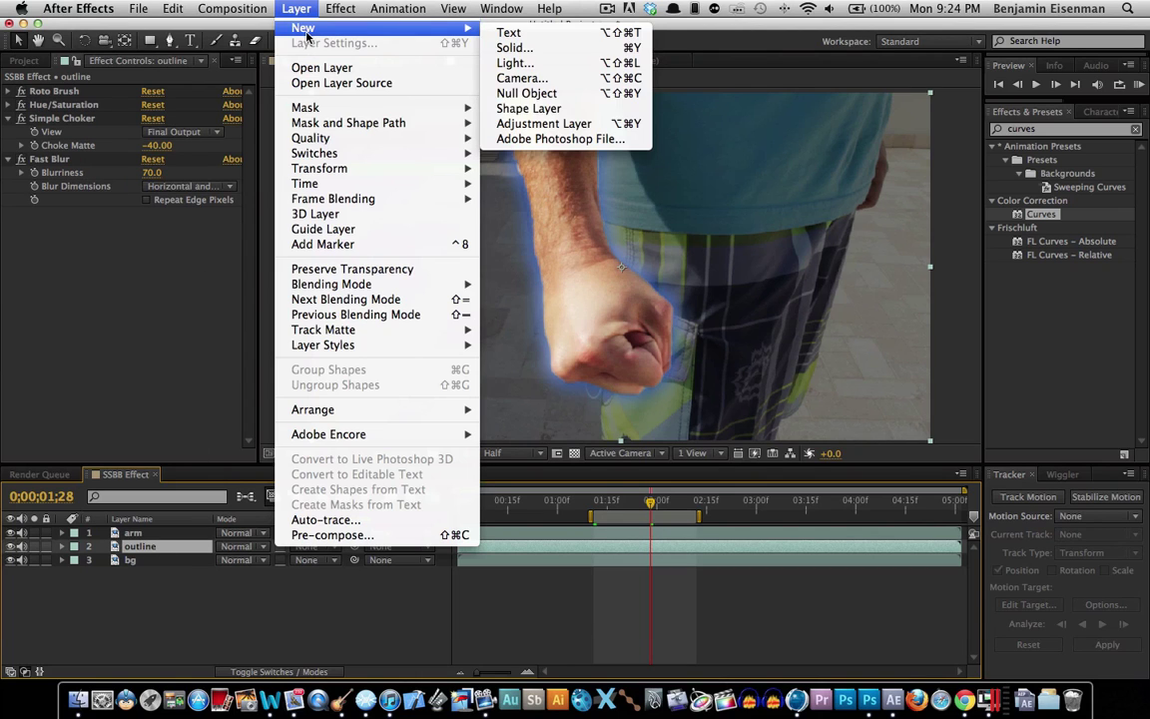
{"action": "left_click", "coordinate": [505, 124]}
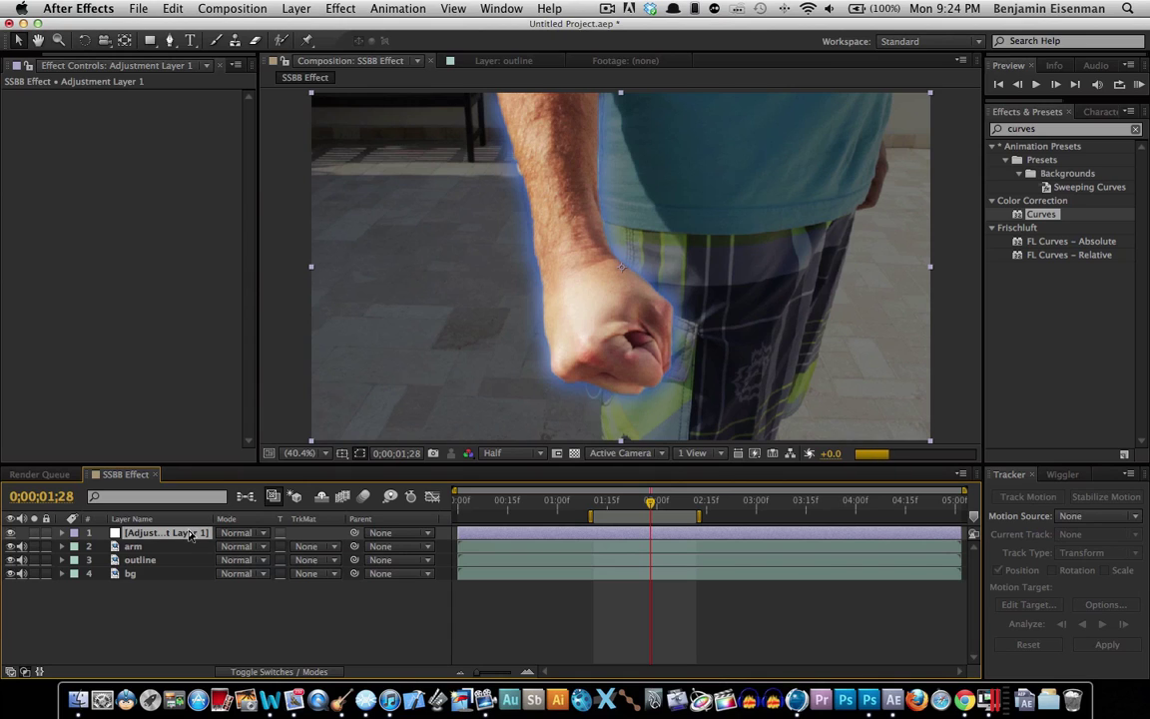
{"action": "left_click", "coordinate": [594, 502]}
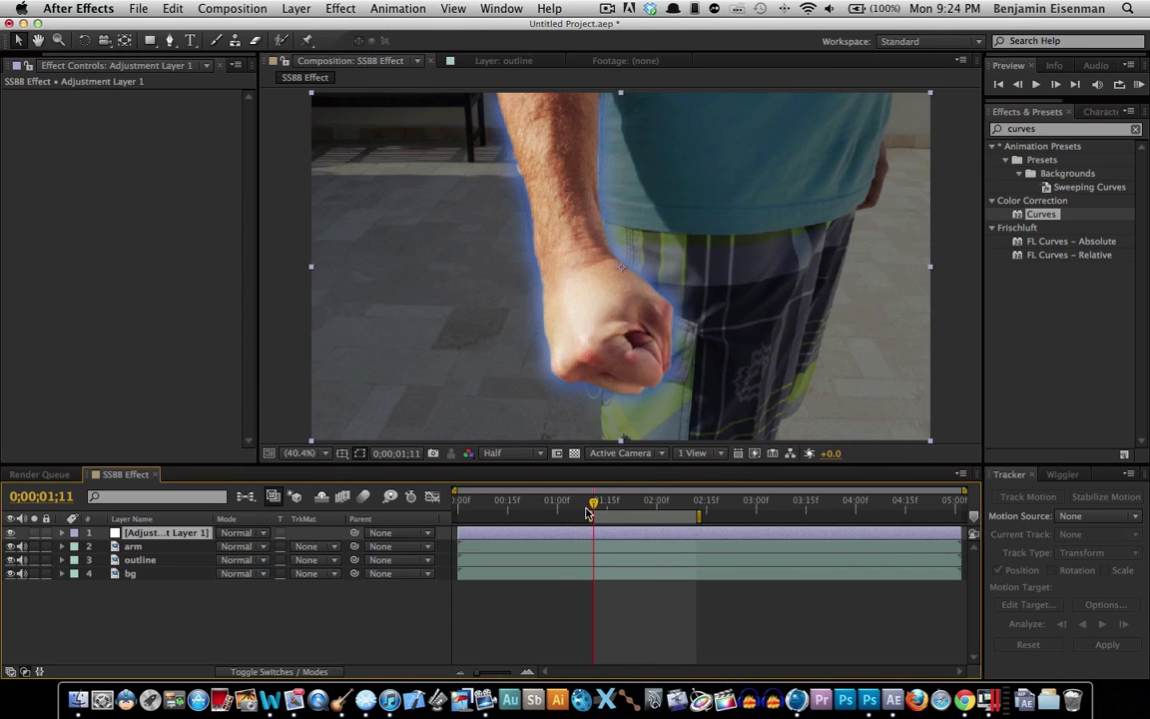
{"action": "key", "text": "Return"}
{"action": "key", "text": "BackSpace"}
{"action": "type", "text": "body ligh"}
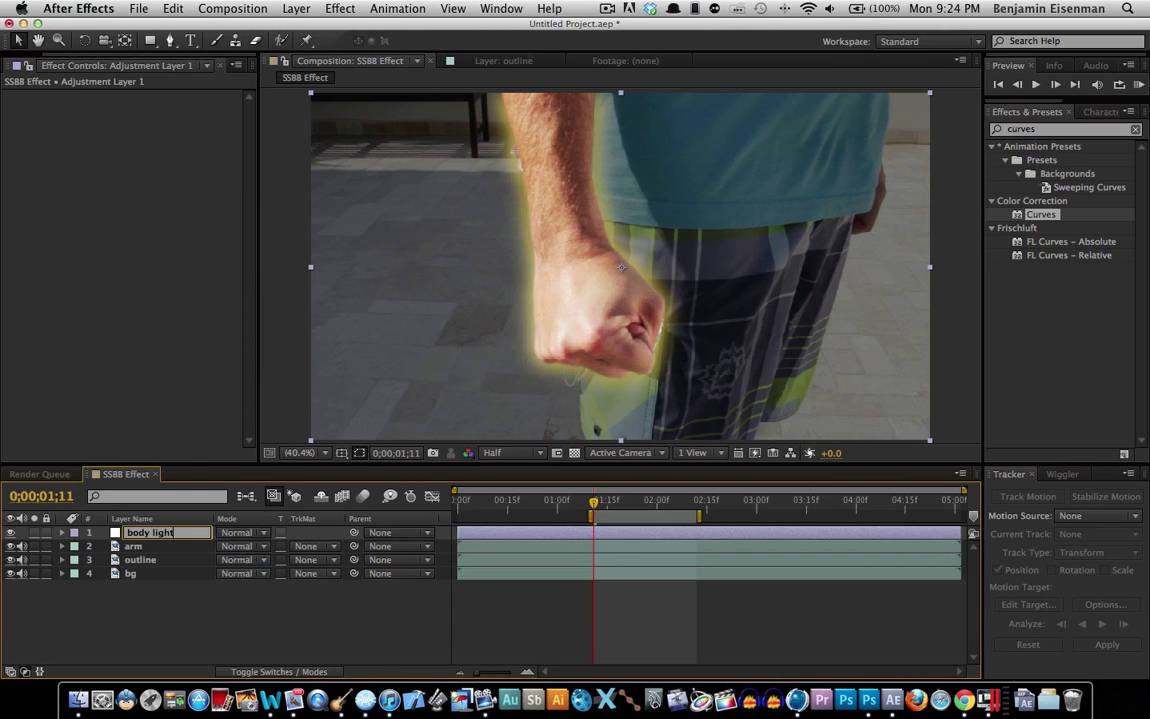
{"action": "type", "text": "t"}
{"action": "key", "text": "Return"}
Copy the outline layer's Hue/Saturation effect onto the body light layer.
{"action": "left_click", "coordinate": [161, 562]}
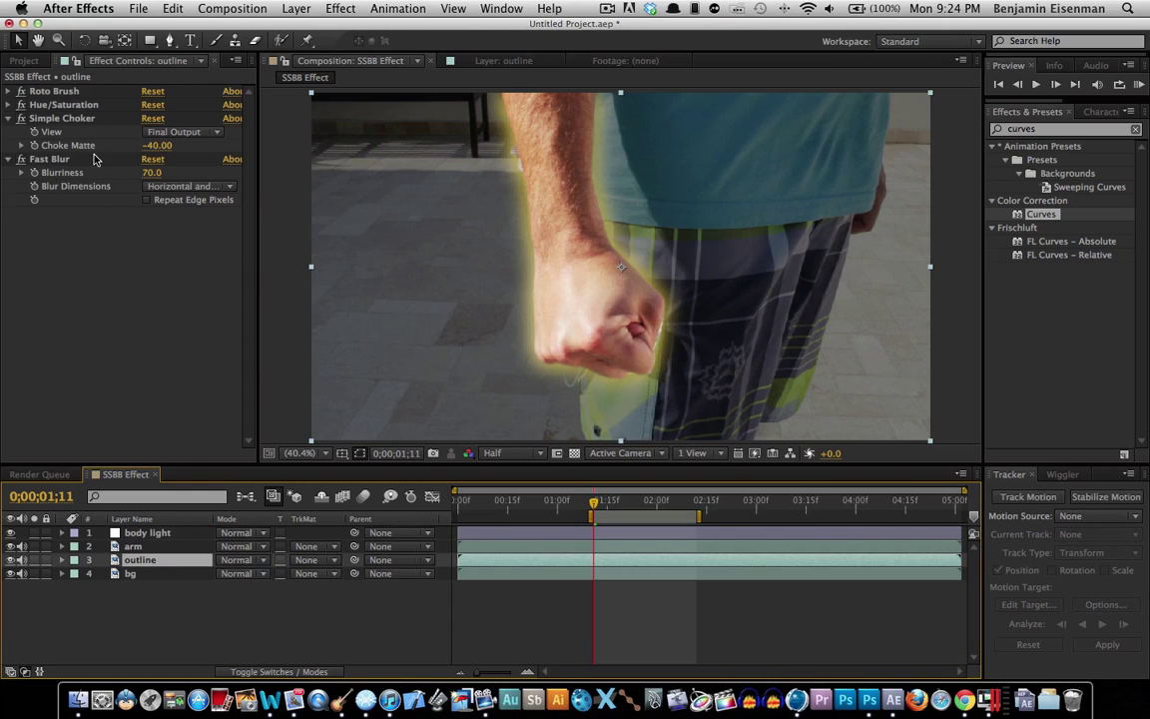
{"action": "left_click", "coordinate": [44, 107]}
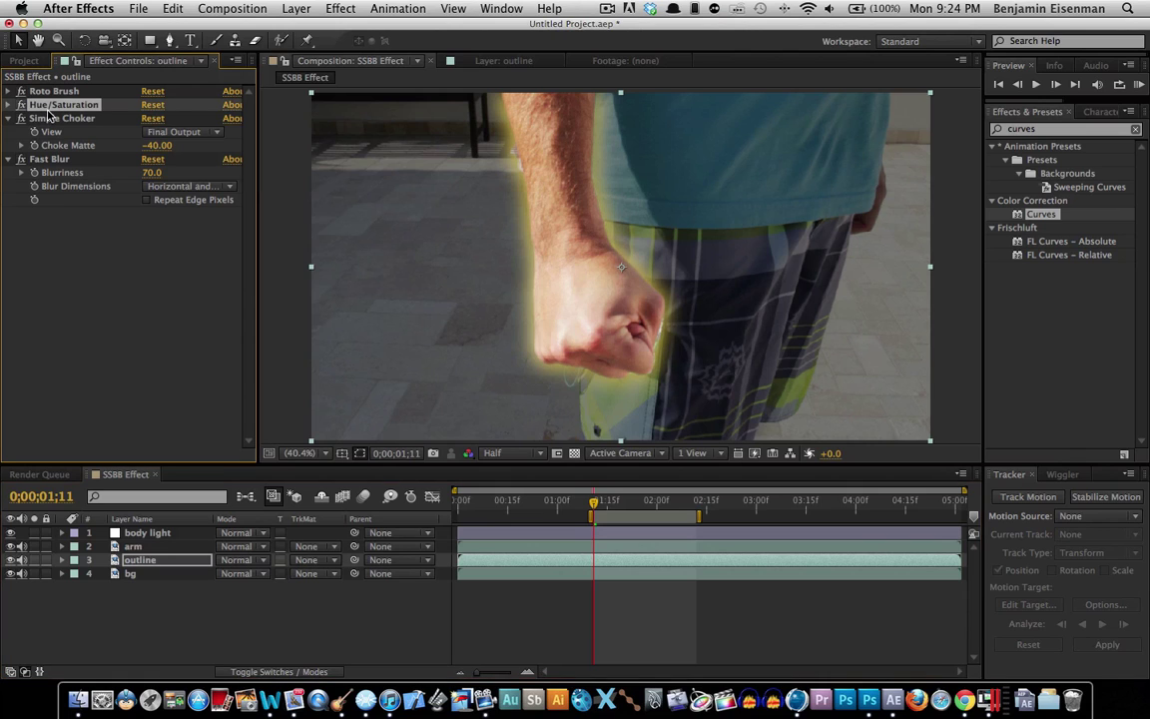
{"action": "left_click", "coordinate": [155, 532]}
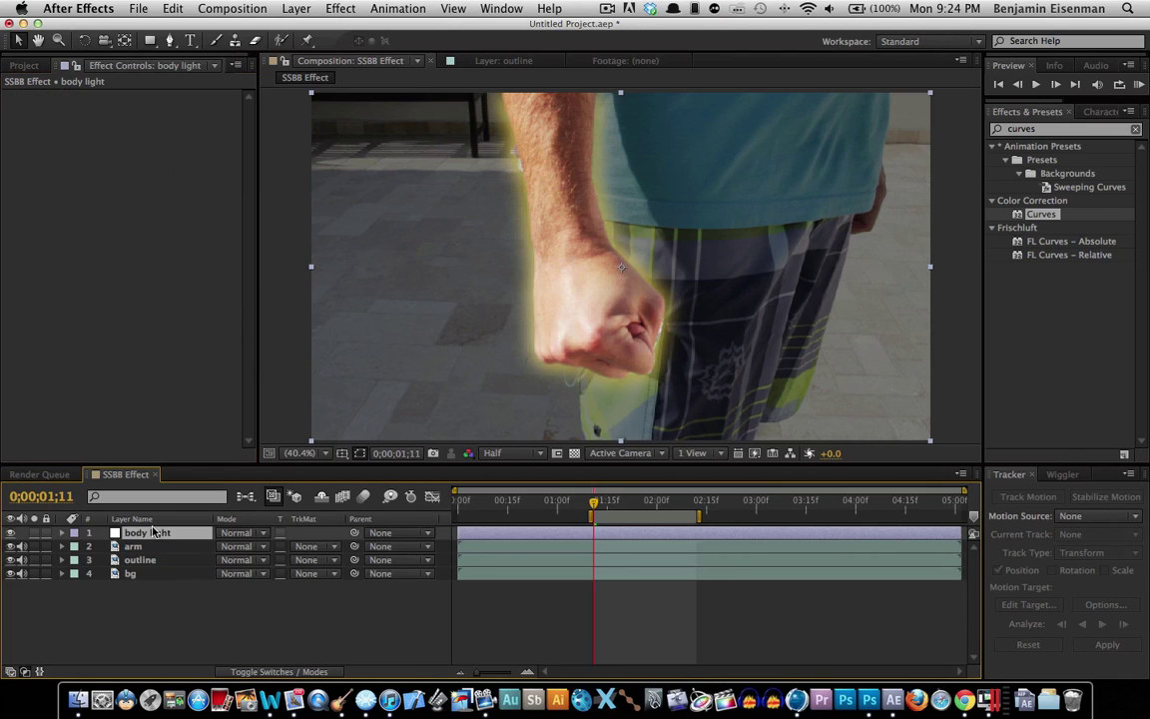
{"action": "key", "text": "super+v"}
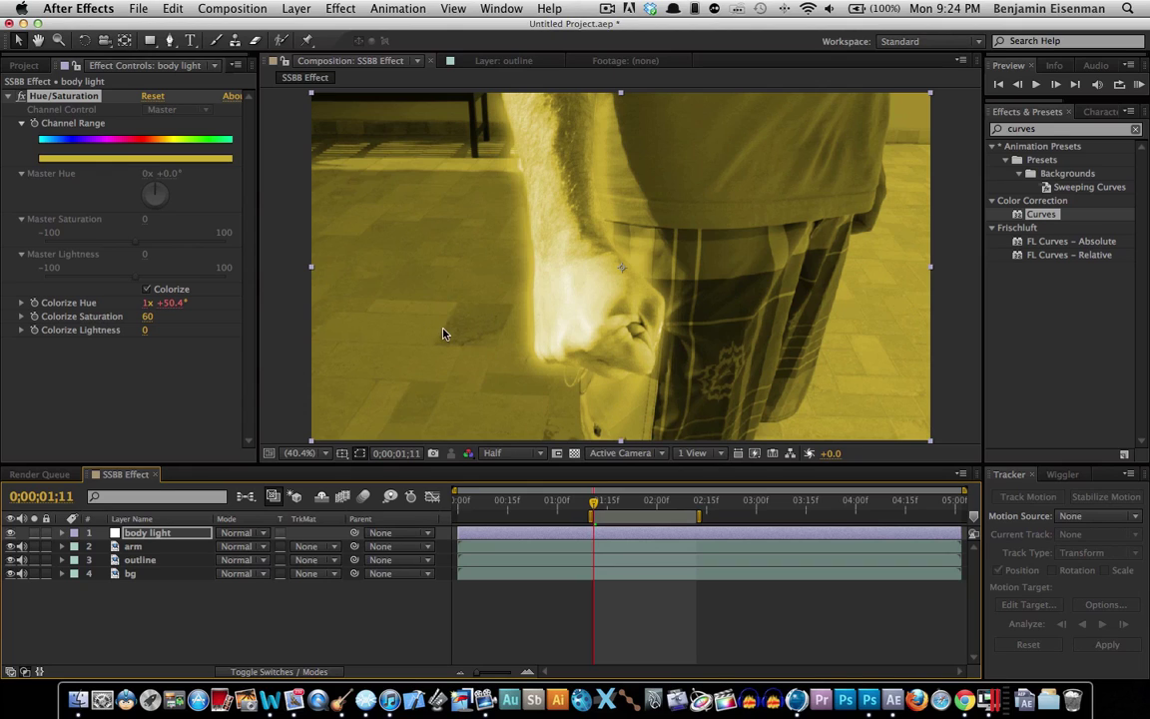
{"action": "left_click", "coordinate": [34, 533]}
{"action": "left_click", "coordinate": [148, 560]}
{"action": "left_click", "coordinate": [170, 536]}
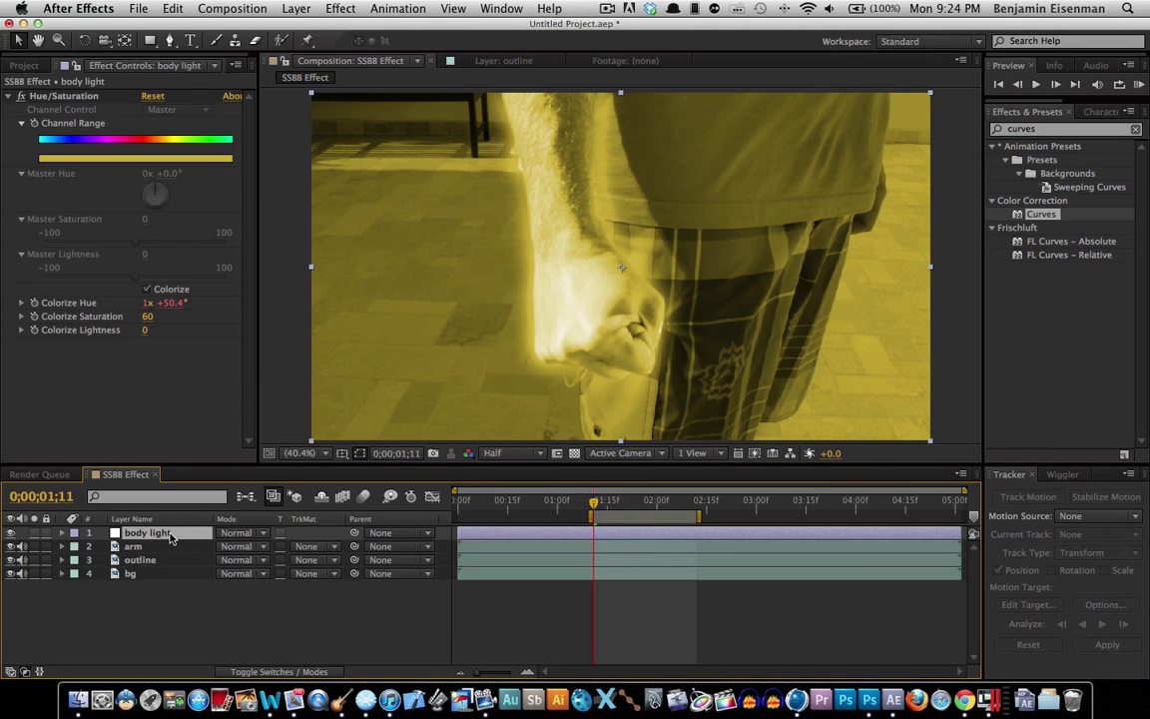
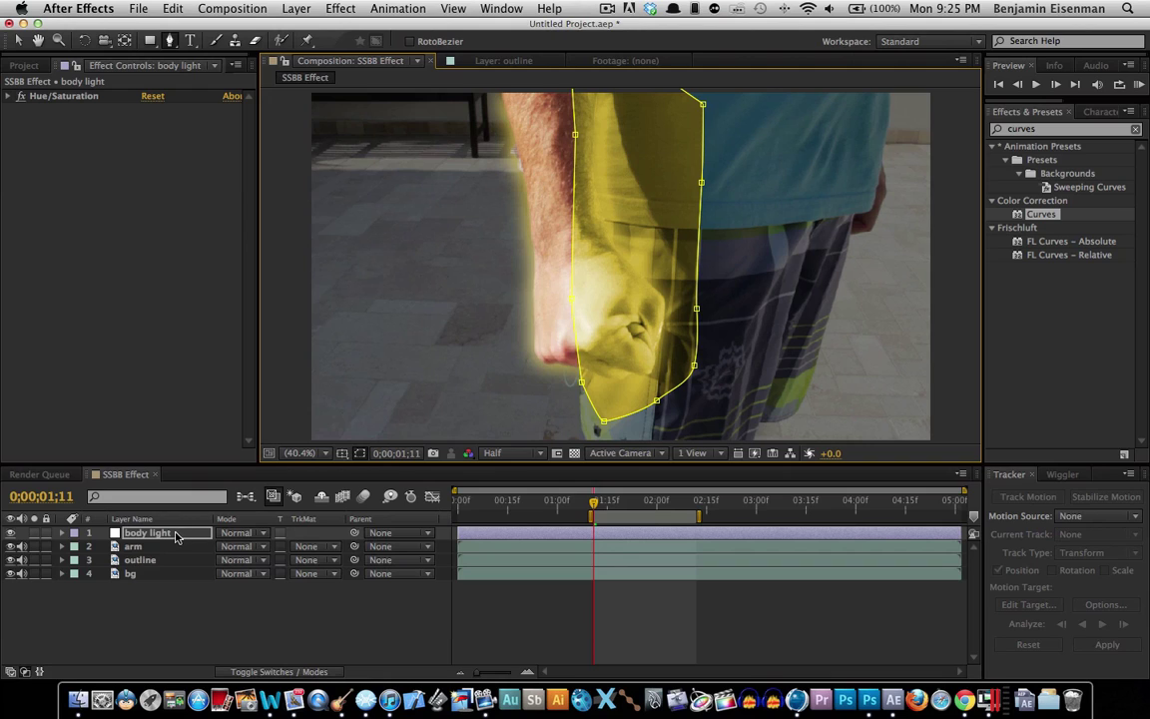
Move the body light layer between the outline and bg layers.
{"action": "key", "text": "Return"}
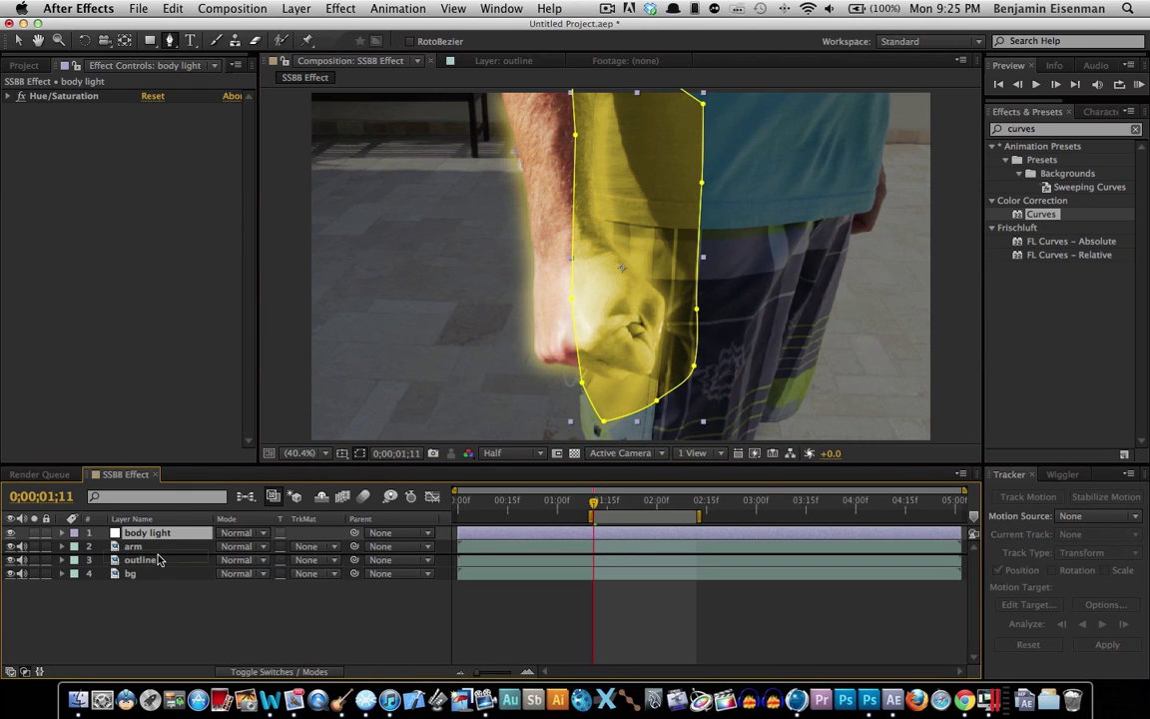
{"action": "left_click_drag", "start_coordinate": [157, 560], "coordinate": [158, 563]}
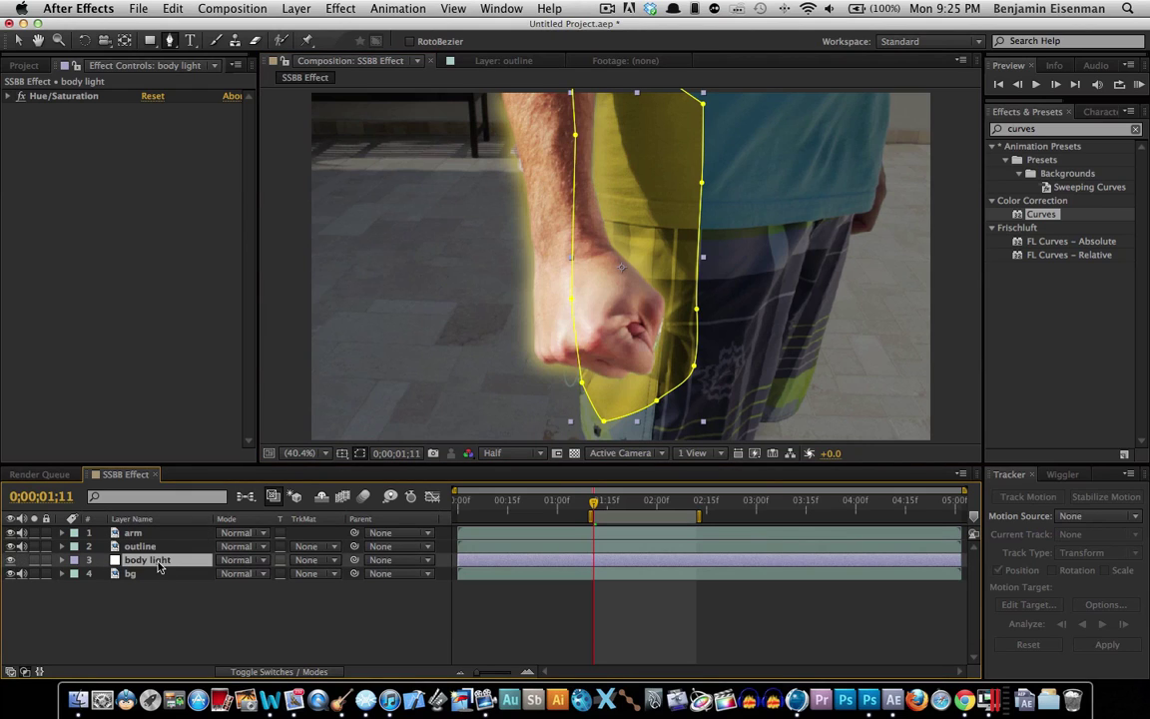
{"action": "left_click", "coordinate": [204, 597]}
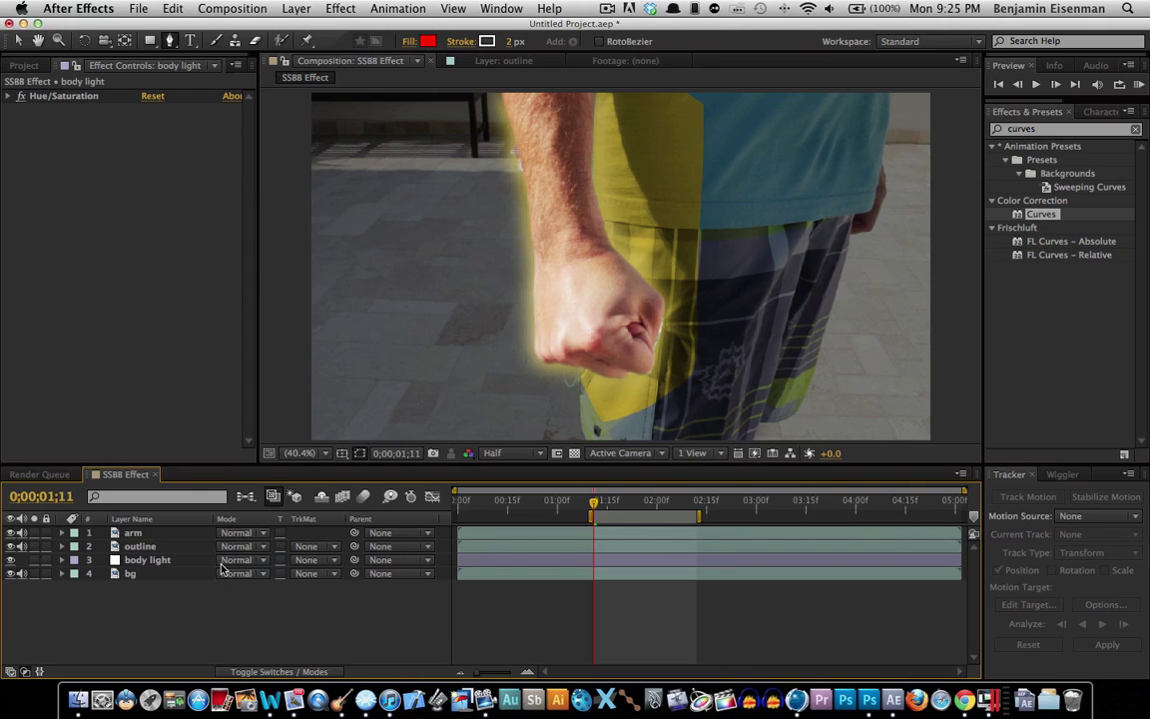
Feather the body light layer's mask by 566 pixels and deselect the layer.
{"action": "left_click", "coordinate": [182, 537]}
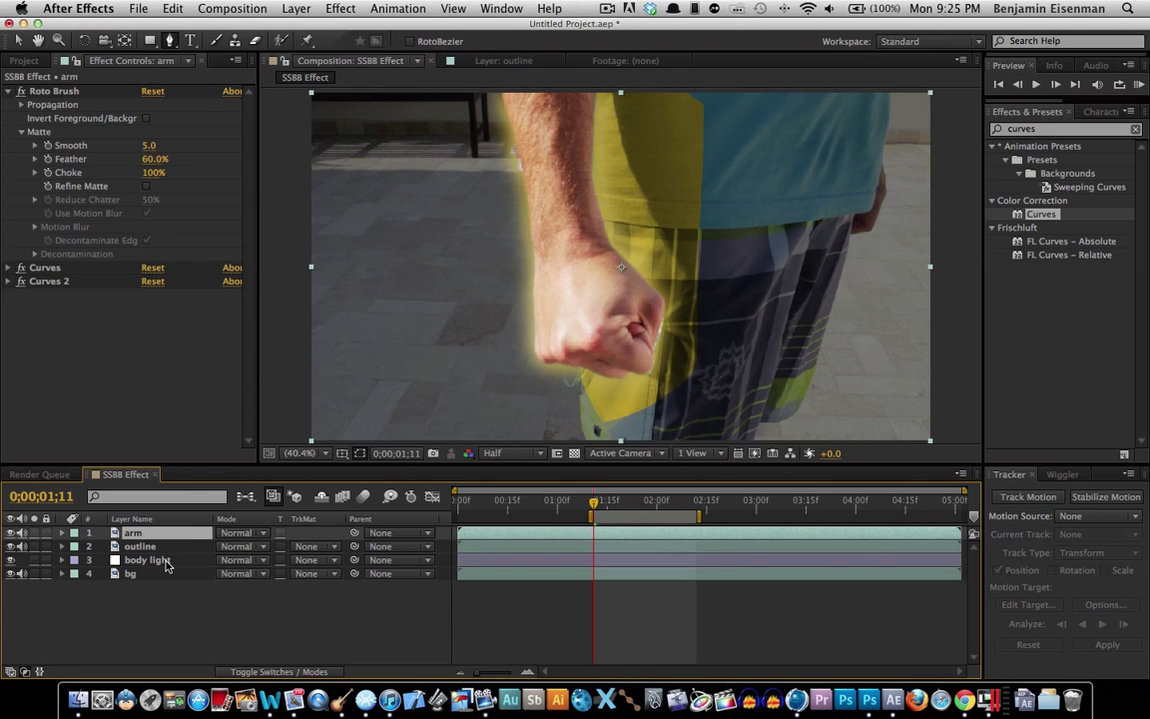
{"action": "left_click", "coordinate": [150, 560]}
{"action": "key", "text": "f"}
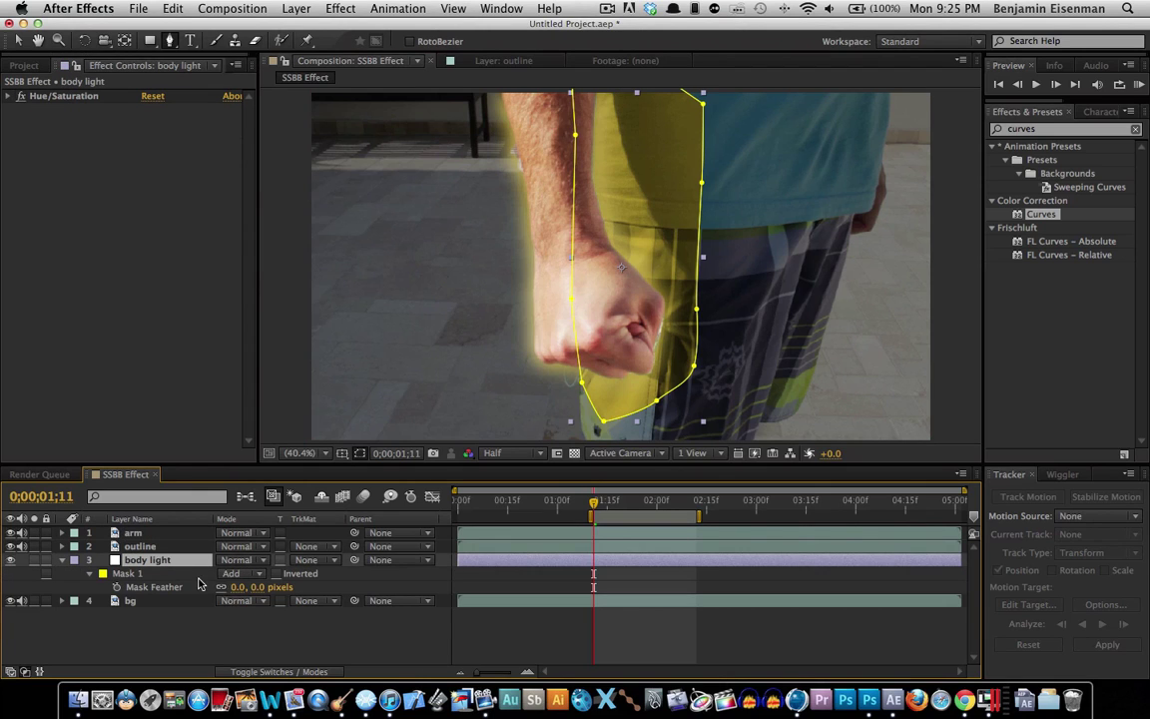
{"action": "left_click_drag", "start_coordinate": [232, 591], "coordinate": [674, 576]}
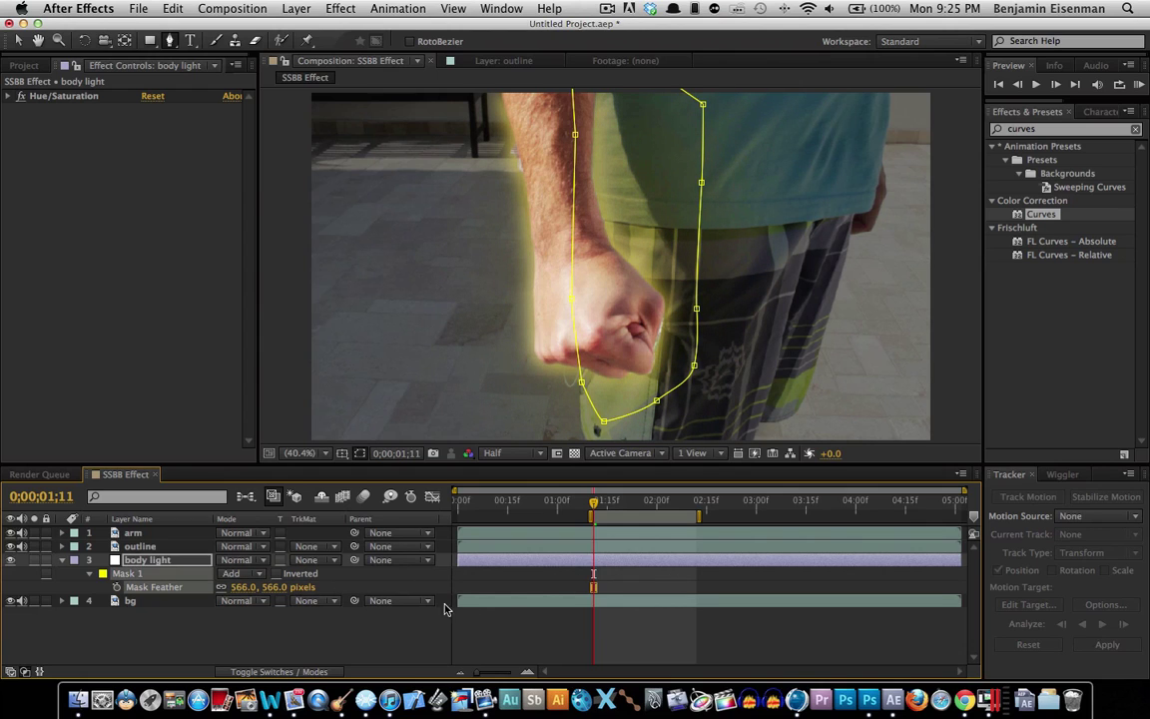
{"action": "left_click", "coordinate": [378, 629]}
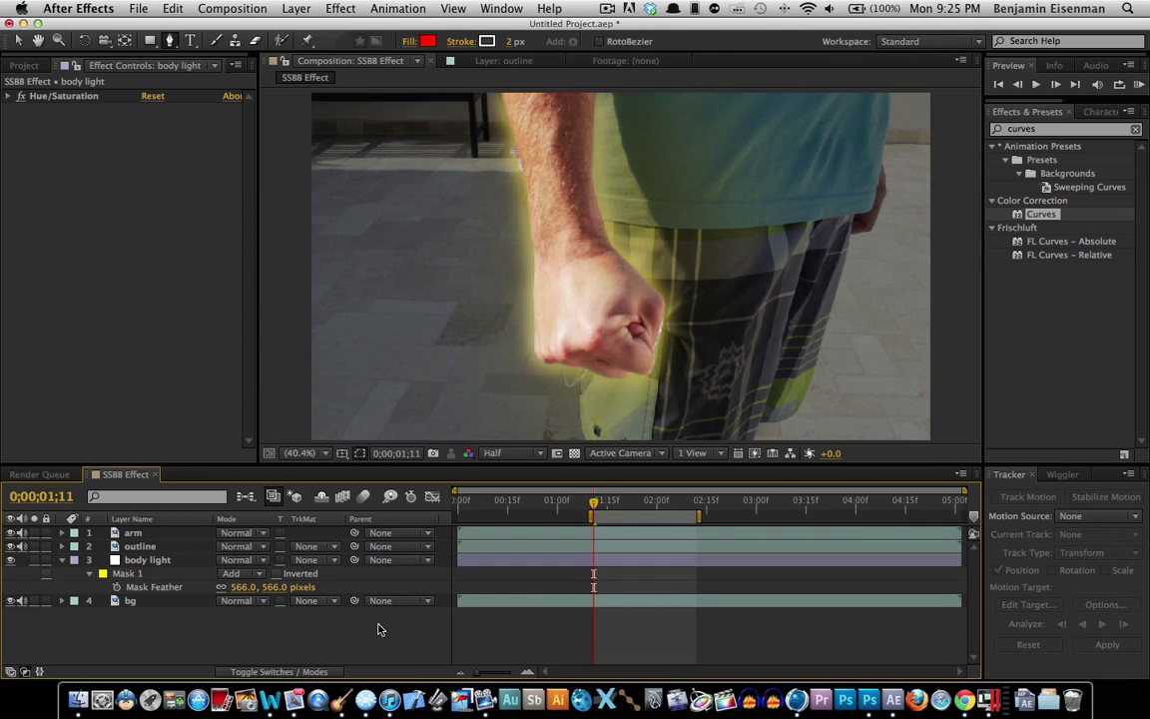
Set the body light layer's blending mode to Screen.
{"action": "left_click", "coordinate": [190, 563]}
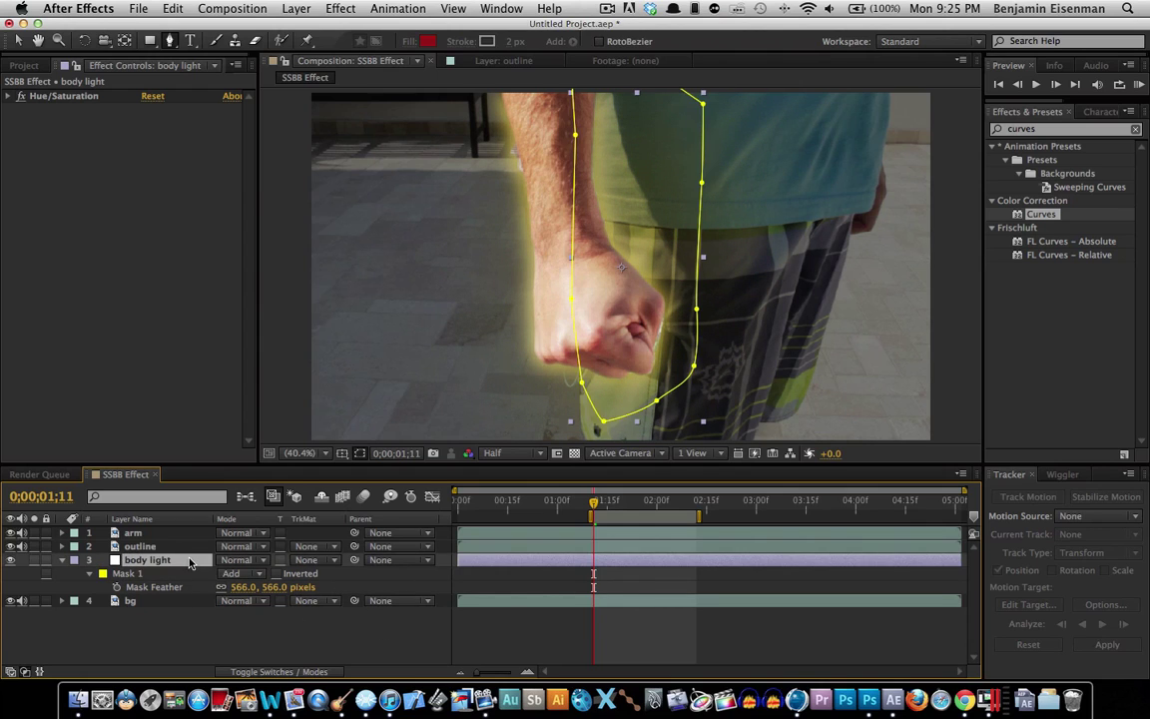
{"action": "left_click", "coordinate": [258, 559]}
{"action": "left_click", "coordinate": [282, 221]}
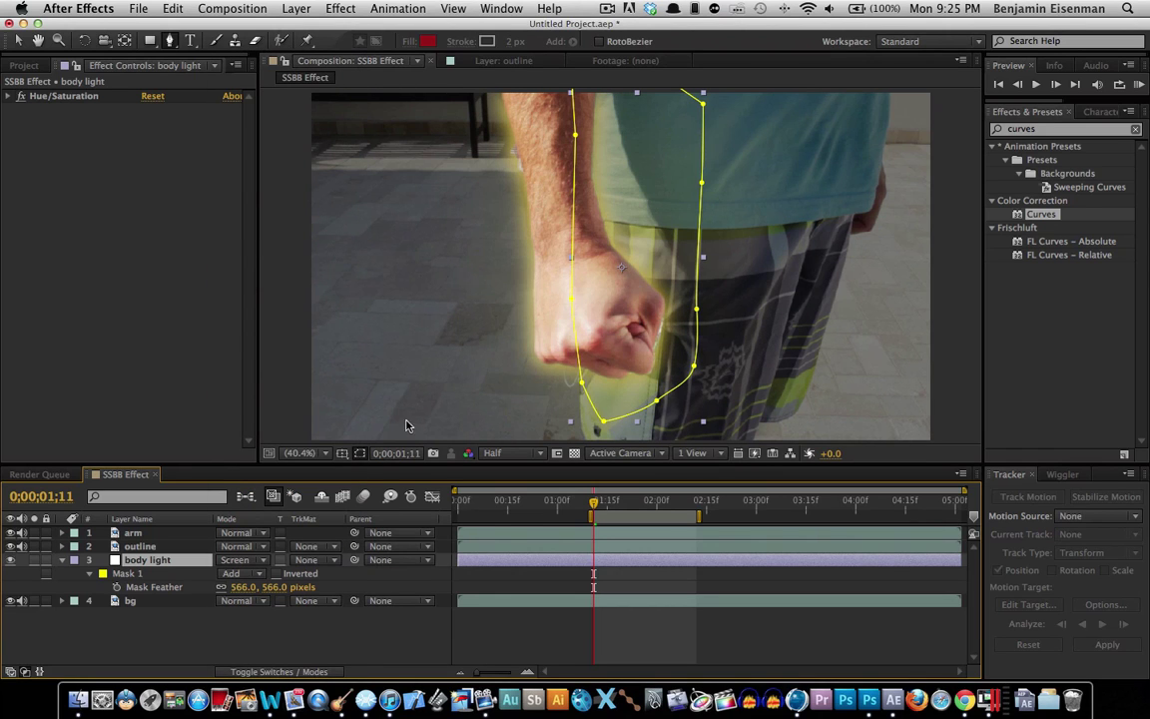
Set the body light layer's mask feather to 400 pixels.
{"action": "left_click", "coordinate": [238, 587]}
{"action": "type", "text": "400"}
{"action": "key", "text": "Return"}
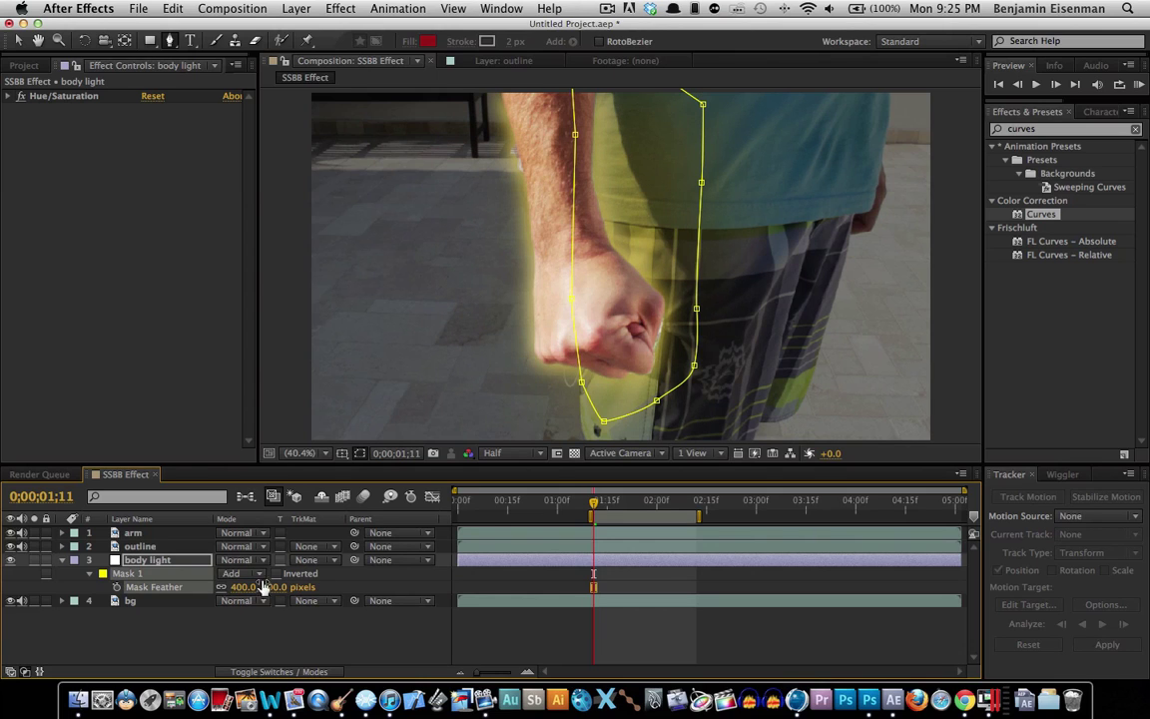
Apply the Curves effect to the body light layer and bend its RGB curve upward to brighten the light.
{"action": "left_click", "coordinate": [1099, 128]}
{"action": "key", "text": "BackSpace"}
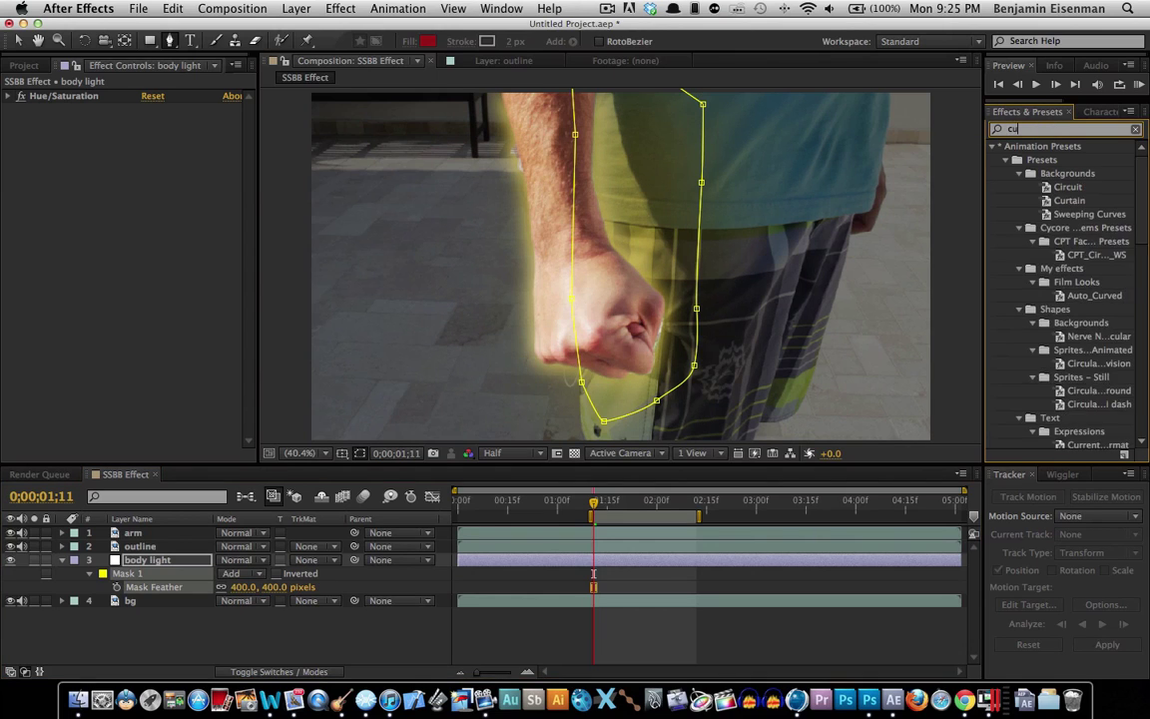
{"action": "type", "text": "s"}
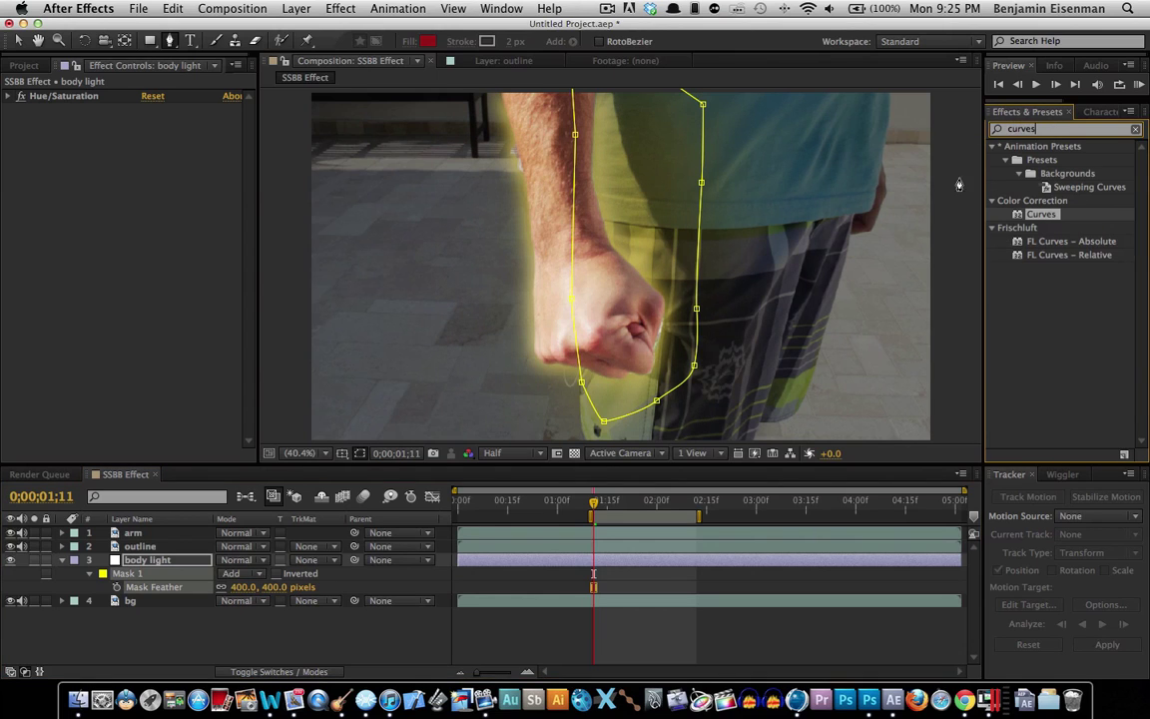
{"action": "left_click", "coordinate": [1039, 215]}
{"action": "left_click_drag", "start_coordinate": [1036, 222], "coordinate": [150, 559]}
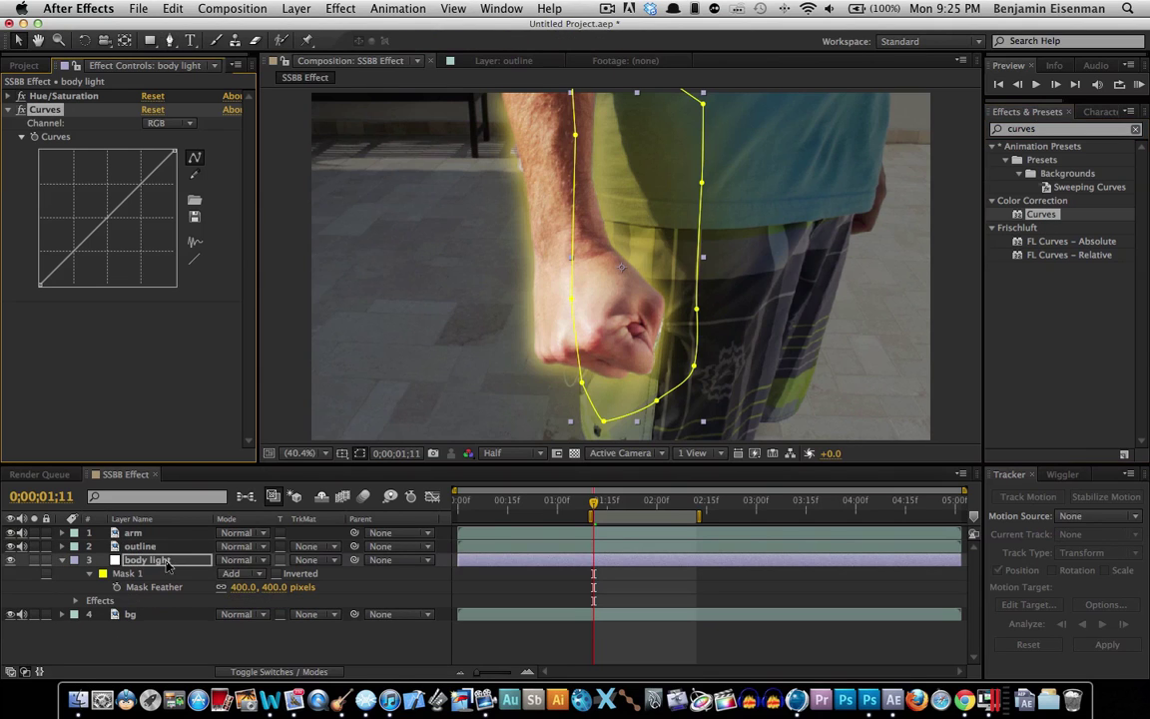
{"action": "left_click_drag", "start_coordinate": [141, 187], "coordinate": [124, 168]}
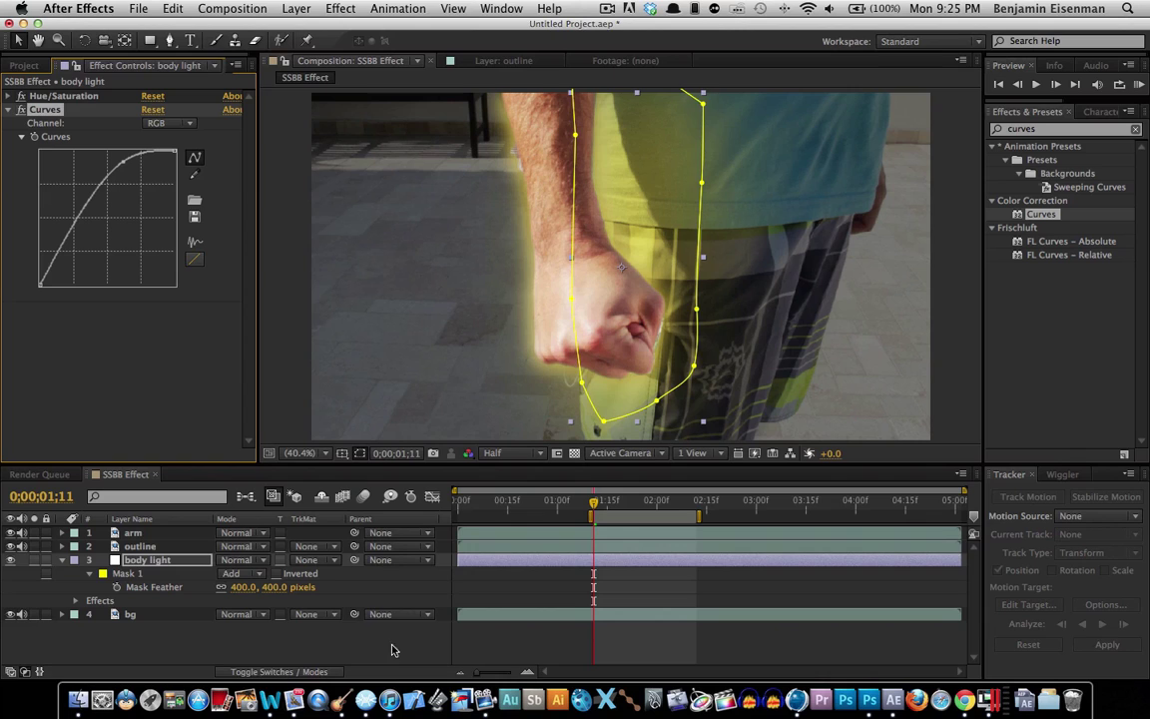
{"action": "left_click", "coordinate": [356, 586]}
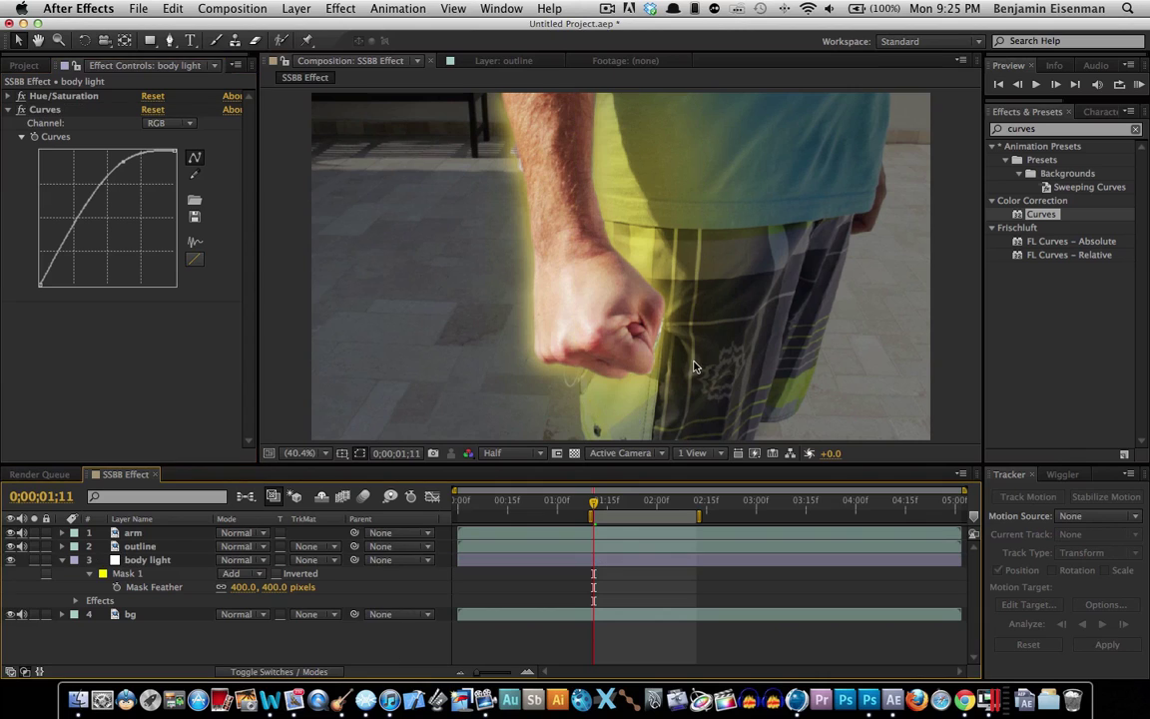
Reshape the body light layer's mask by pulling its shorts-side points outward and its lowest points down to the frame's lower edge.
{"action": "left_click", "coordinate": [190, 559]}
{"action": "left_click_drag", "start_coordinate": [697, 309], "coordinate": [735, 322]}
{"action": "left_click_drag", "start_coordinate": [695, 365], "coordinate": [740, 407]}
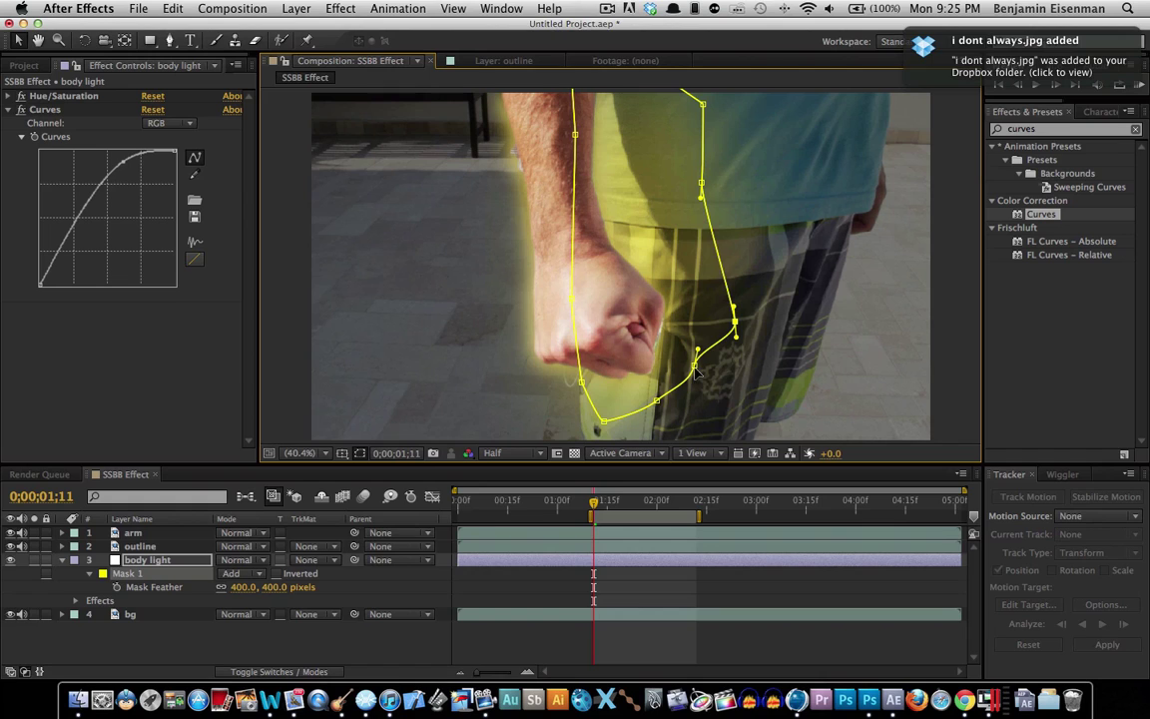
{"action": "left_click_drag", "start_coordinate": [657, 402], "coordinate": [595, 438]}
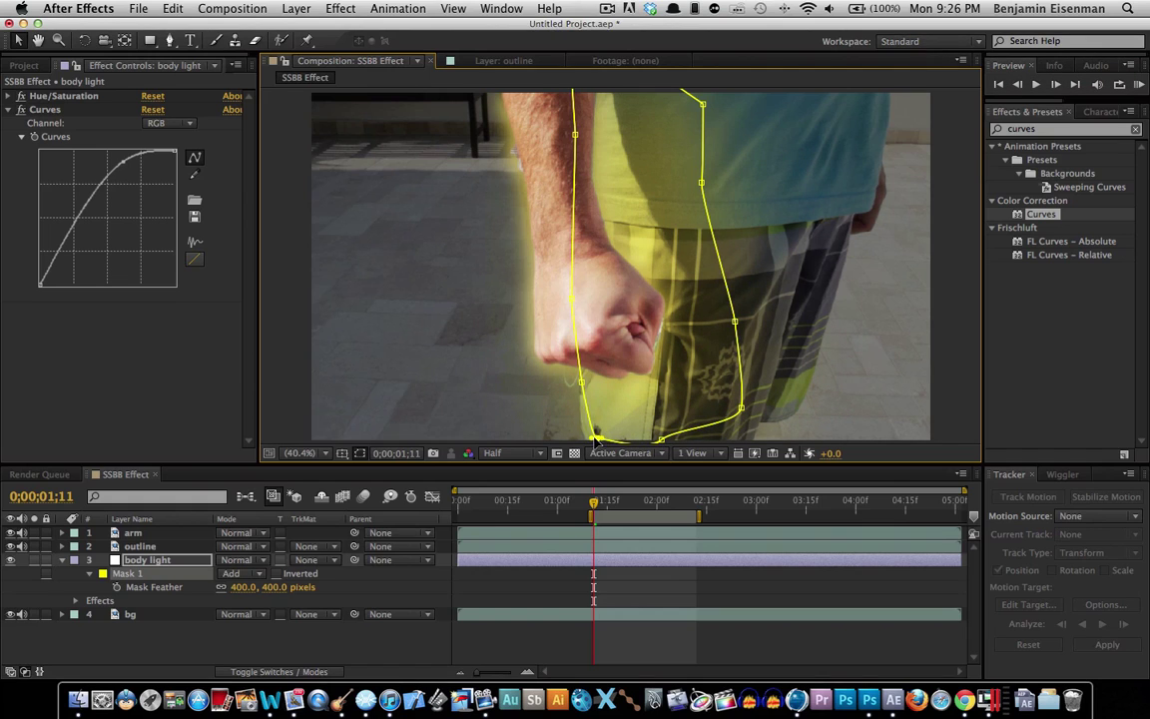
{"action": "left_click_drag", "start_coordinate": [701, 190], "coordinate": [711, 188]}
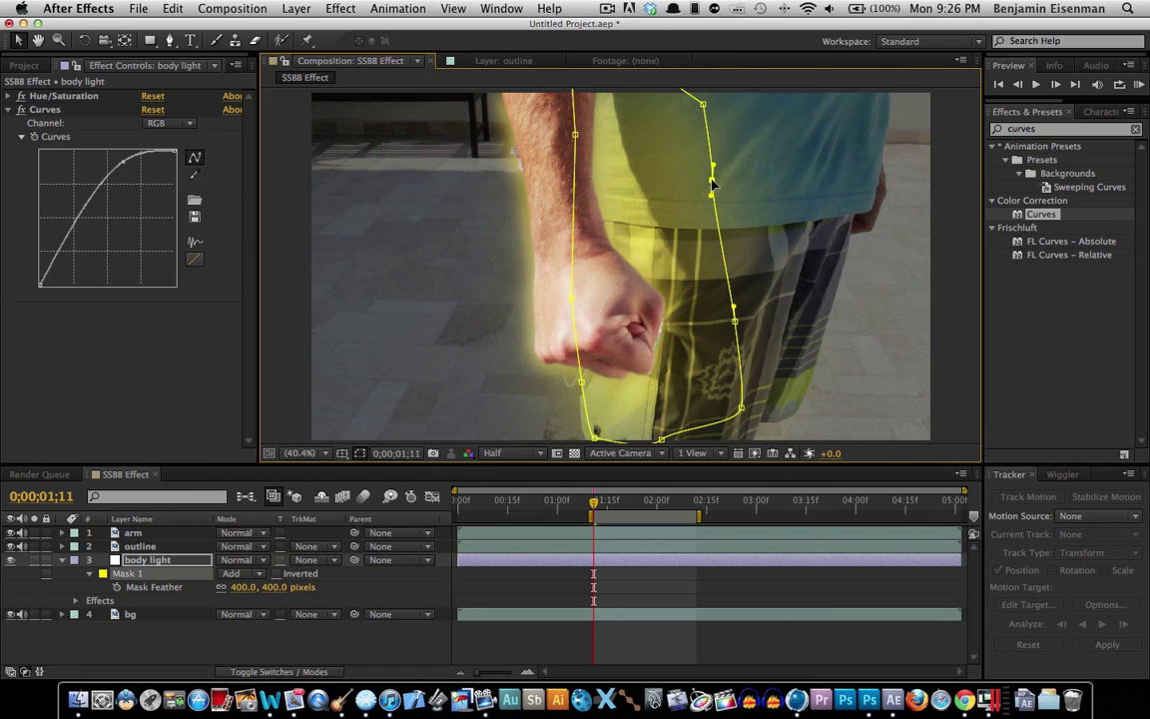
{"action": "left_click", "coordinate": [401, 636]}
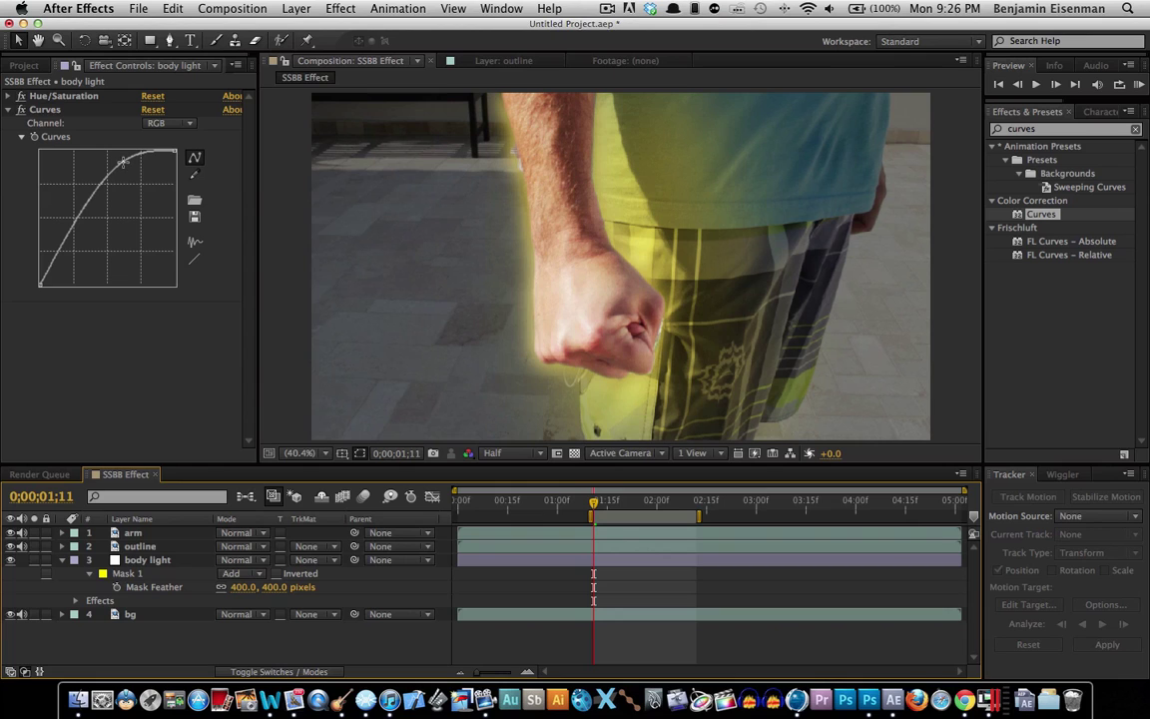
Raise the Red channel curve in the body light layer's Curves effect to warm the light.
{"action": "mouse_move", "coordinate": [122, 161]}
{"action": "left_mouse_down"}
{"action": "mouse_move", "coordinate": [92, 162]}
{"action": "mouse_move", "coordinate": [105, 170]}
{"action": "mouse_move", "coordinate": [113, 155]}
{"action": "mouse_move", "coordinate": [144, 213]}
{"action": "mouse_move", "coordinate": [128, 177]}
{"action": "left_mouse_up"}
{"action": "left_click", "coordinate": [165, 123]}
{"action": "left_click", "coordinate": [164, 141]}
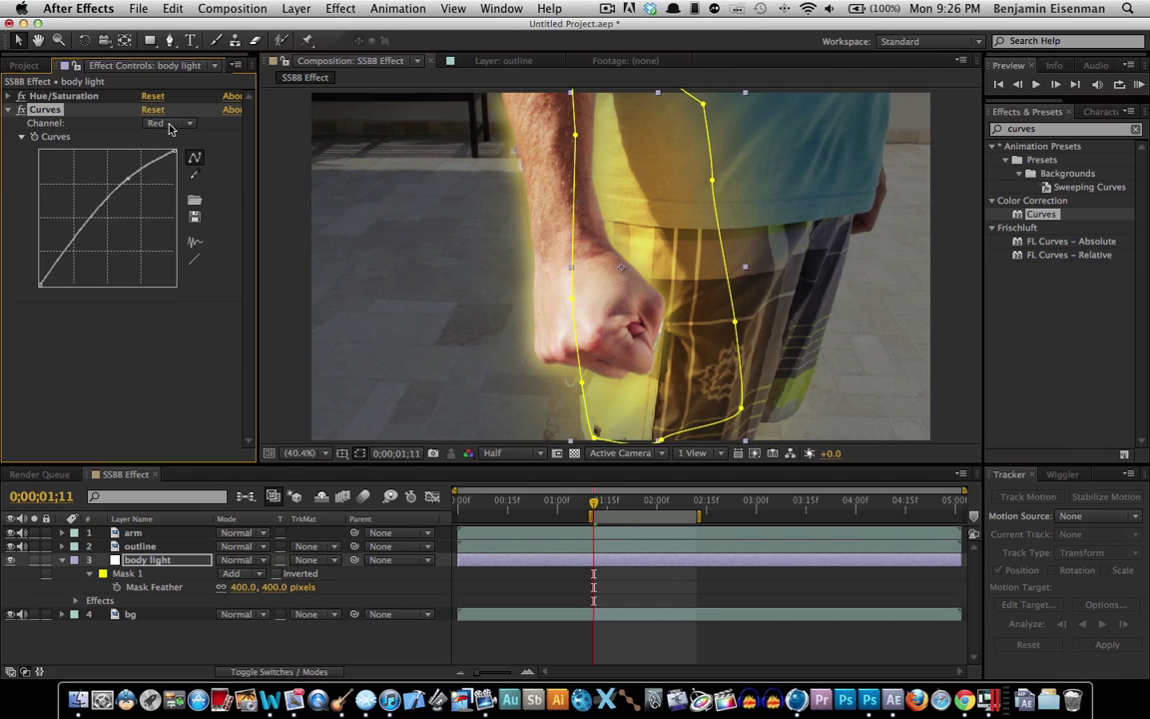
{"action": "left_click", "coordinate": [168, 124]}
{"action": "left_click", "coordinate": [99, 140]}
{"action": "left_click", "coordinate": [166, 123]}
{"action": "left_click", "coordinate": [170, 150]}
Steepen the RGB channel curve of the body light layer to make the light much brighter, and deselect the layer.
{"action": "left_click", "coordinate": [166, 123]}
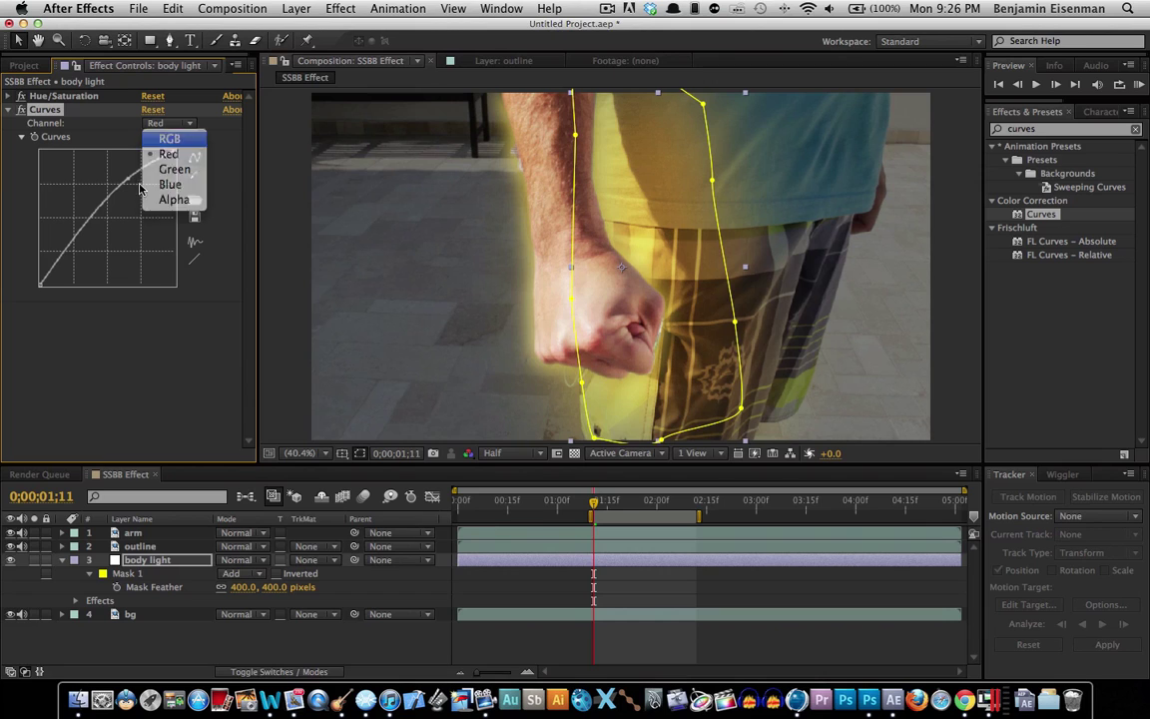
{"action": "left_click", "coordinate": [168, 139]}
{"action": "left_click_drag", "start_coordinate": [115, 163], "coordinate": [95, 167]}
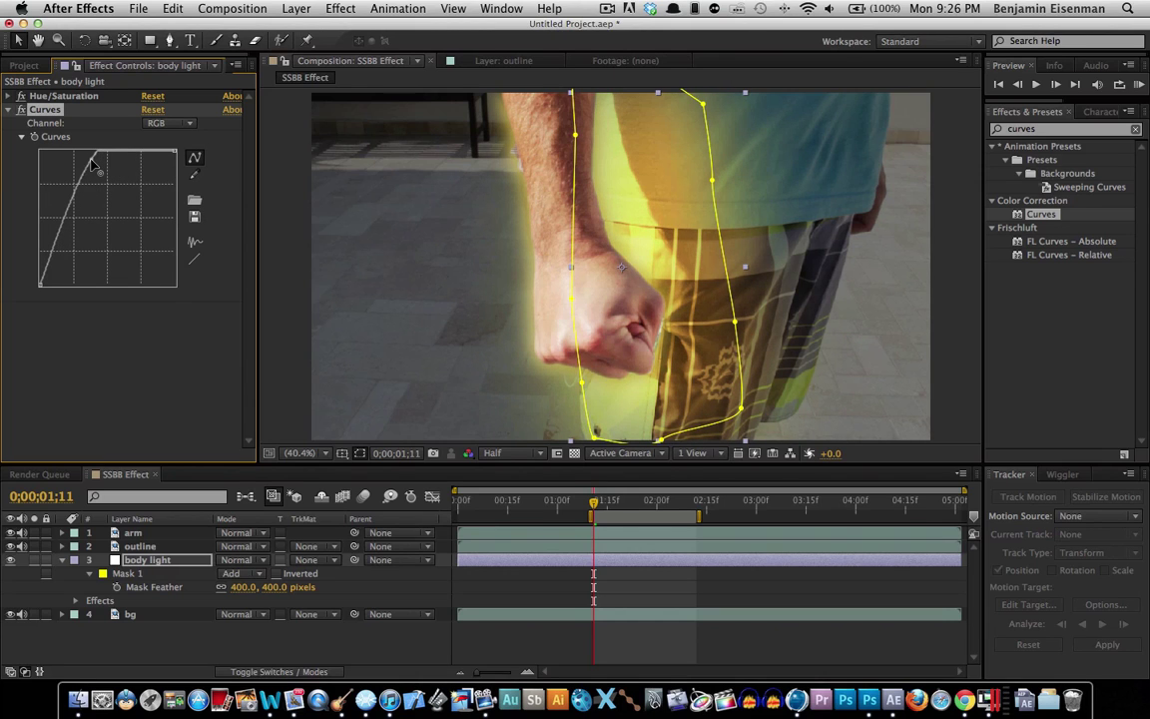
{"action": "left_click", "coordinate": [396, 634]}
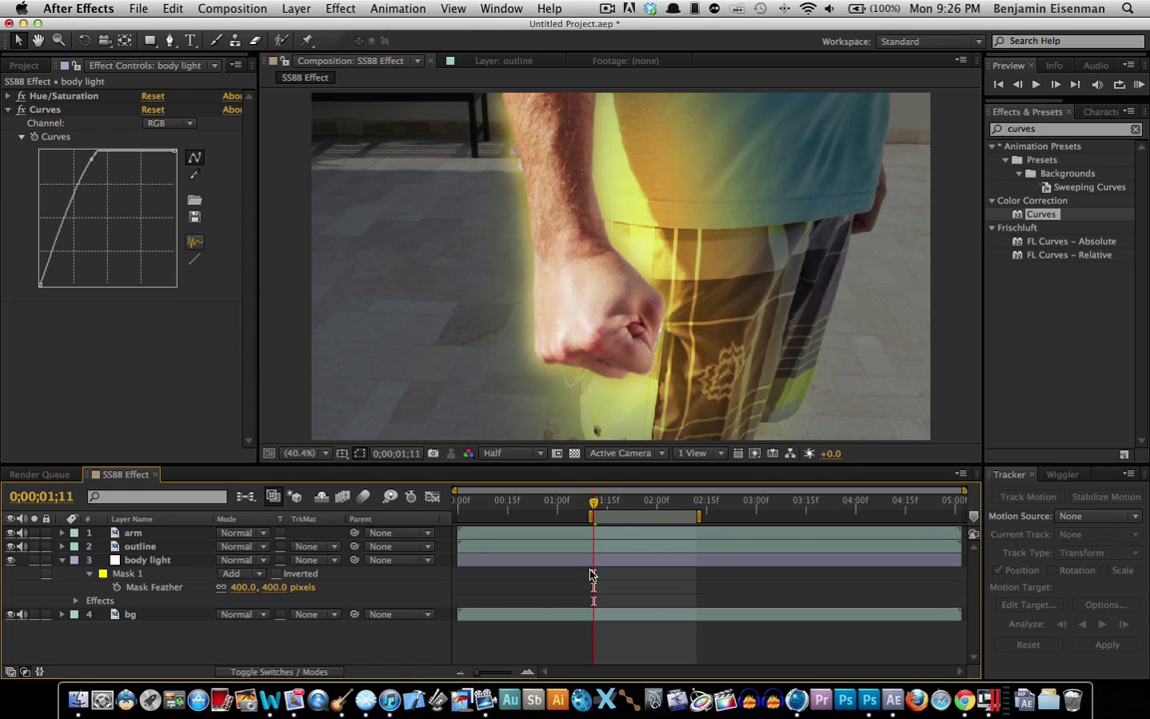
Check the composite with the bg layer briefly hidden, and compare the light's color at 0;00;01;27 and 0;00;01;11.
{"action": "left_click", "coordinate": [11, 614]}
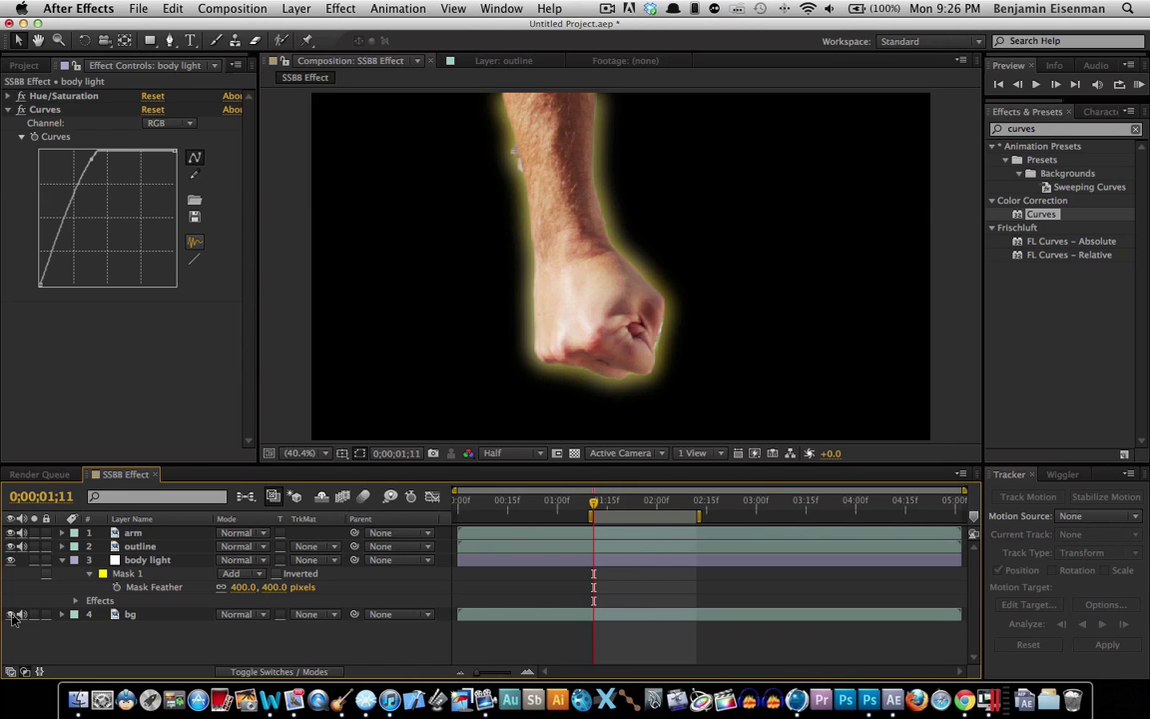
{"action": "left_click", "coordinate": [11, 614]}
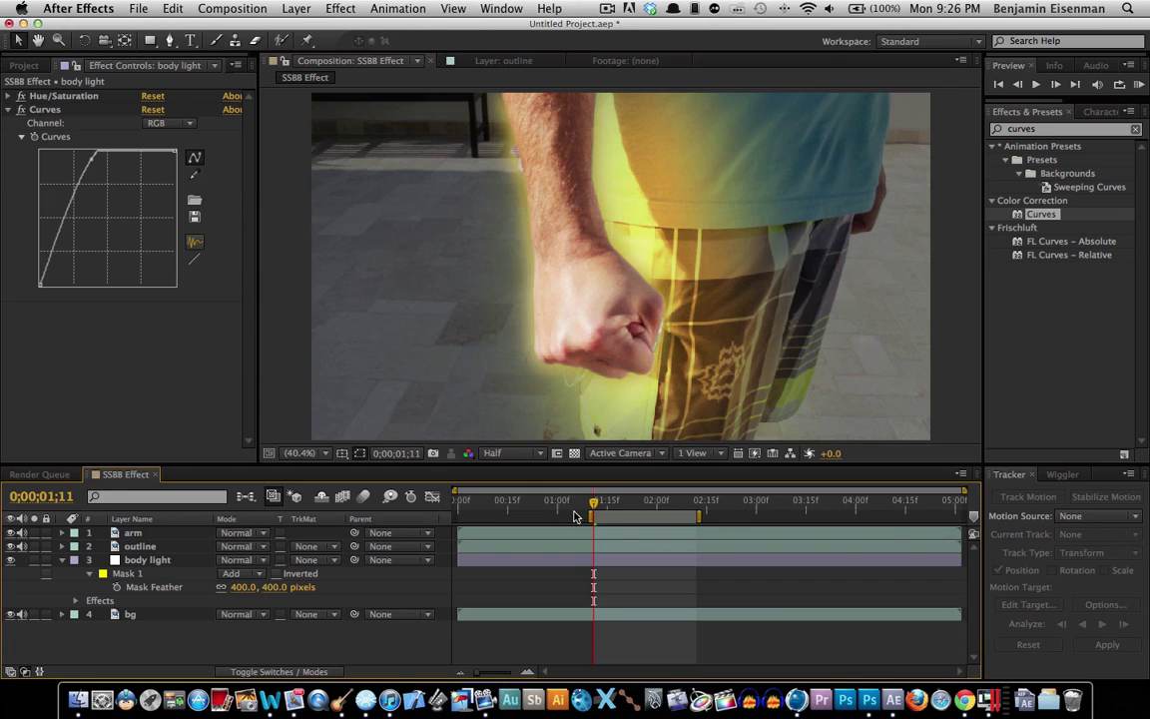
{"action": "key", "text": "space"}
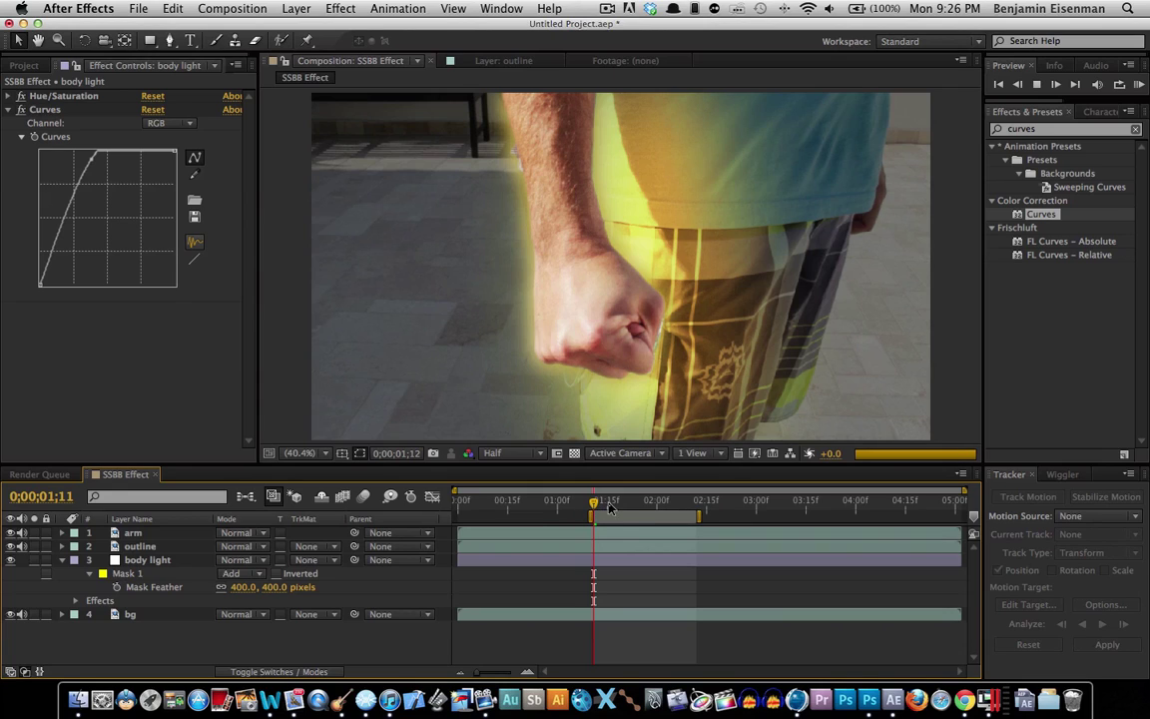
{"action": "key", "text": "space"}
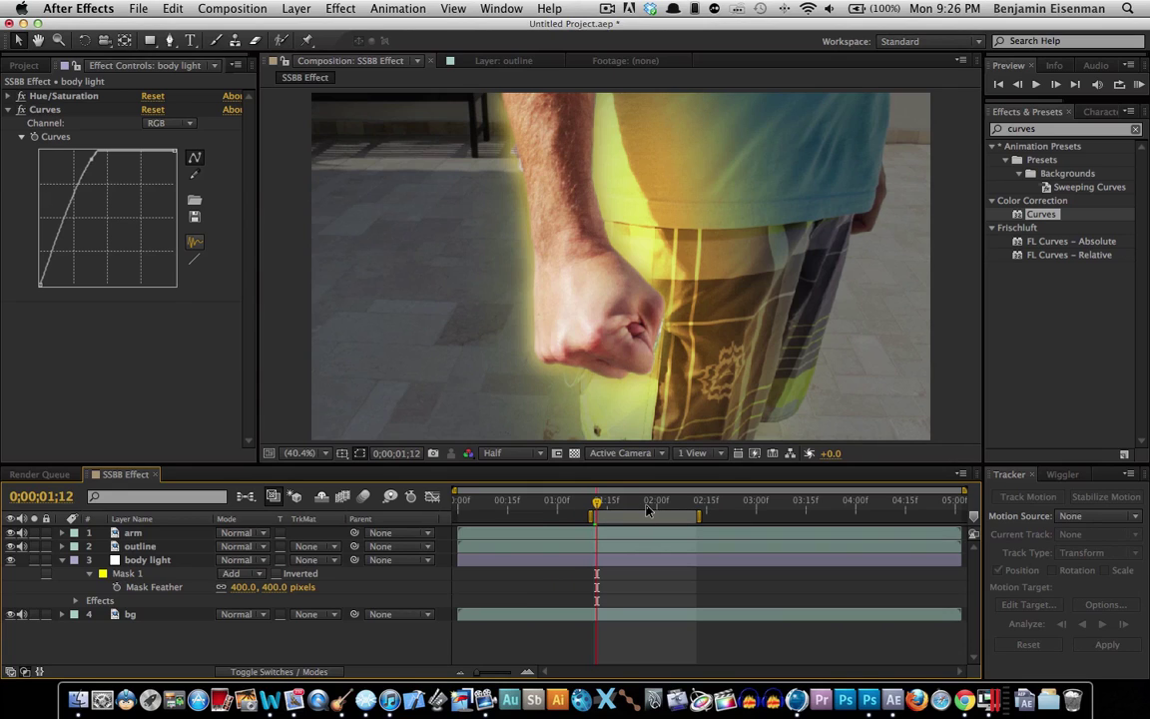
{"action": "left_click", "coordinate": [647, 509]}
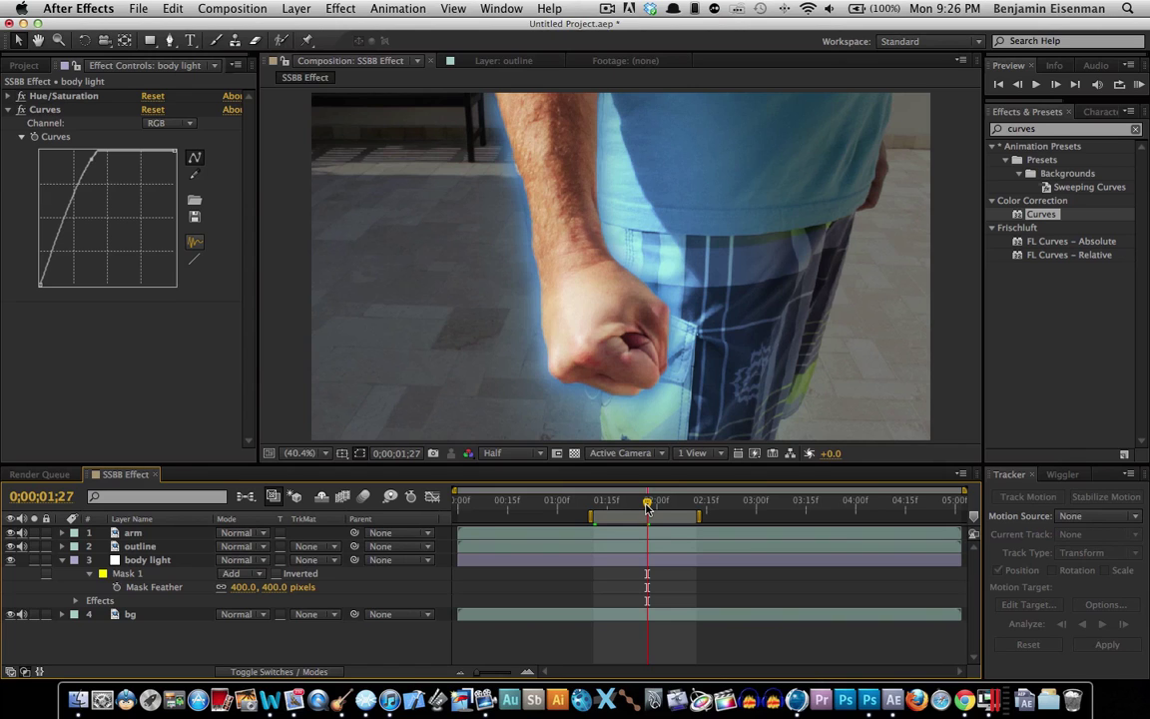
{"action": "left_click", "coordinate": [594, 506]}
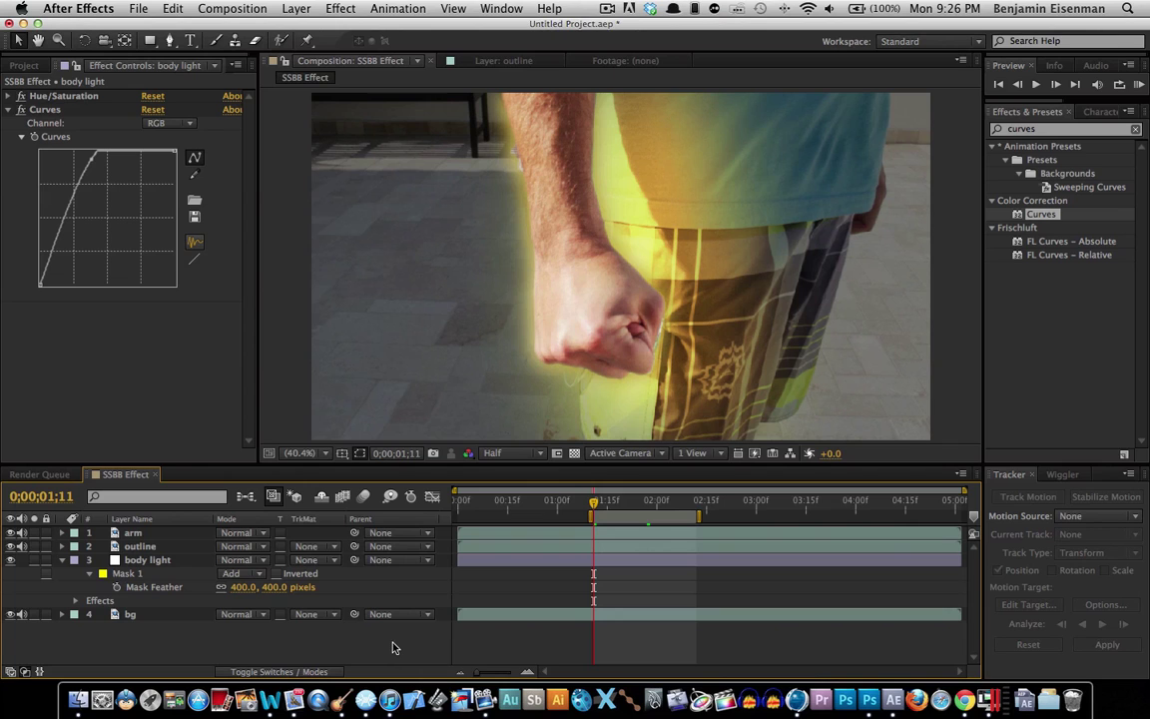
Darken the bg layer further by lowering the highlight end of its Curves effect, and deselect the layer.
{"action": "left_click", "coordinate": [183, 617]}
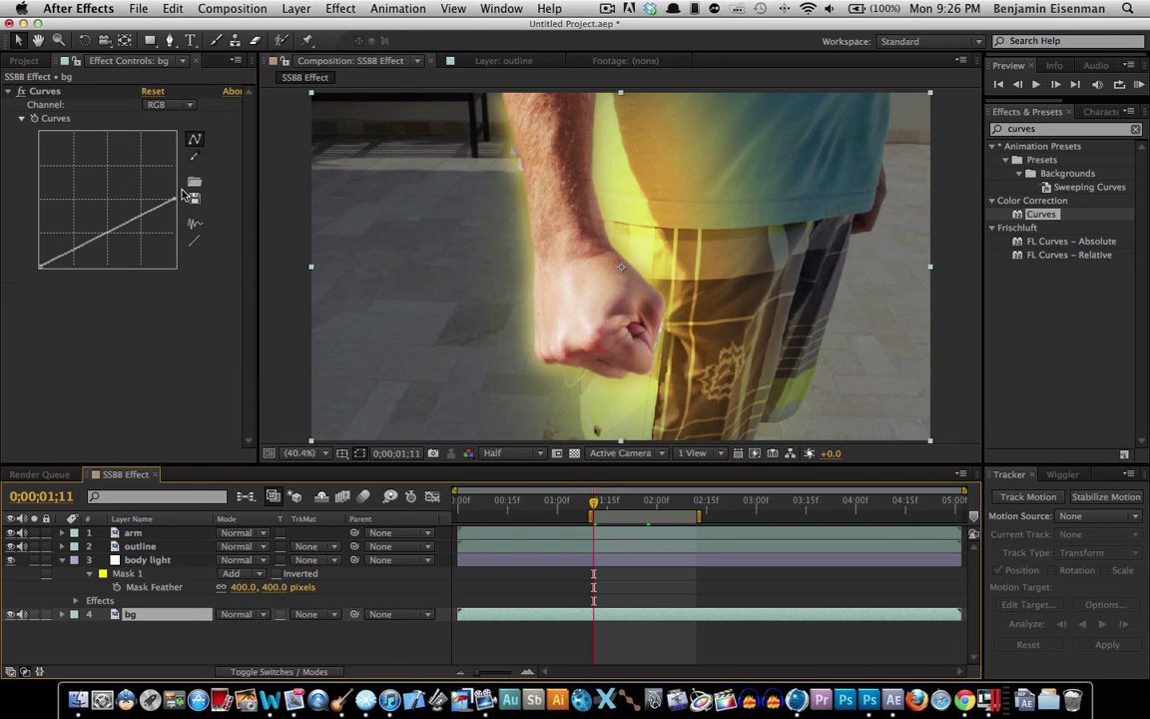
{"action": "mouse_move", "coordinate": [172, 199]}
{"action": "left_mouse_down"}
{"action": "mouse_move", "coordinate": [181, 228]}
{"action": "mouse_move", "coordinate": [181, 212]}
{"action": "left_mouse_up"}
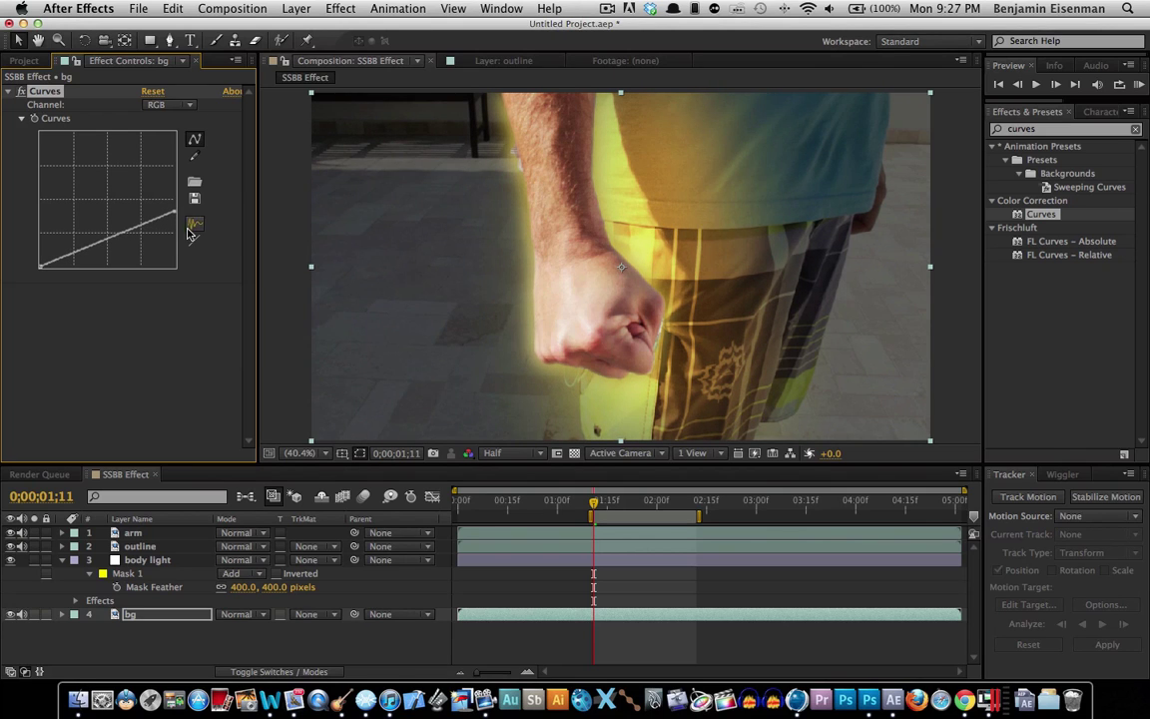
{"action": "left_click", "coordinate": [407, 658]}
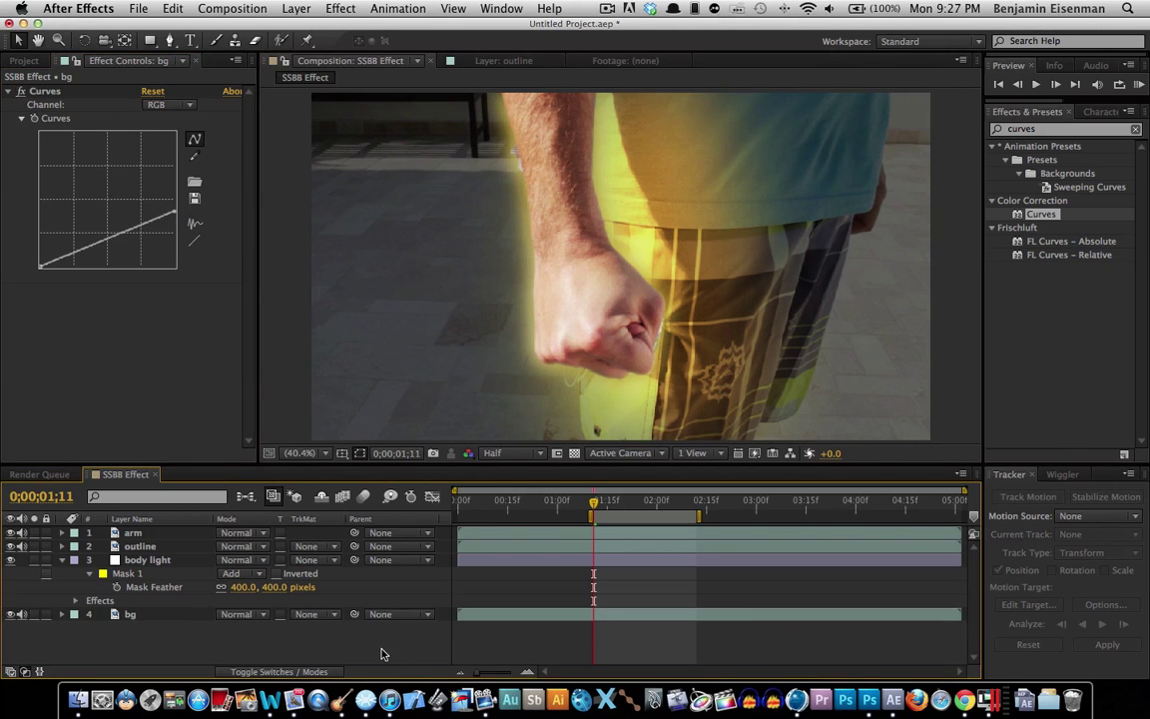